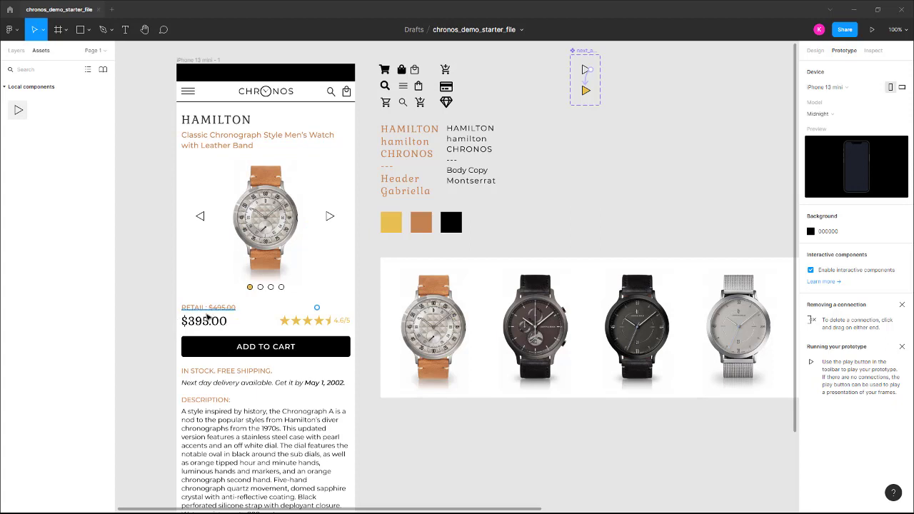
Move the gold pagination dot out of the phone frame to below the next_arrow component set and turn it into a component
click(251, 288)
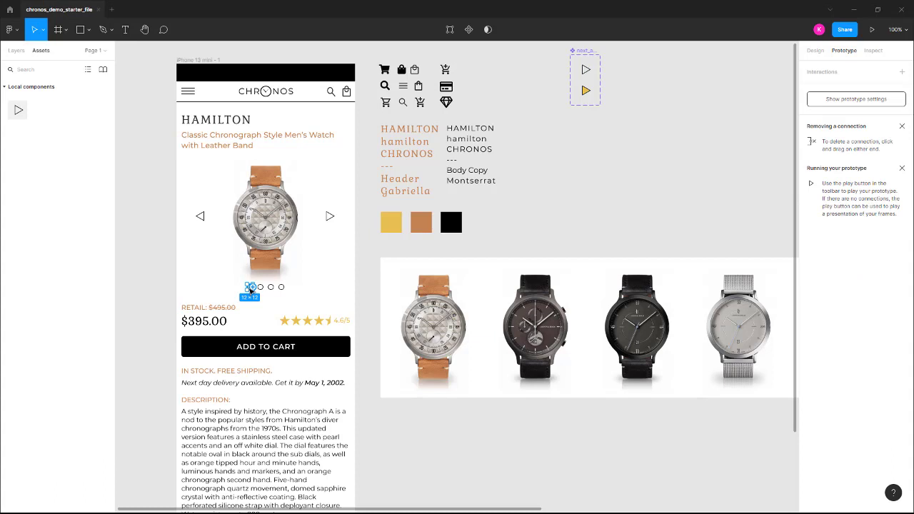
drag(256, 287, 647, 114)
click(816, 51)
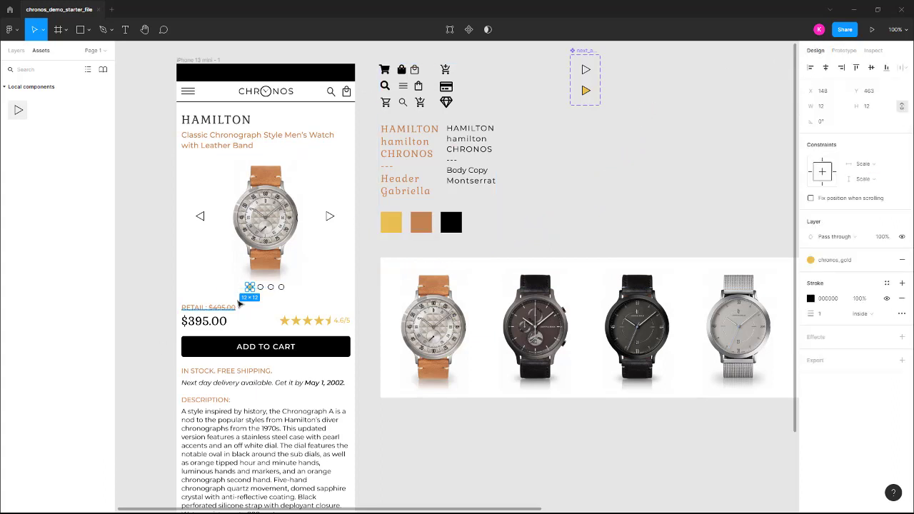
drag(250, 289, 586, 137)
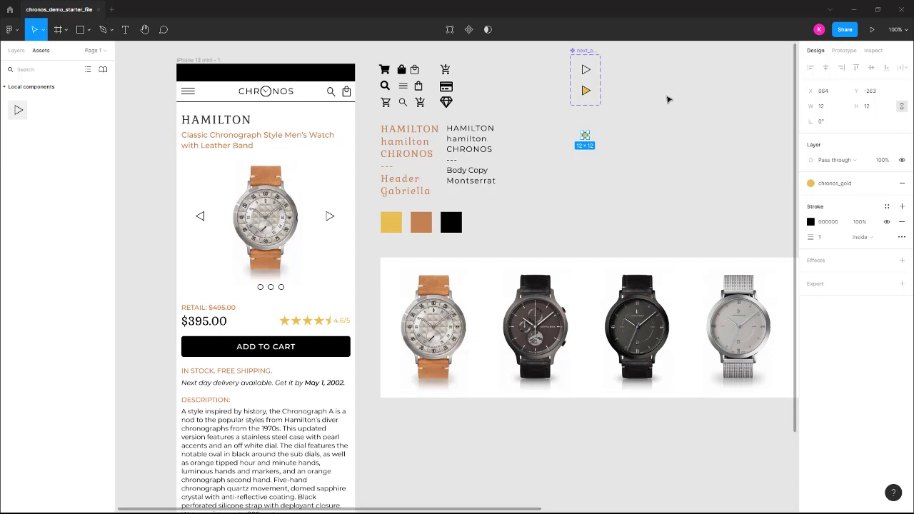
click(469, 30)
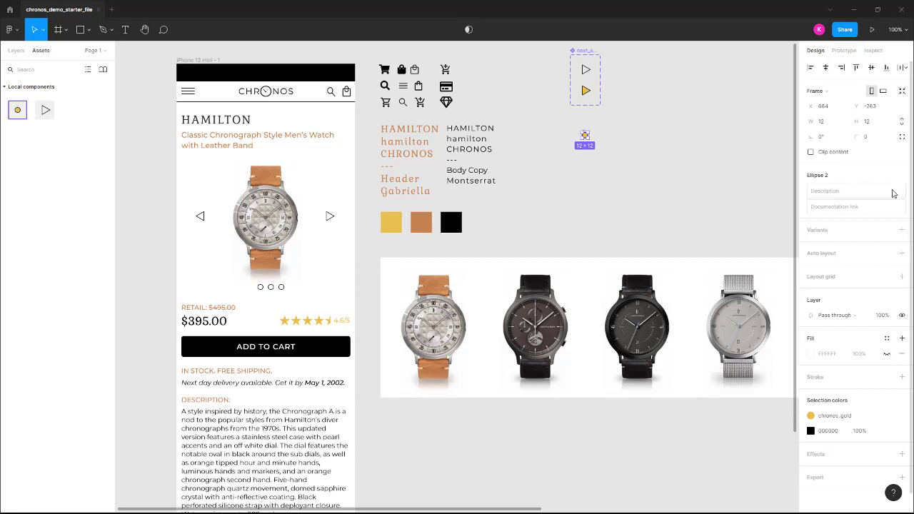
Add a second variant to the dot component and name it active
click(902, 232)
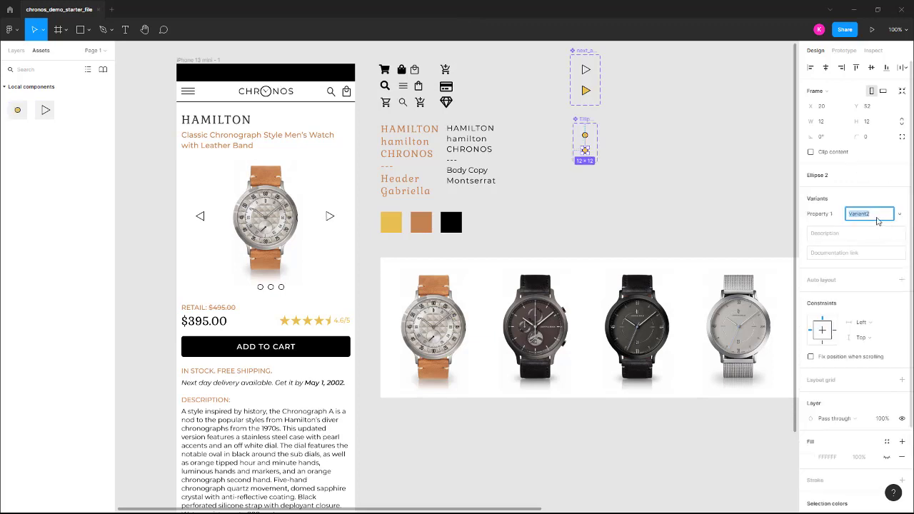
text(active)
key(Return)
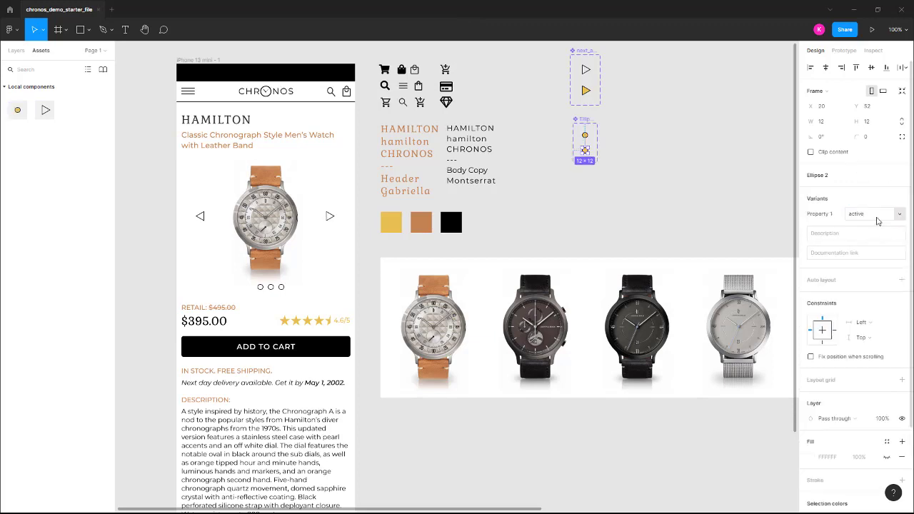
Rename the dot component's original variant as neutral
click(585, 135)
click(883, 214)
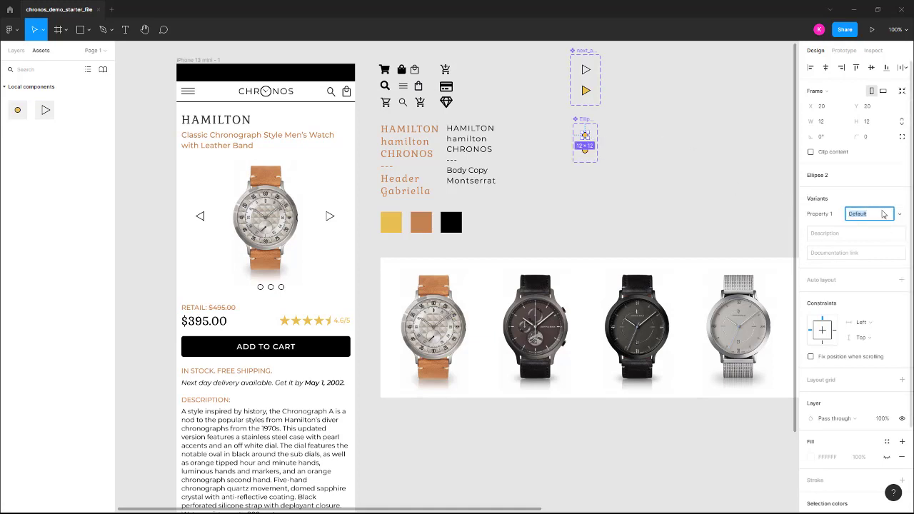
text(neutral)
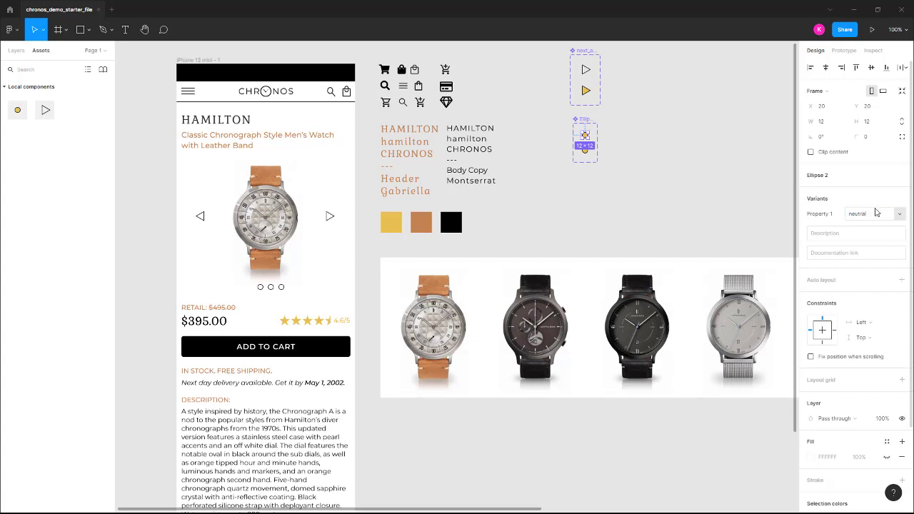
key(Return)
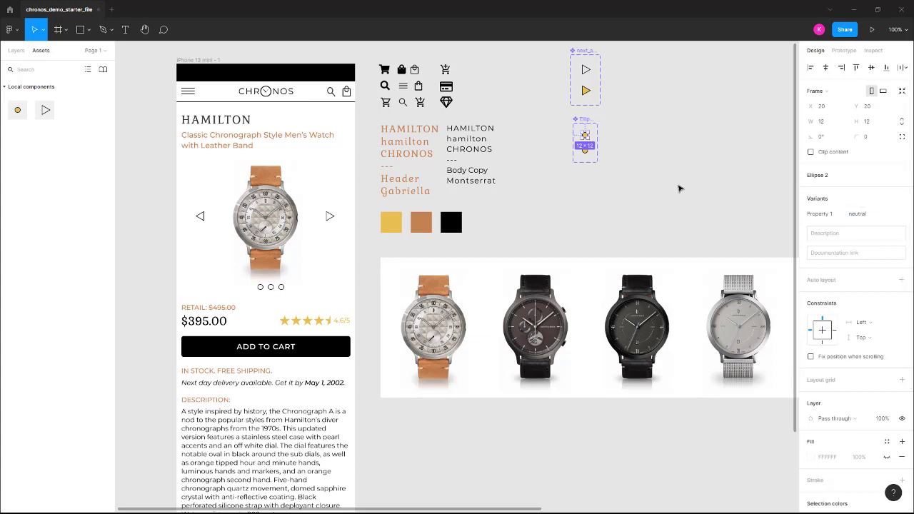
Detach the chronos_gold style from the neutral variant's circle and set its fill opacity to 0%
double_click(585, 135)
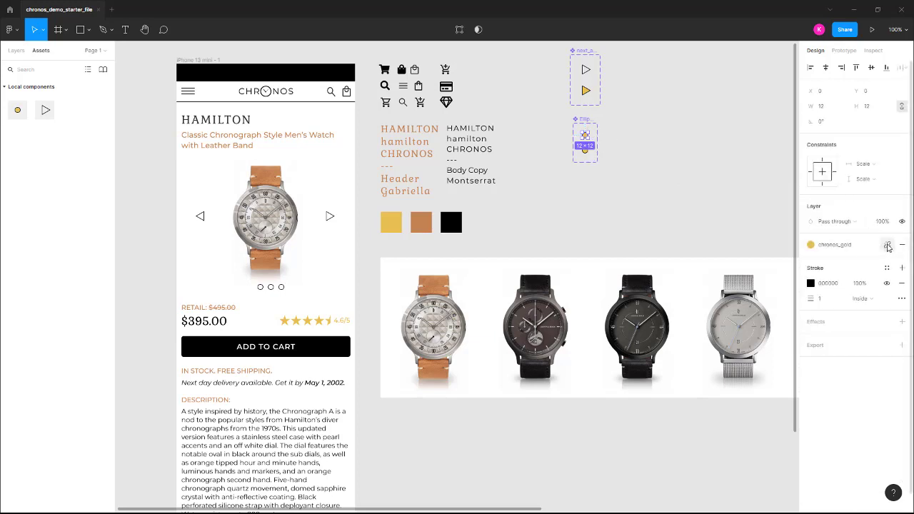
click(889, 247)
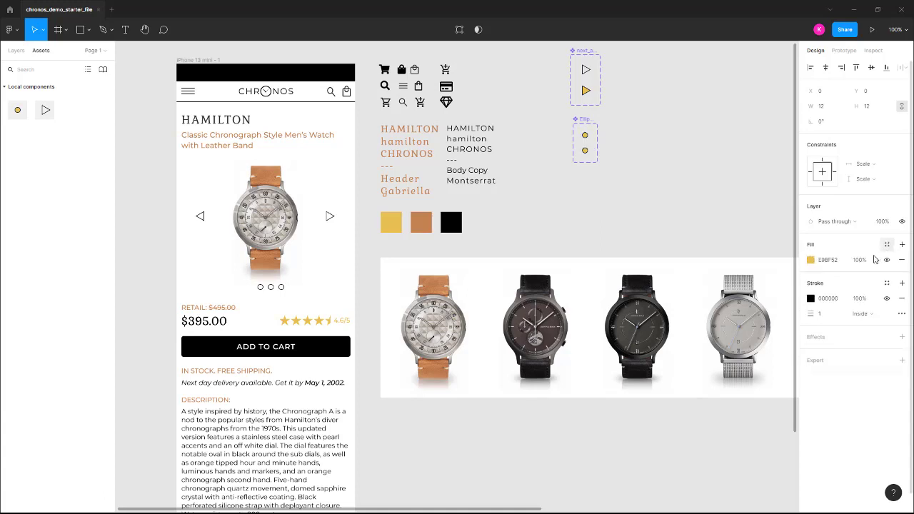
click(865, 263)
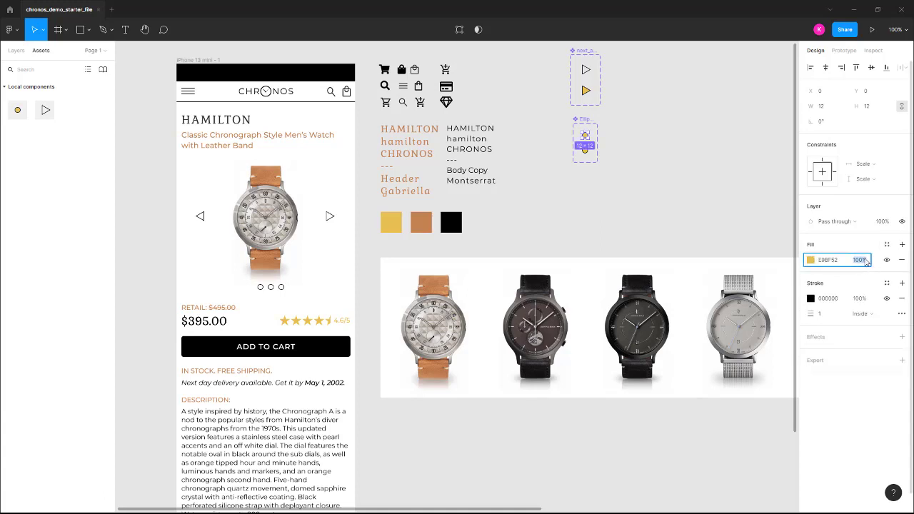
key(Return)
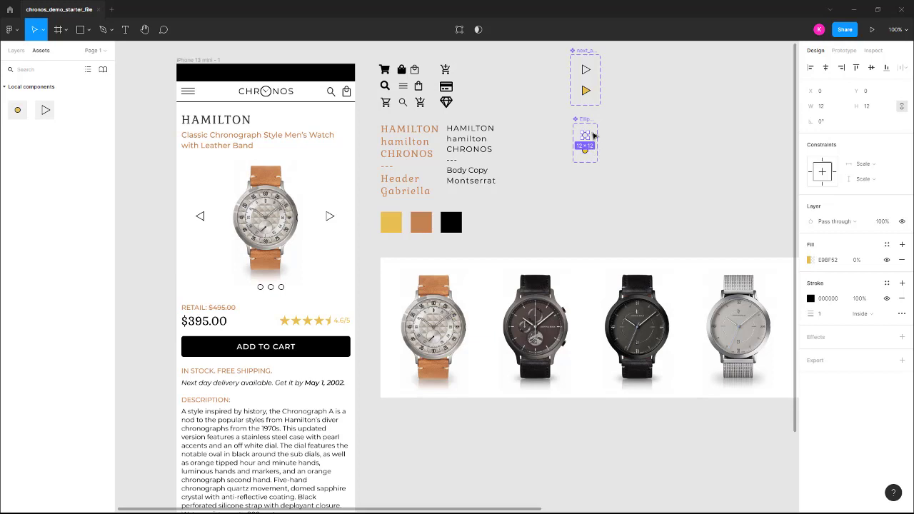
click(660, 149)
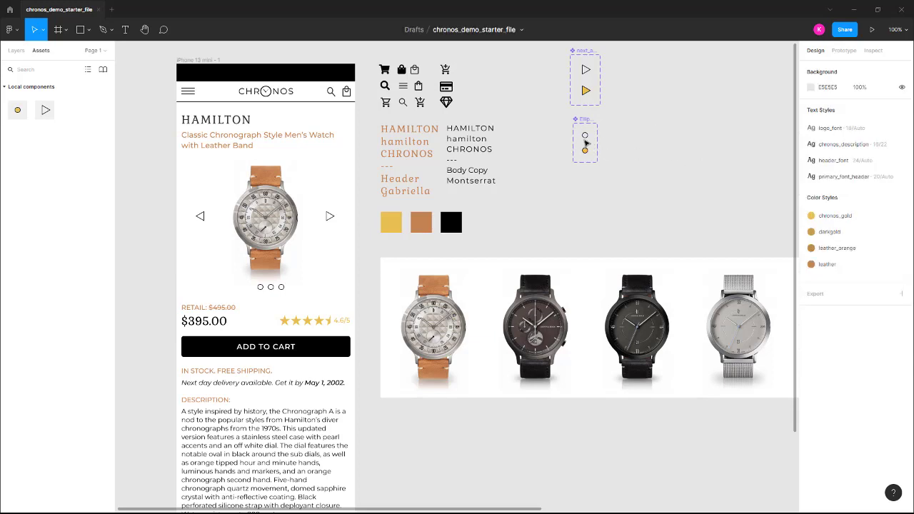
Place an instance of the neutral dot component in the empty first position of the pagination row below the watch
click(16, 51)
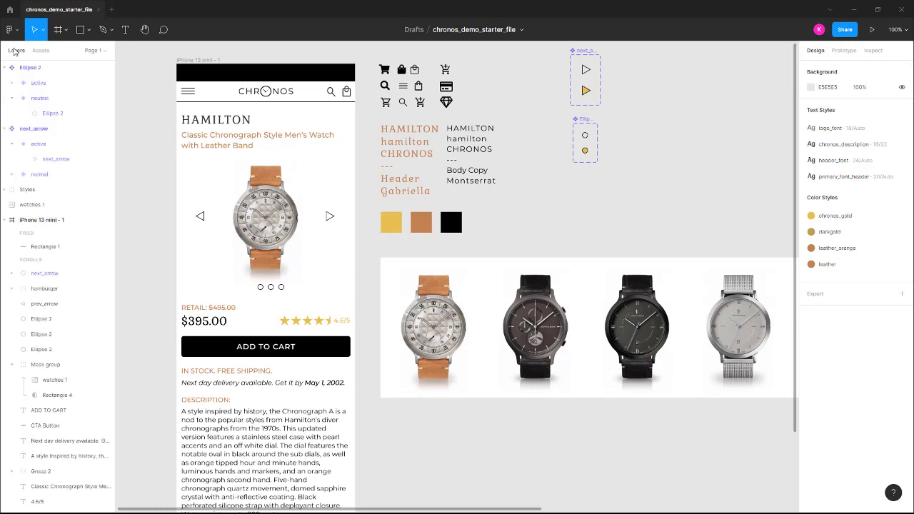
click(39, 84)
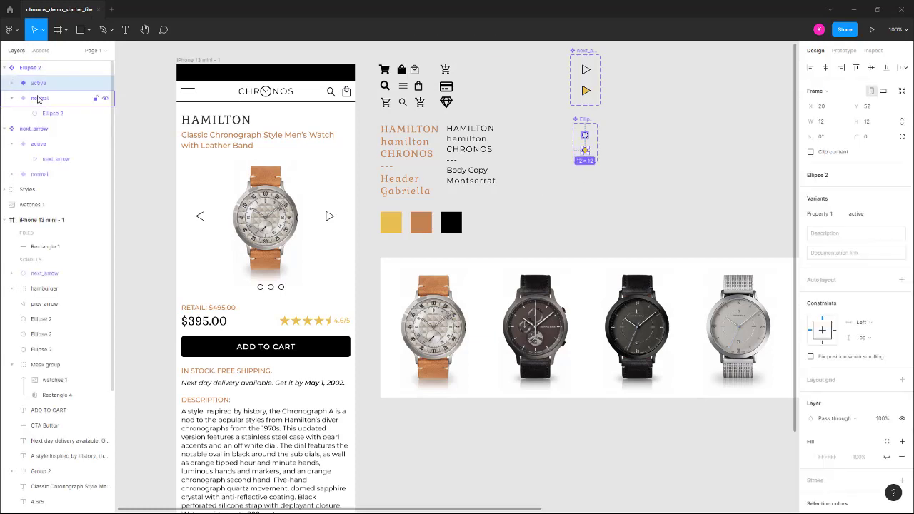
click(39, 99)
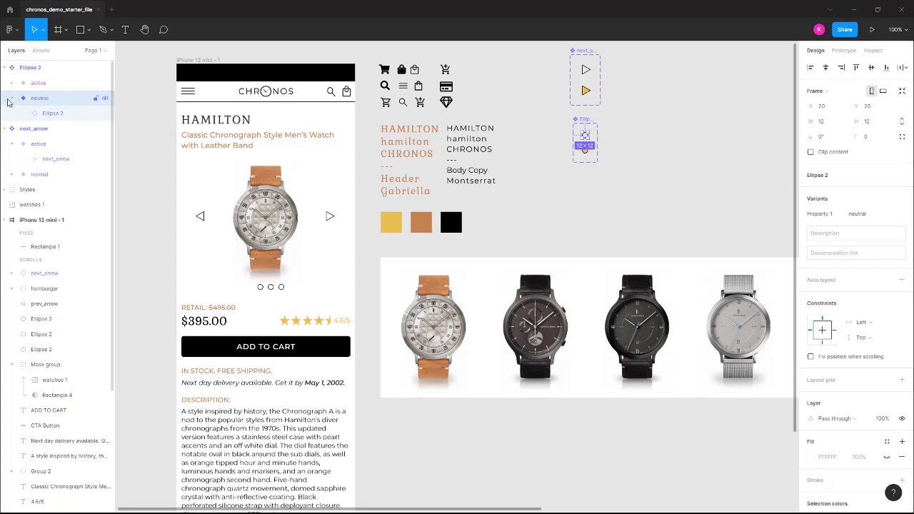
click(12, 101)
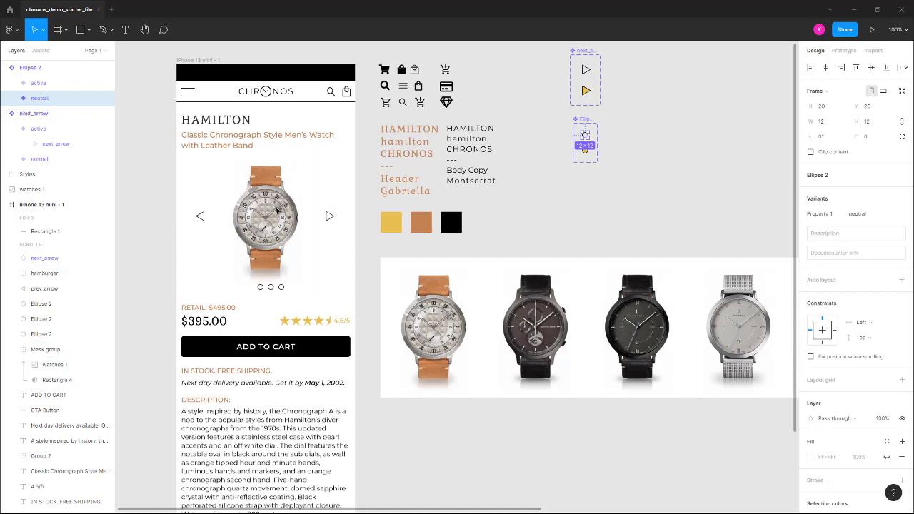
click(41, 50)
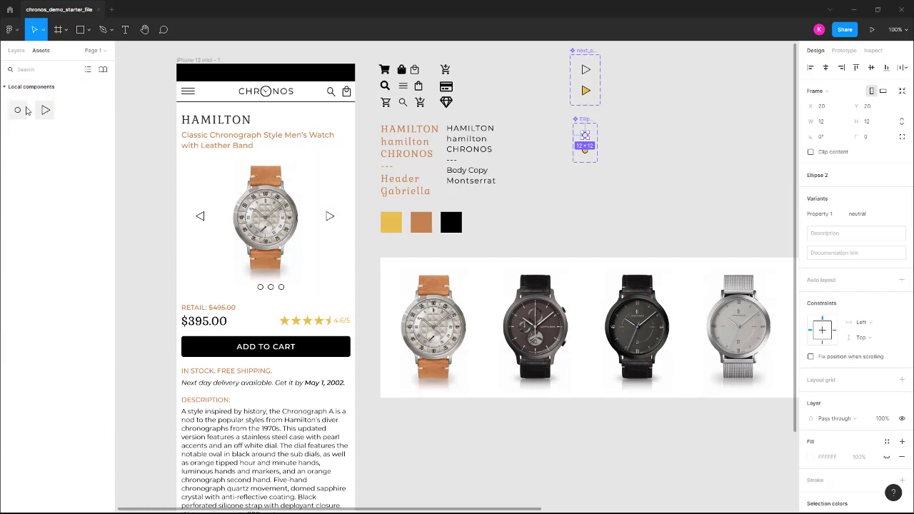
drag(18, 111, 250, 287)
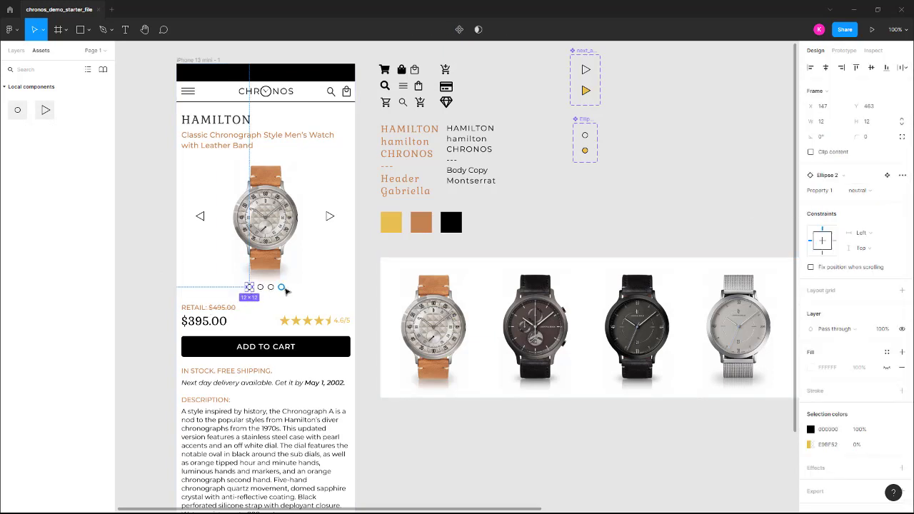
Delete the three original outlined dots from the pagination row in the phone frame
click(261, 288)
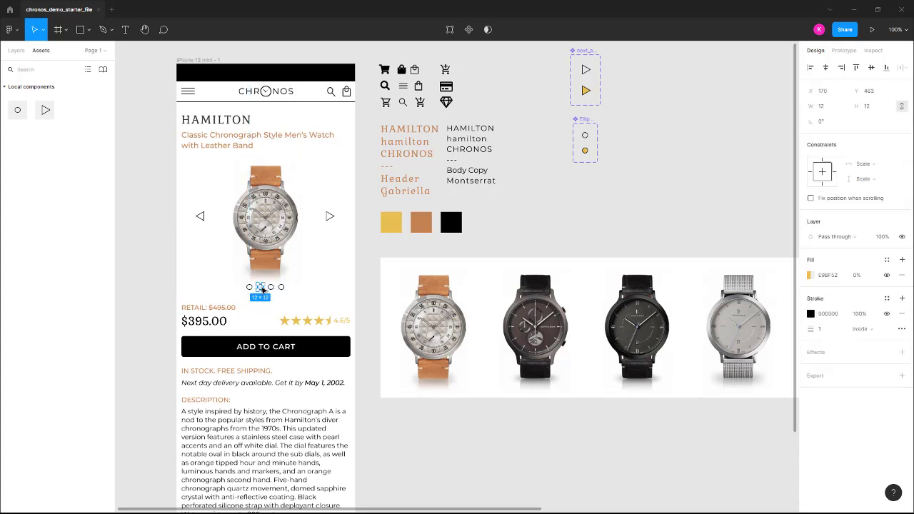
drag(265, 289, 283, 288)
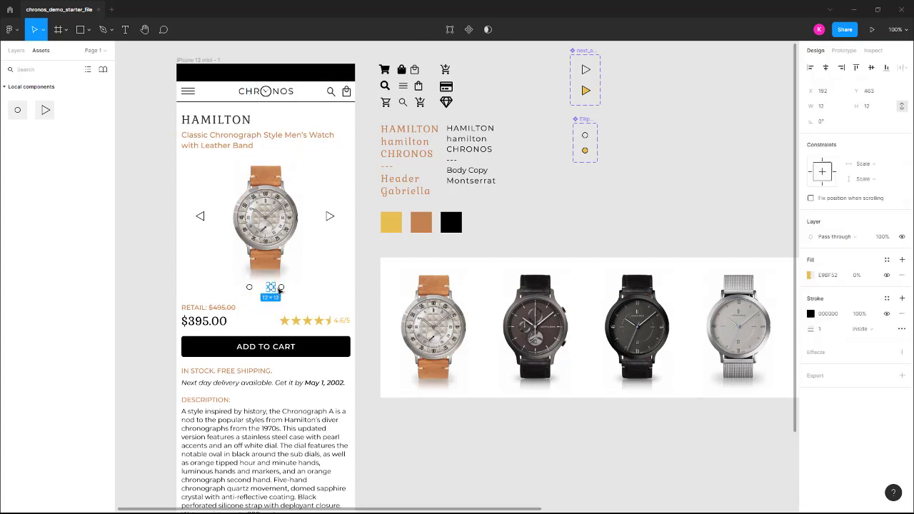
key(Delete)
Duplicate the dot instance horizontally to form an evenly spaced row of four dots below the watch
click(249, 288)
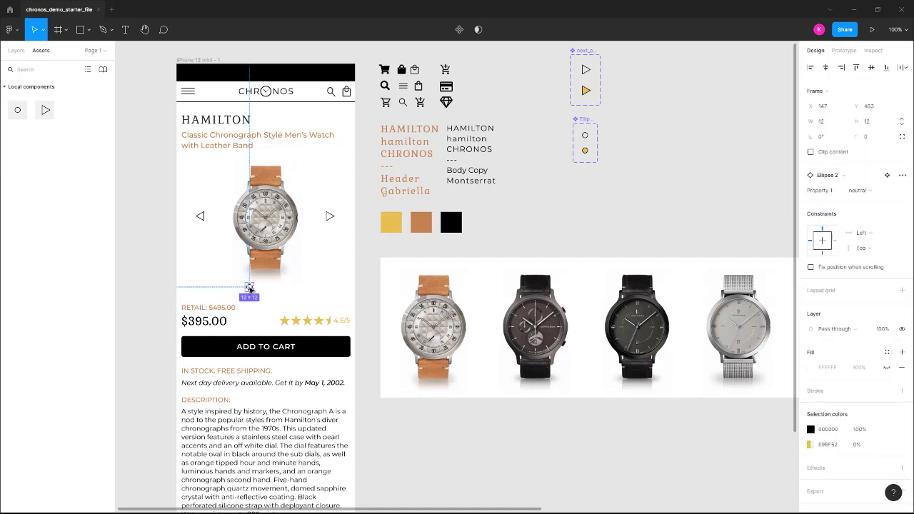
drag(249, 289, 263, 291)
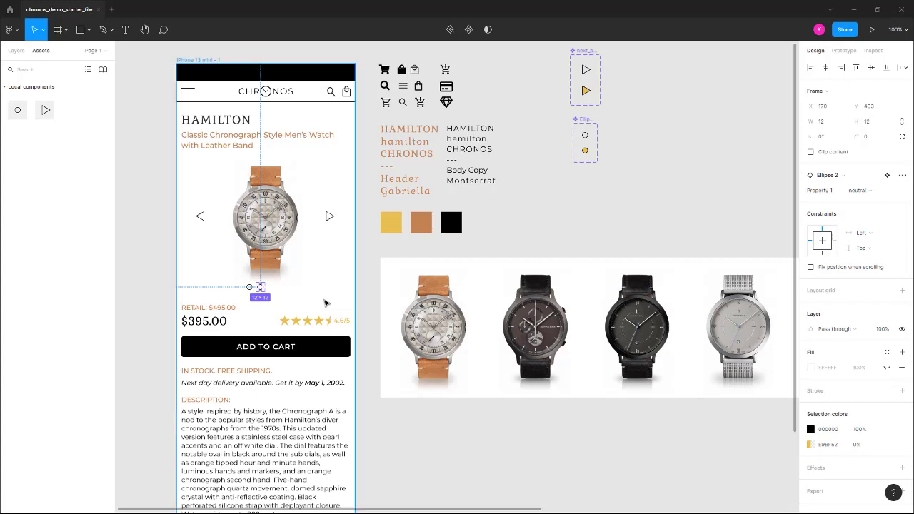
key(ctrl+d)
key(ctrl+d)
key(ctrl+d)
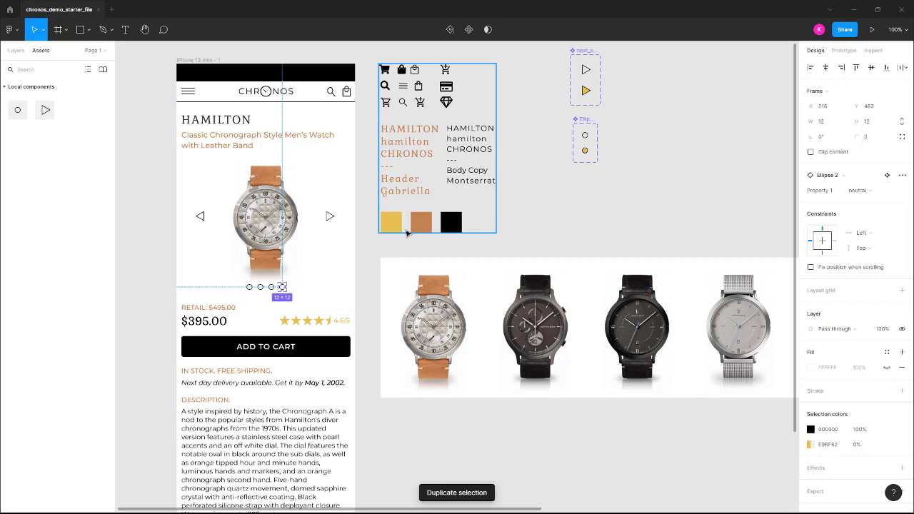
click(333, 298)
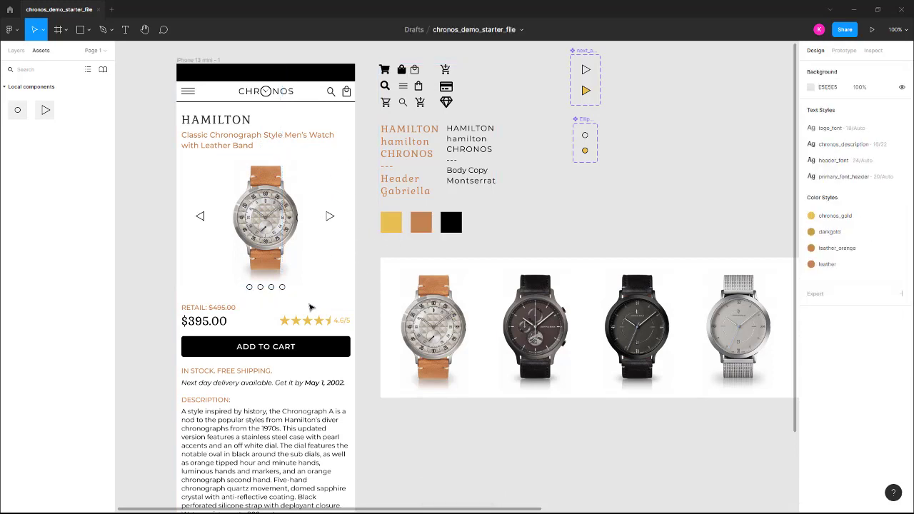
Nudge all four pagination dots together 1 px left, checking their centring against the guides with the rulers briefly shown
click(282, 286)
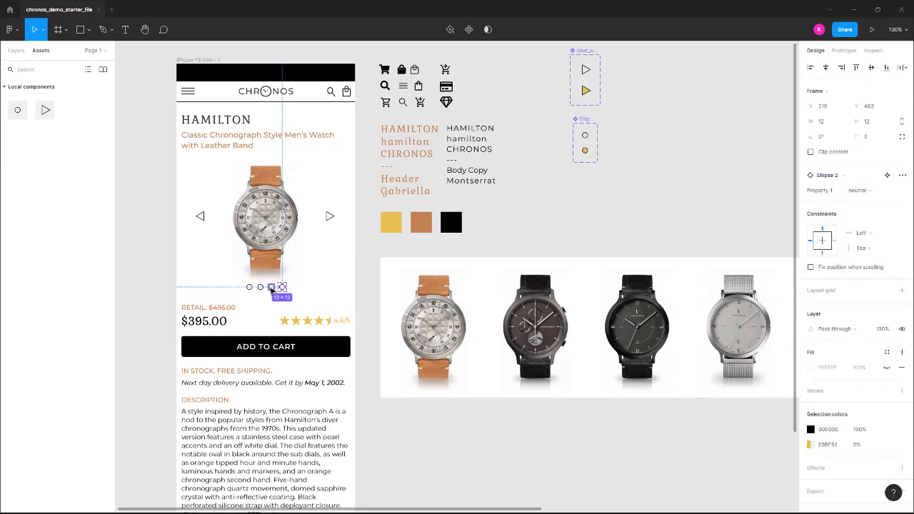
shift+click(271, 287)
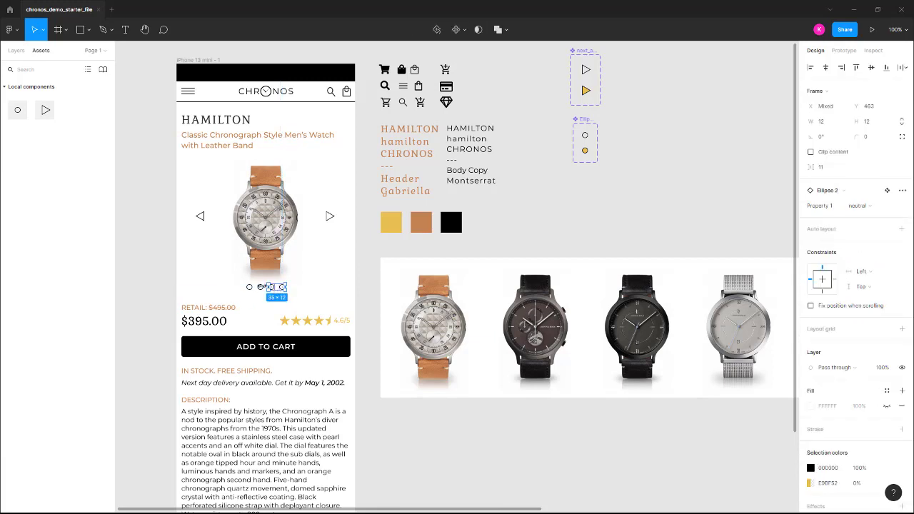
shift+click(260, 287)
shift+click(249, 287)
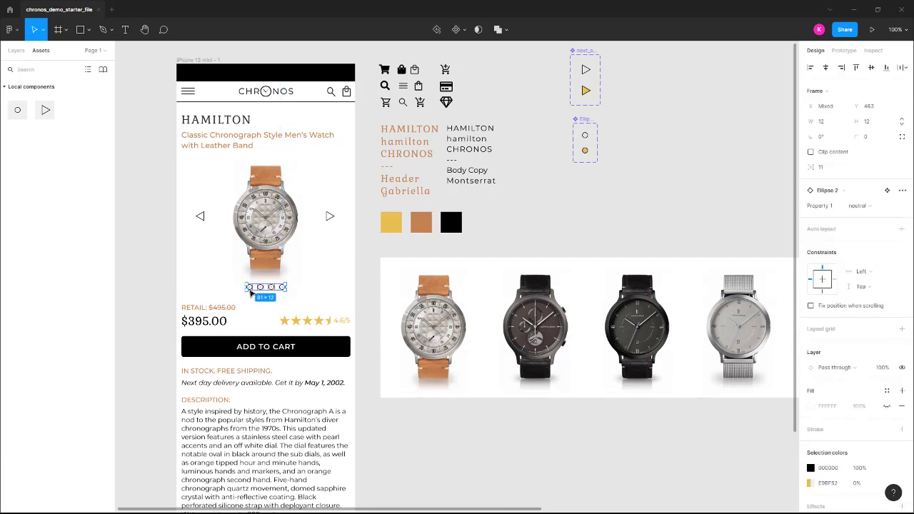
key(Left)
key(Left)
key(Right)
key(shift+r)
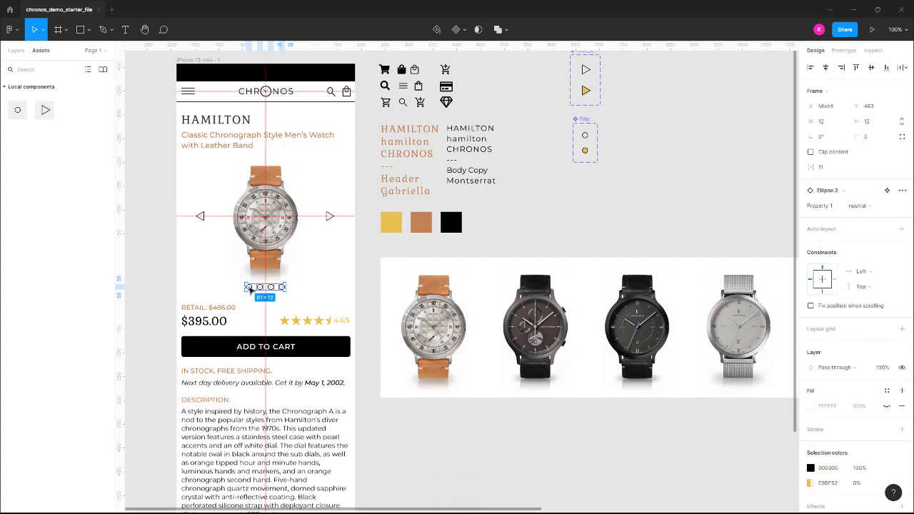
key(shift+r)
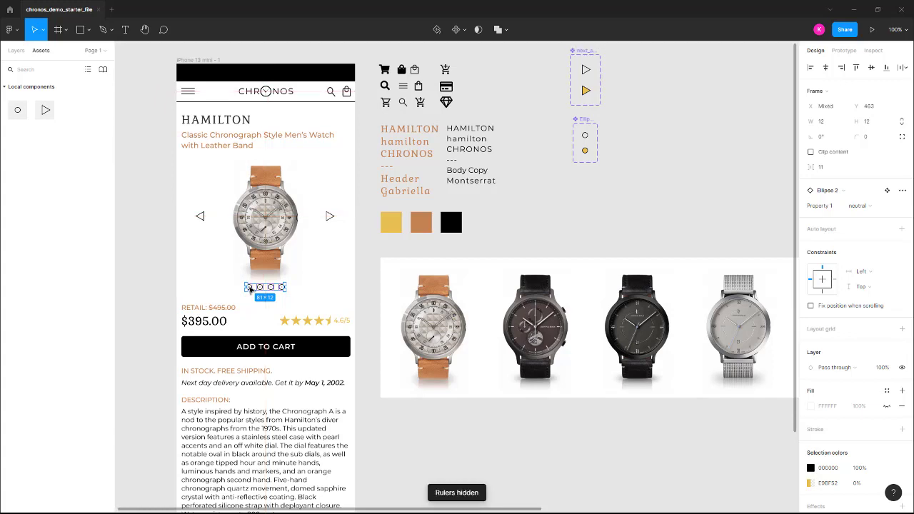
click(246, 305)
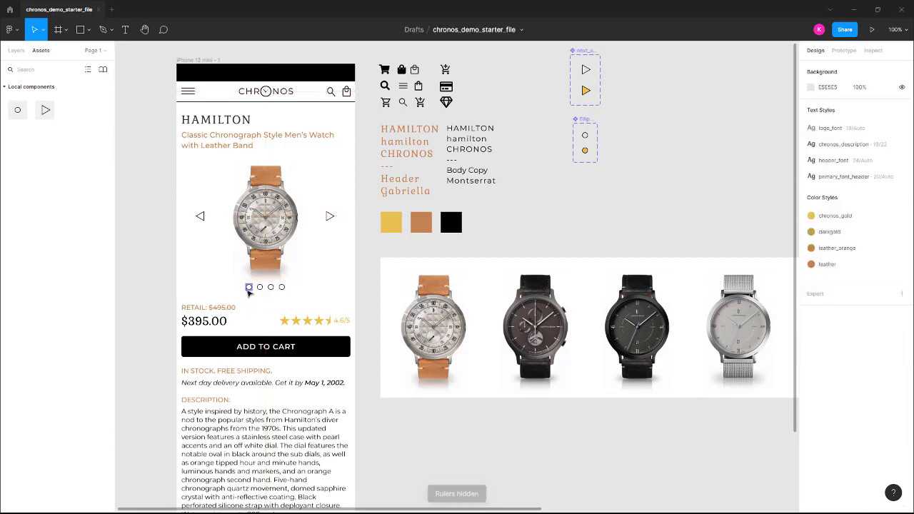
Switch the first pagination dot's Property 1 to the active variant
click(248, 288)
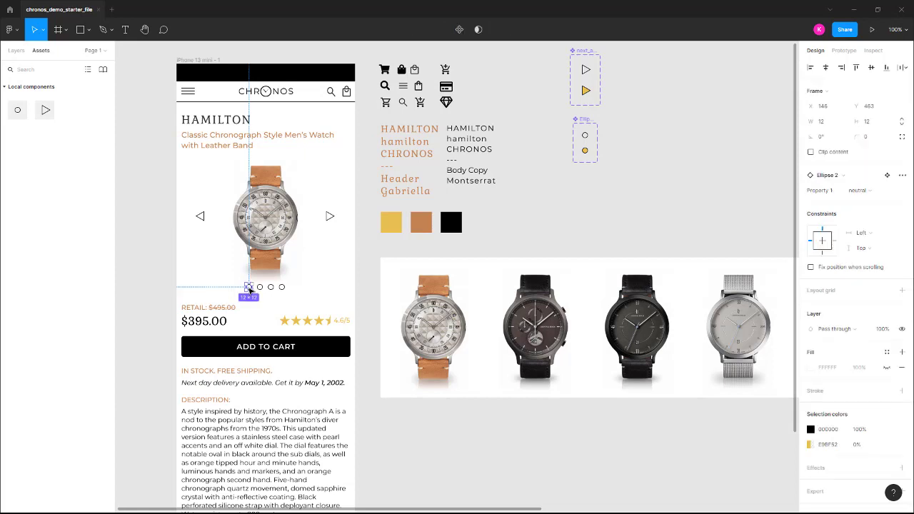
click(861, 193)
click(869, 203)
click(158, 269)
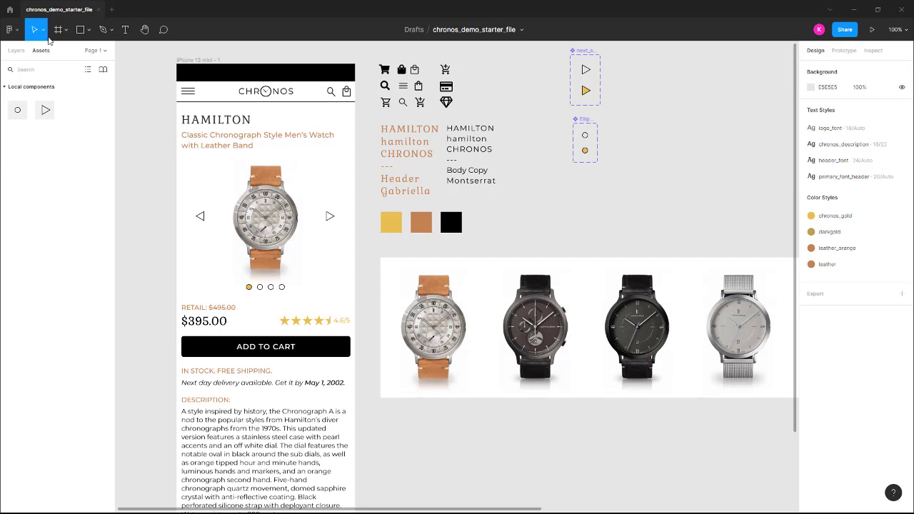
Delete the original prev_arrow triangle beside the watch in the phone frame
click(16, 50)
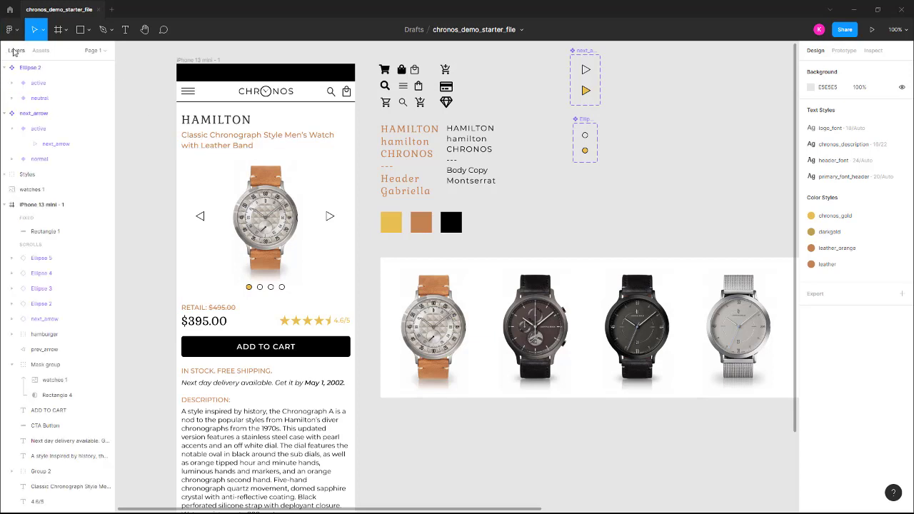
click(201, 221)
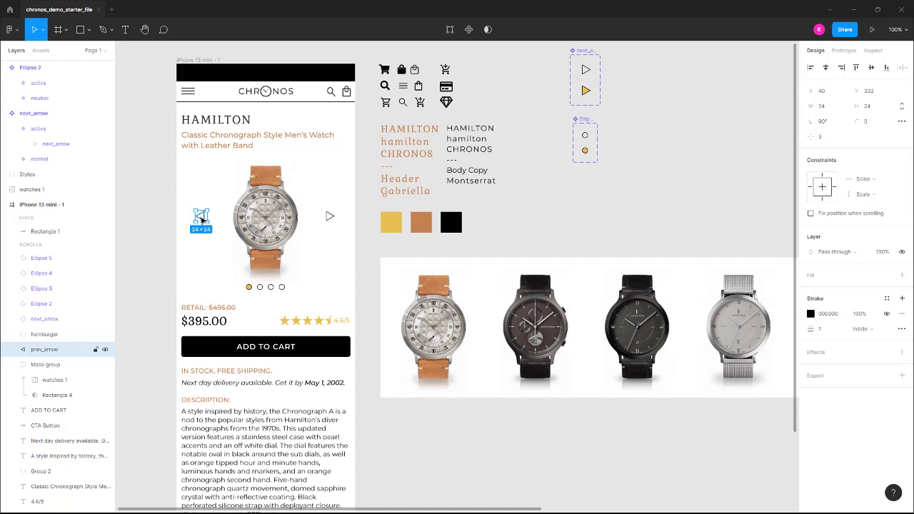
key(Delete)
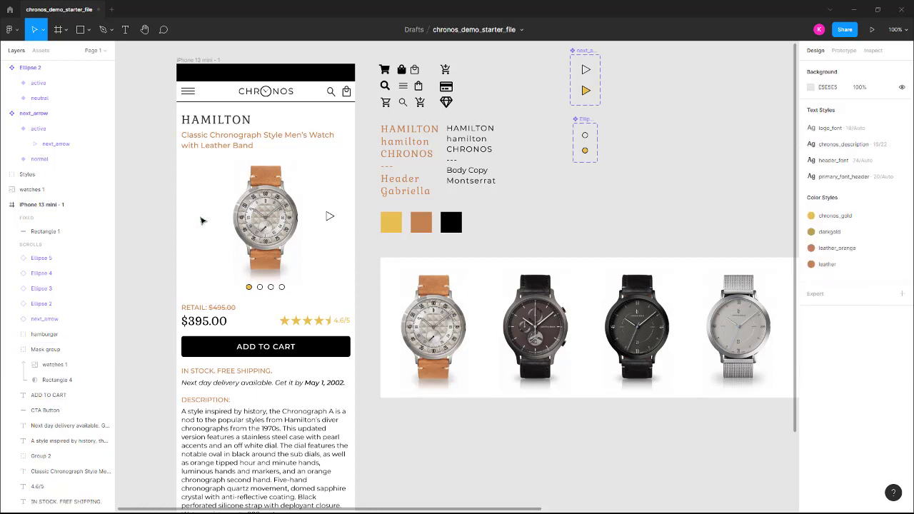
Place a next_arrow component instance left of the watch, rotated 180° to point left, at X 64 and Y 332
click(41, 50)
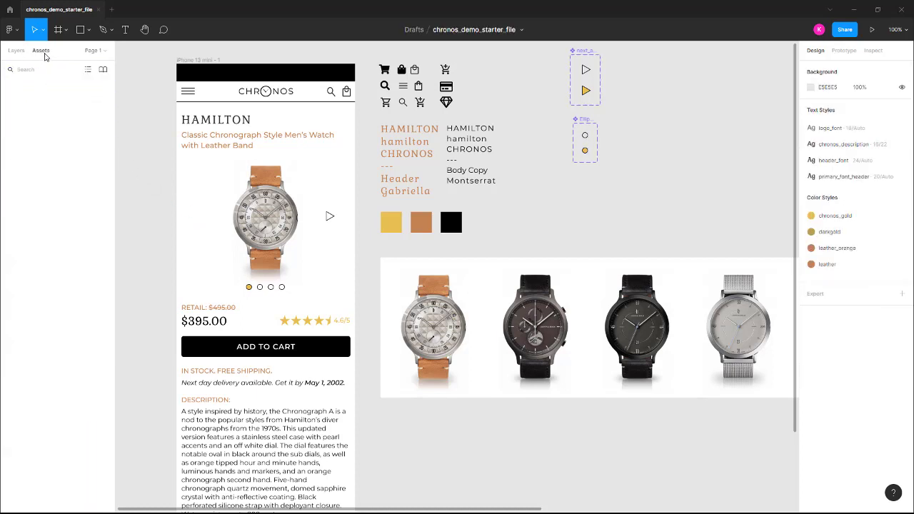
drag(47, 110, 183, 234)
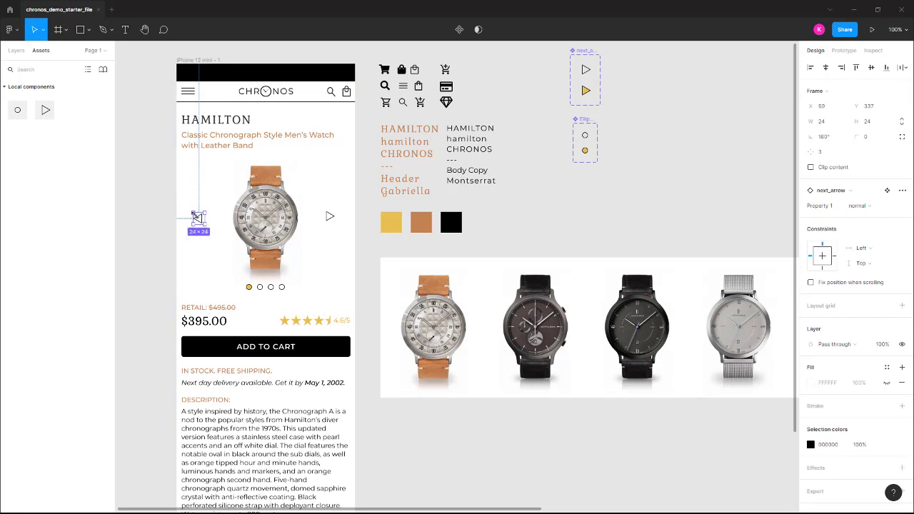
drag(200, 219, 183, 218)
key(shift+Right)
key(shift+Right)
key(shift+Right)
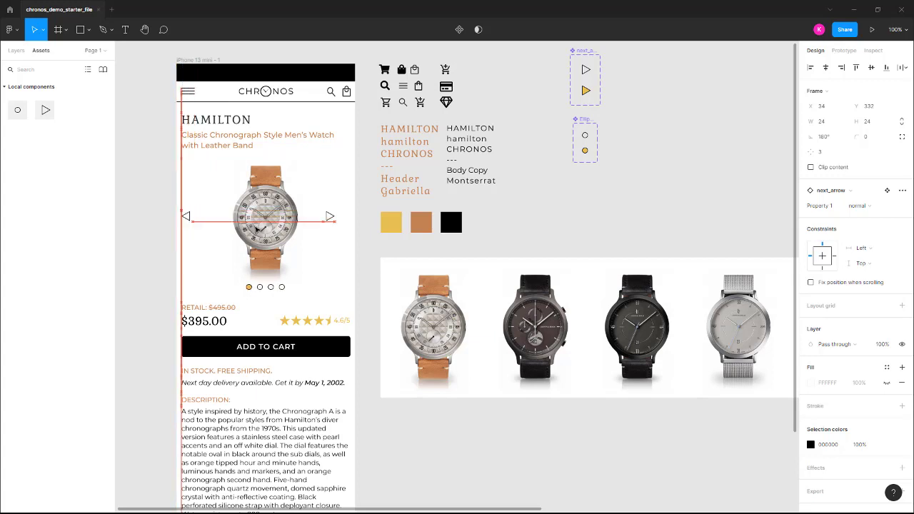
key(shift+Right)
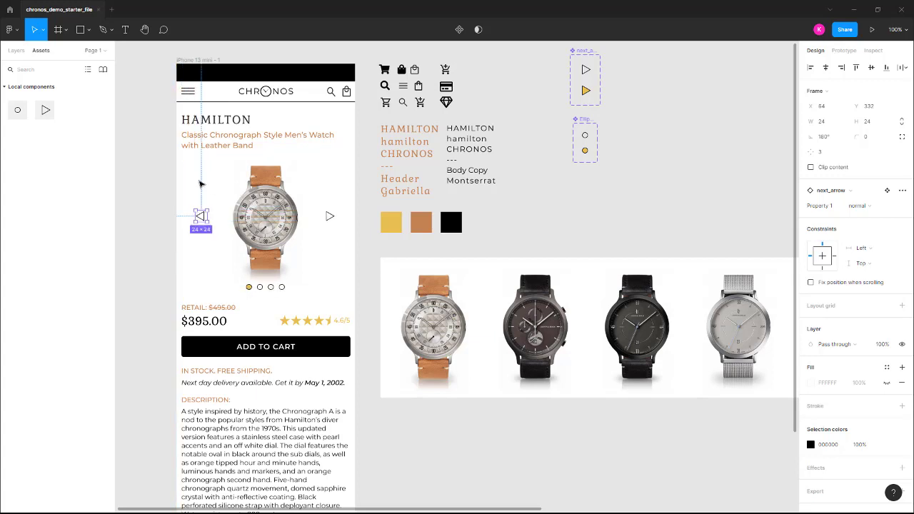
Rename the left-pointing arrow instance's layer as prev_arrow
click(16, 50)
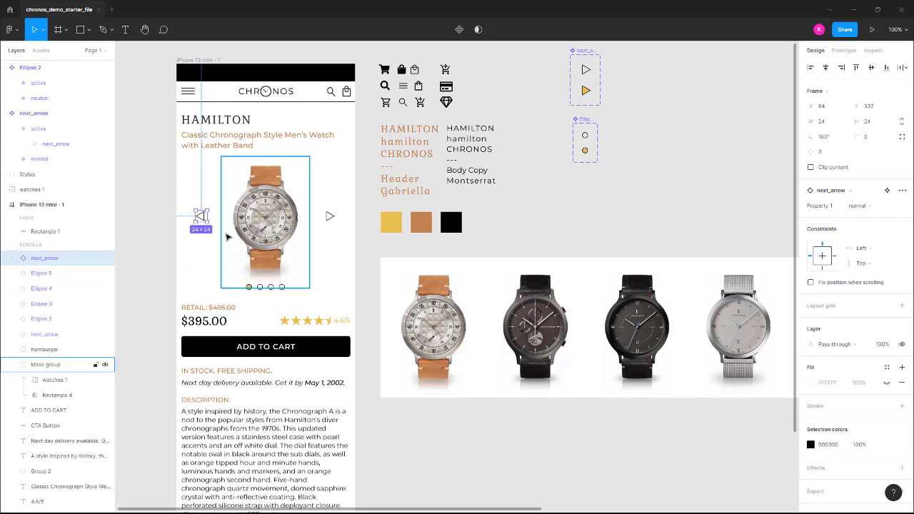
click(98, 334)
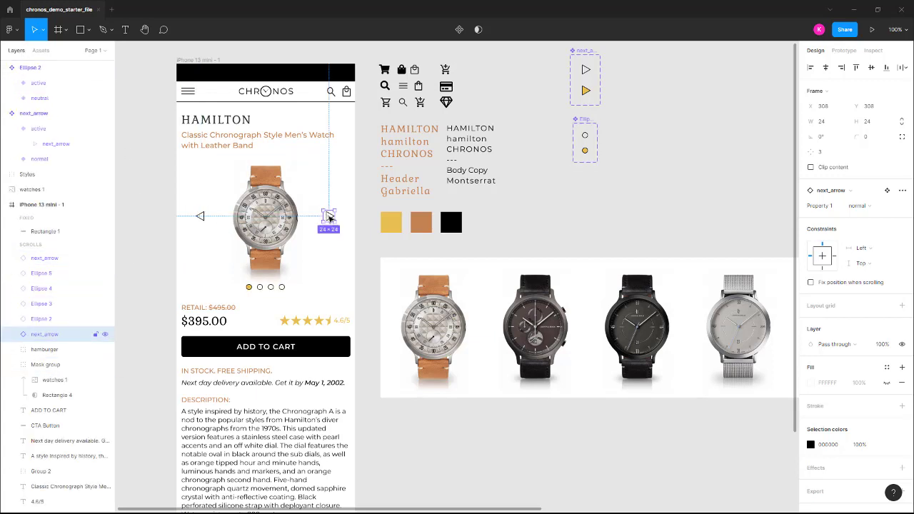
click(201, 216)
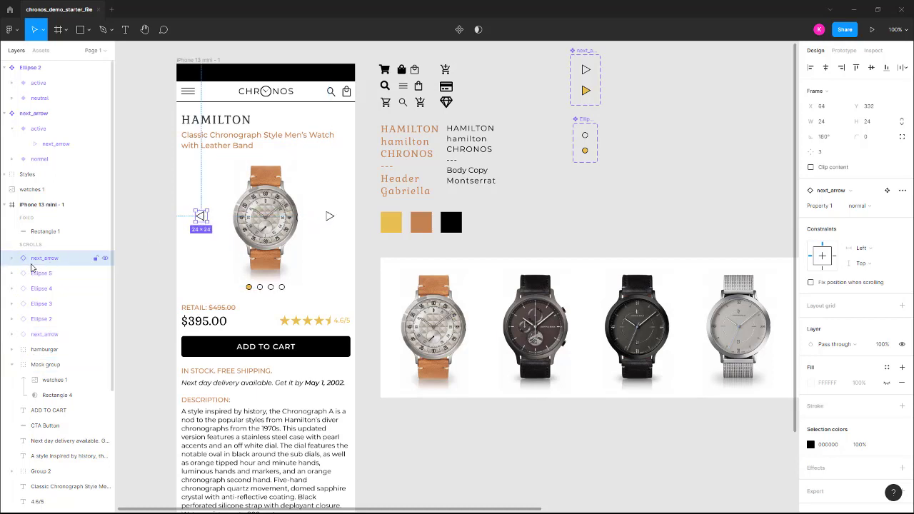
double_click(47, 259)
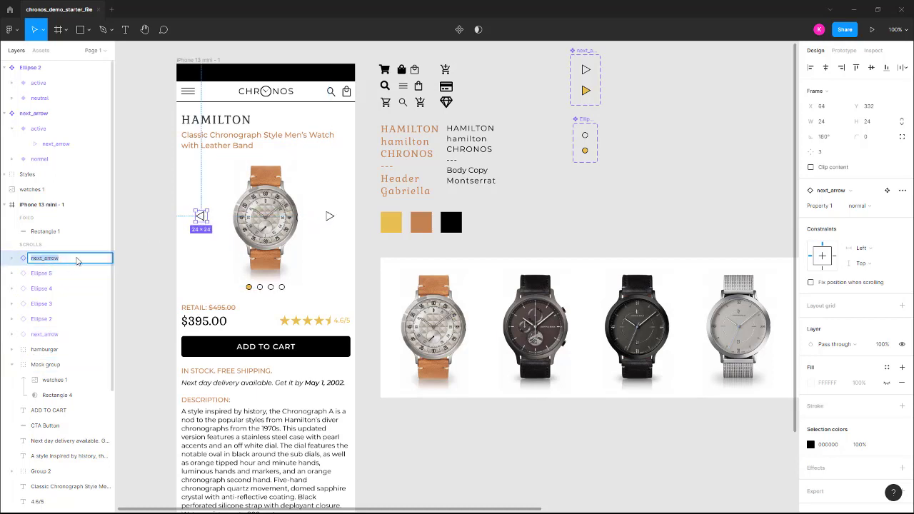
text(prev_arrow)
key(Return)
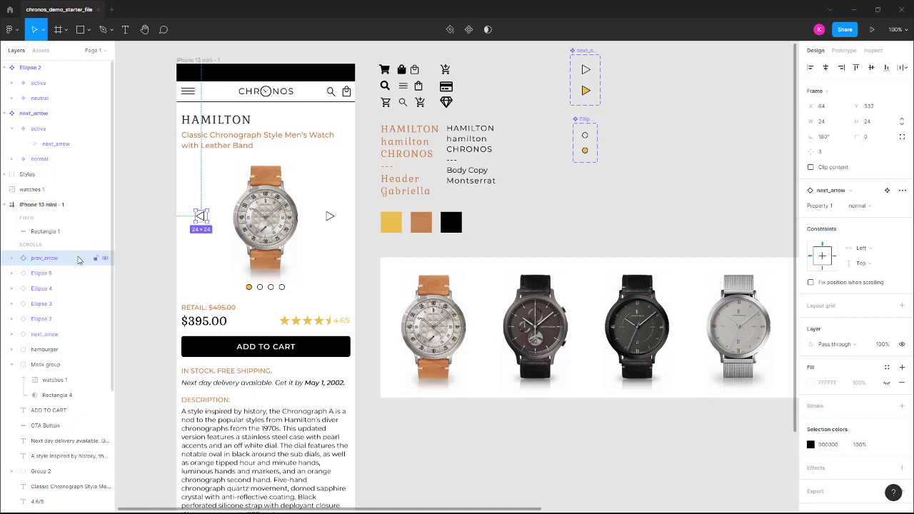
Reorder the layers so next_arrow sits directly beneath prev_arrow in the phone frame
click(329, 216)
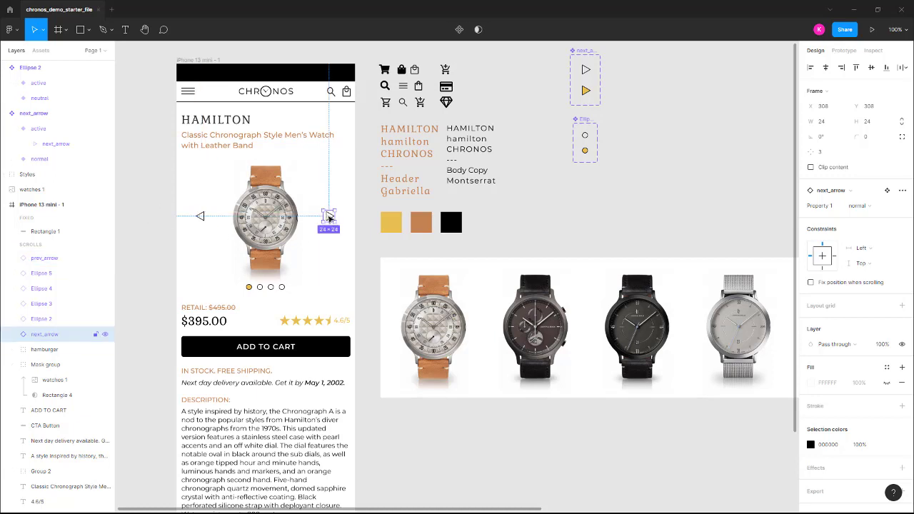
click(201, 216)
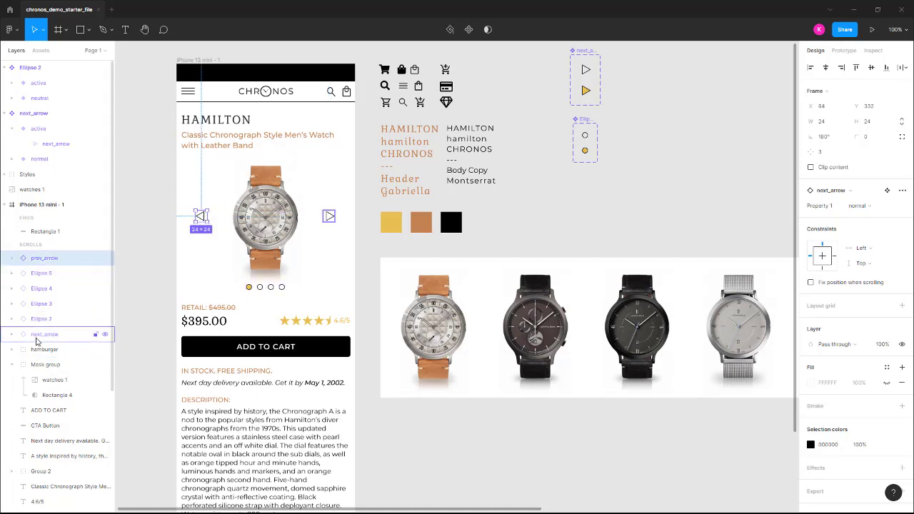
drag(44, 334, 13, 270)
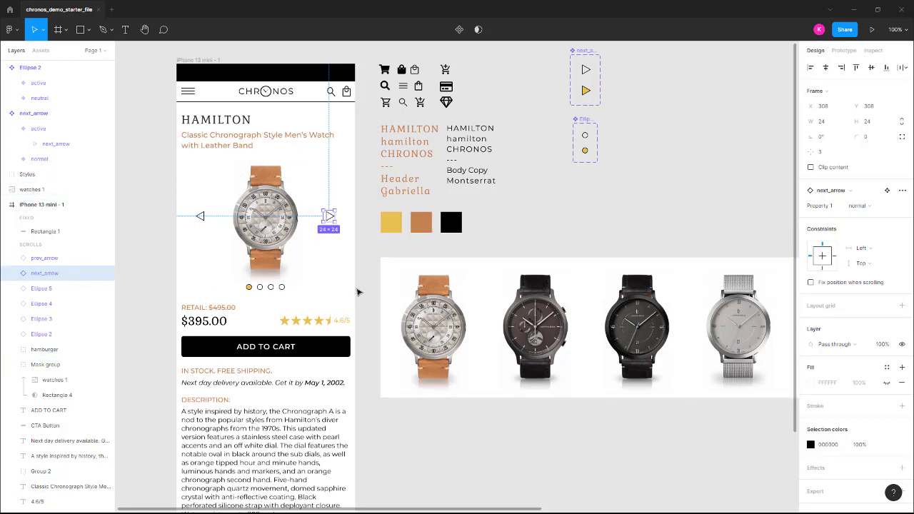
Move the watch image, both arrows and the four pagination dots together out of the phone frame onto the empty canvas beside it
drag(349, 296, 268, 185)
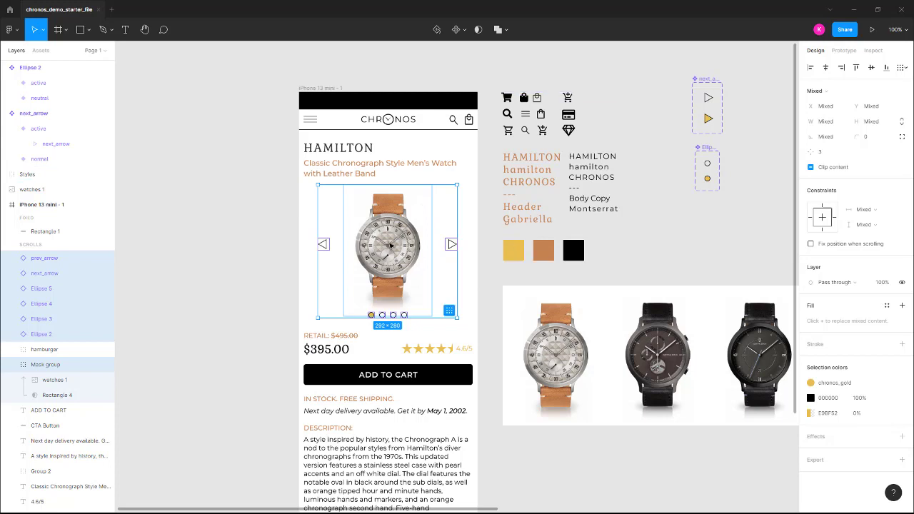
drag(391, 245, 192, 120)
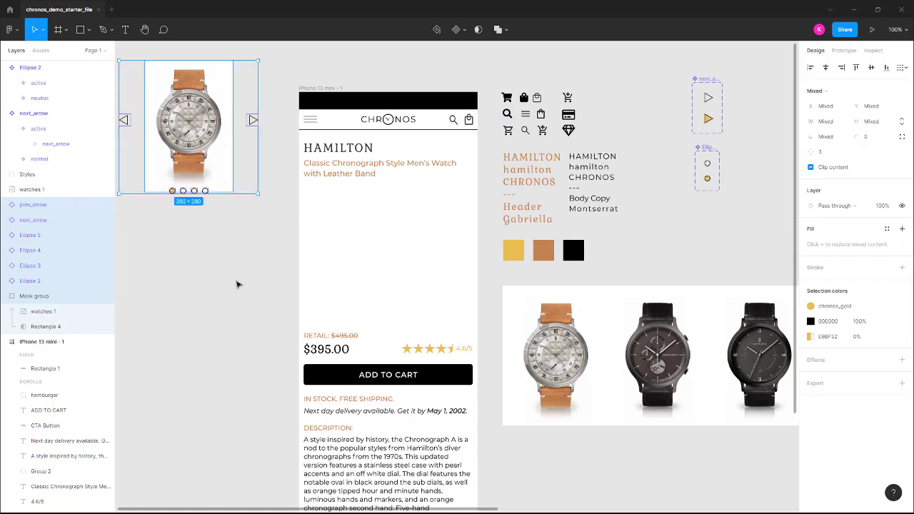
drag(218, 282, 455, 364)
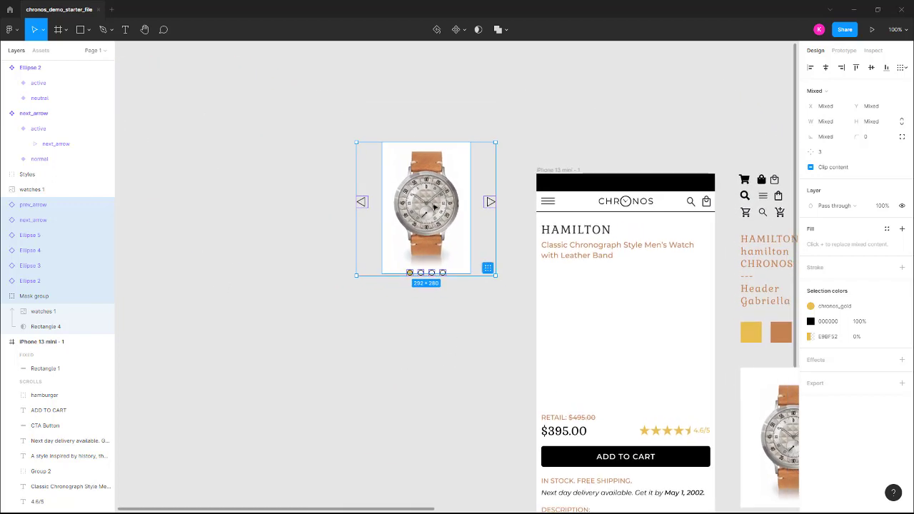
drag(434, 206, 325, 196)
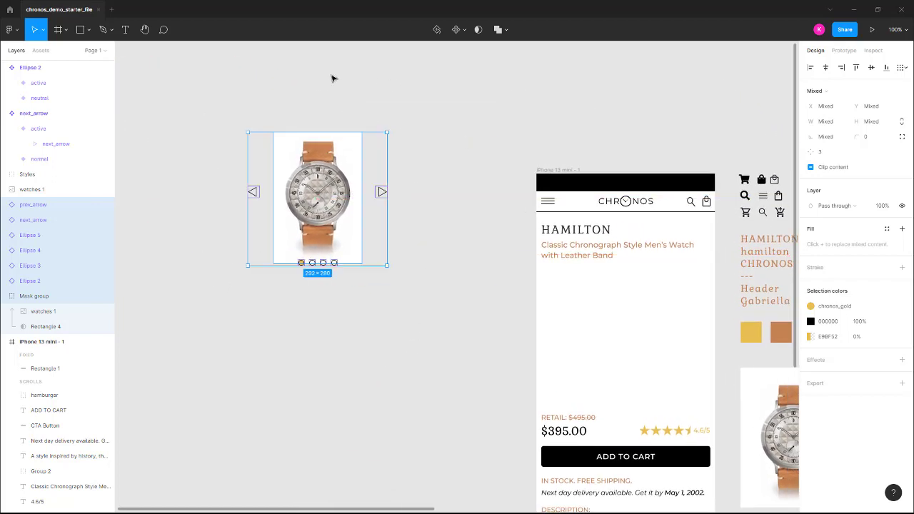
Turn the selected carousel elements into one component and add a second variant named image2
click(457, 31)
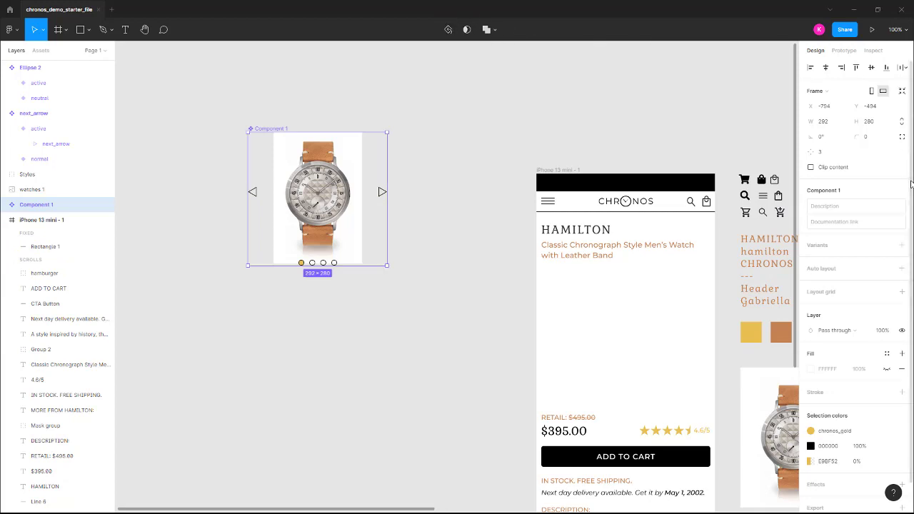
click(903, 246)
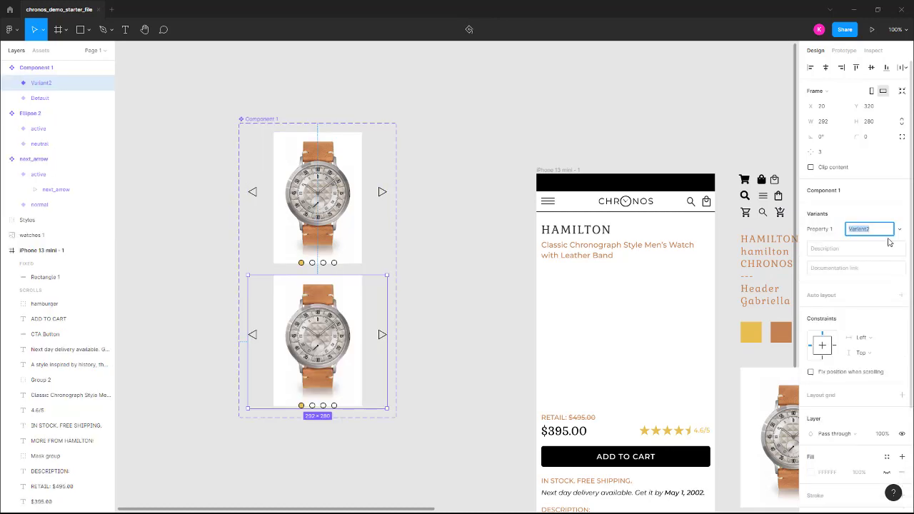
text(Image)
key(Return)
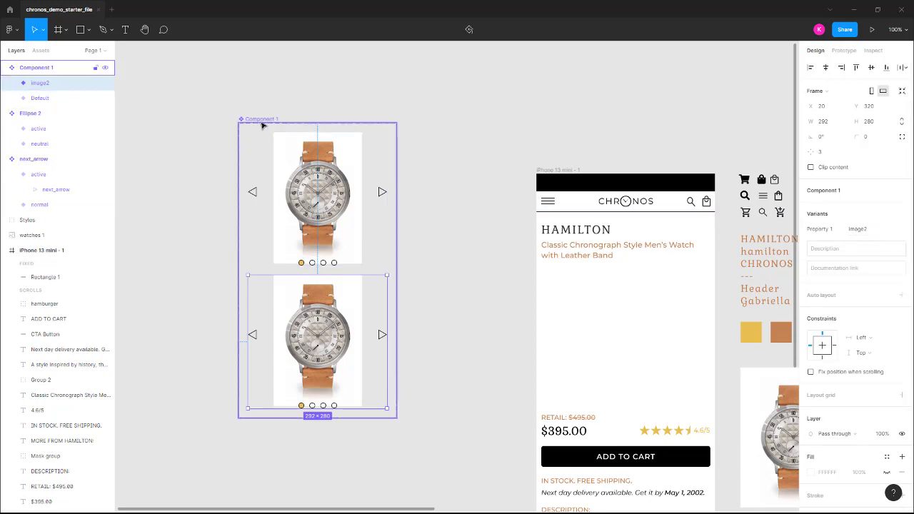
Rename the carousel component's Default variant as image1
click(47, 101)
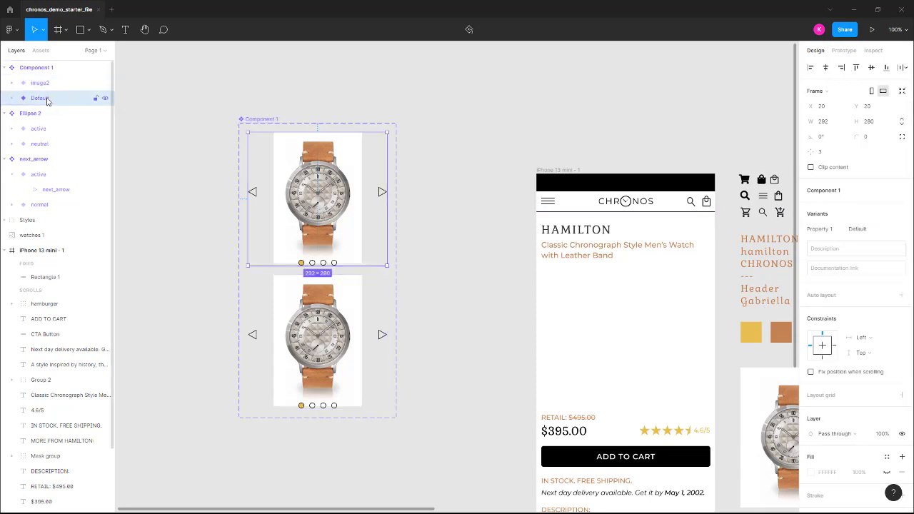
click(868, 229)
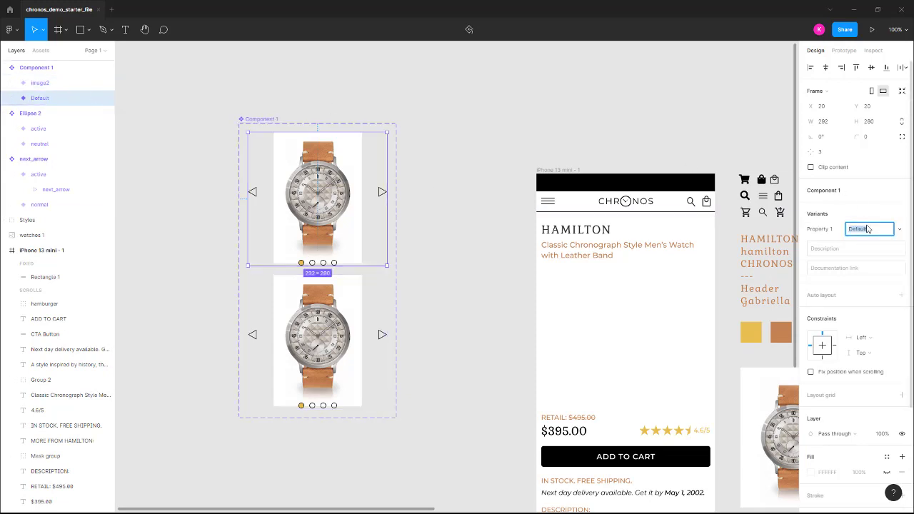
text(image2)
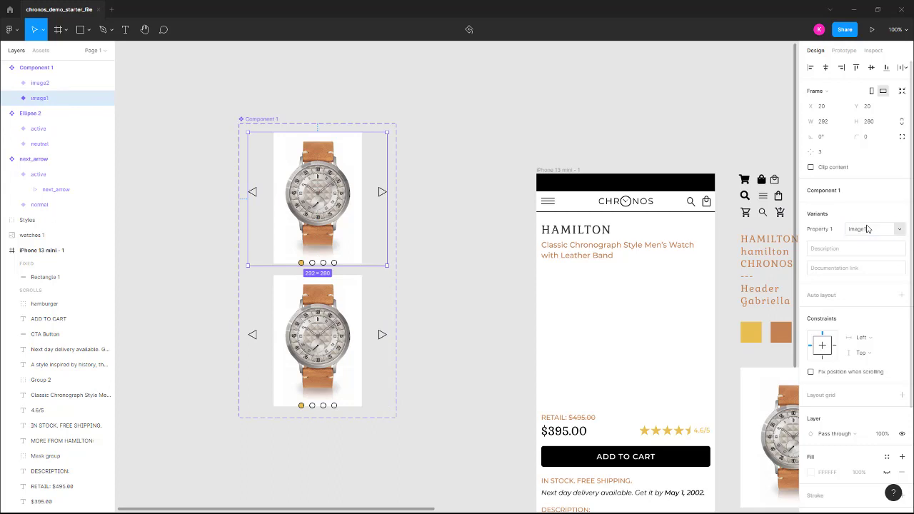
key(Return)
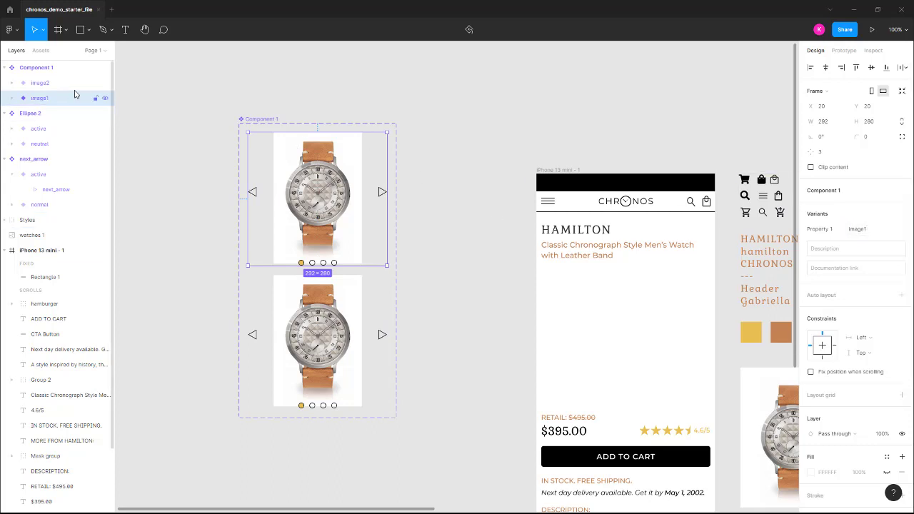
Add a third variant to the carousel component set and name it image3
click(41, 85)
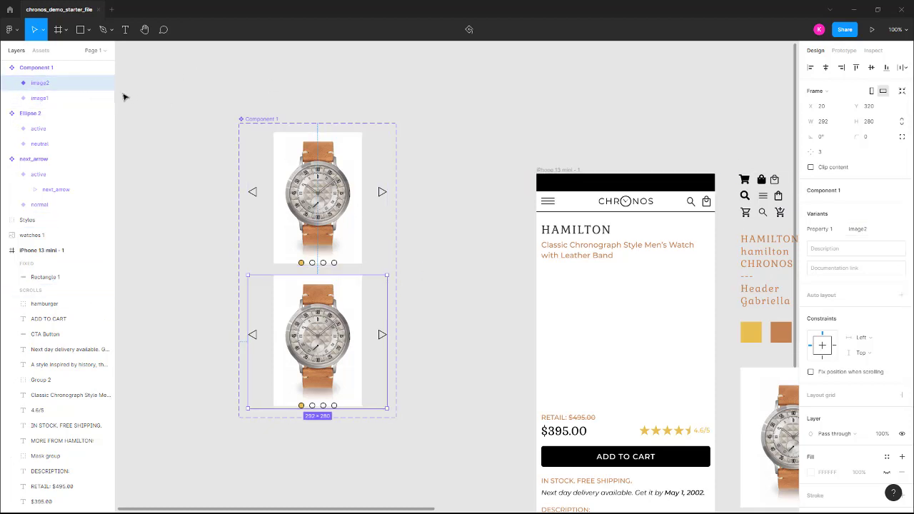
click(65, 68)
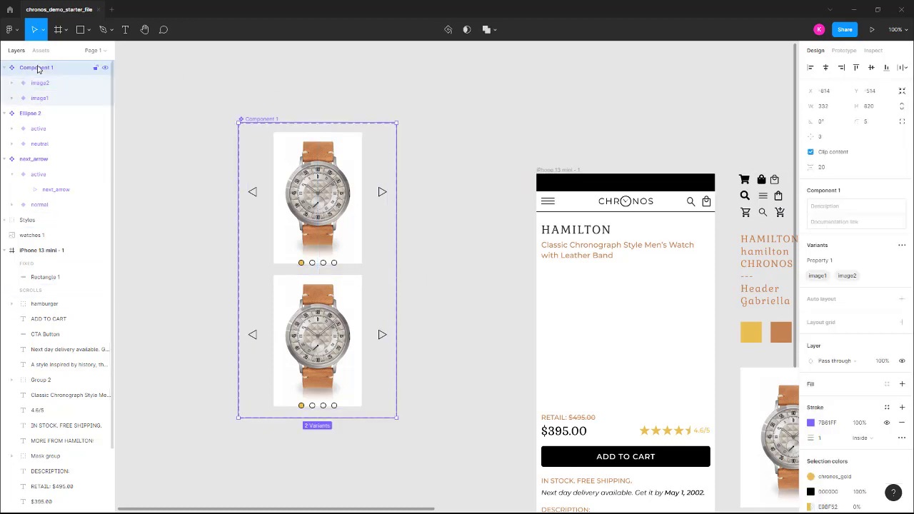
click(902, 246)
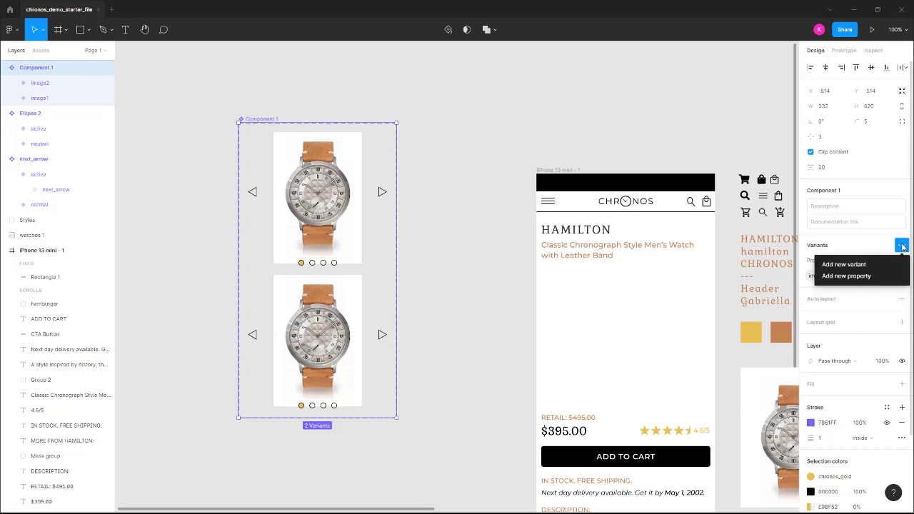
click(856, 265)
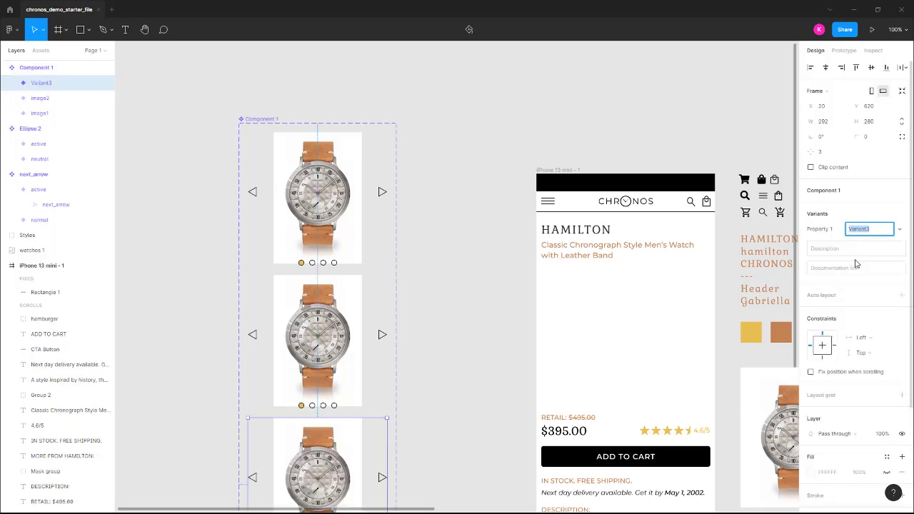
text(image3)
key(Return)
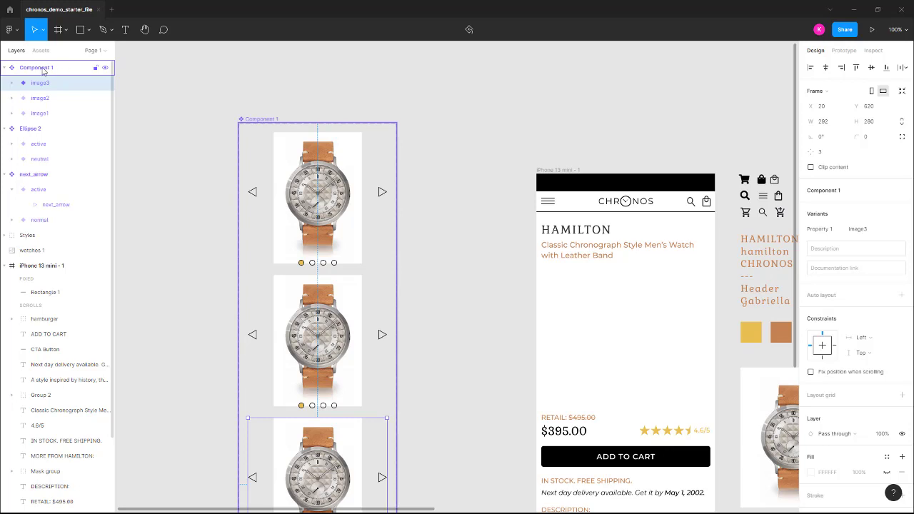
Add a fourth variant to the carousel component set and name it image4
click(255, 123)
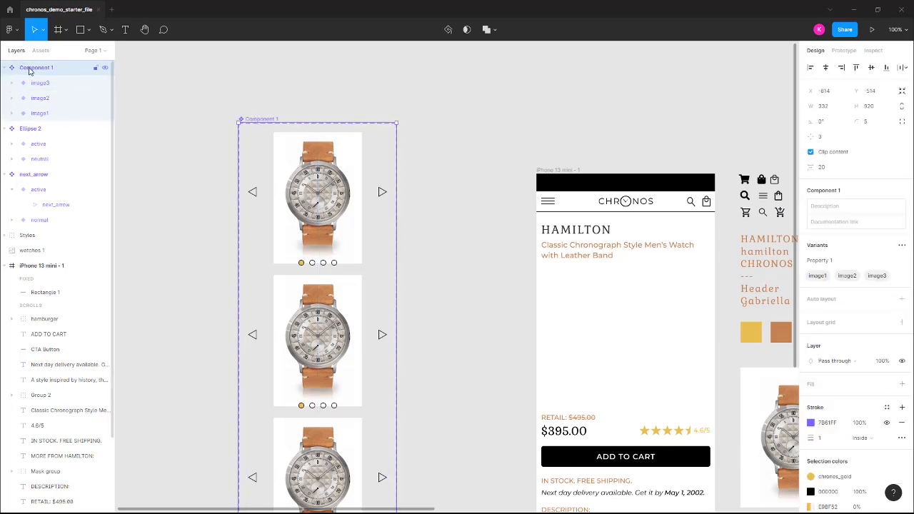
click(903, 247)
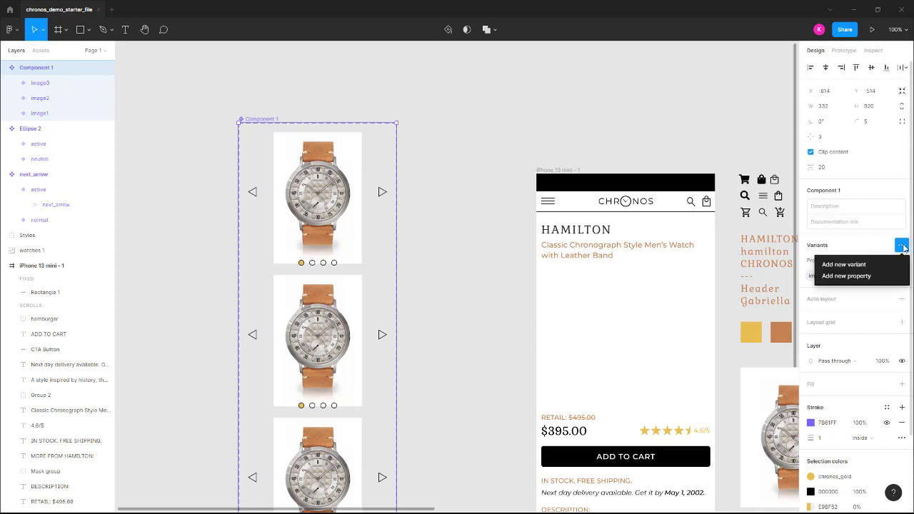
click(869, 265)
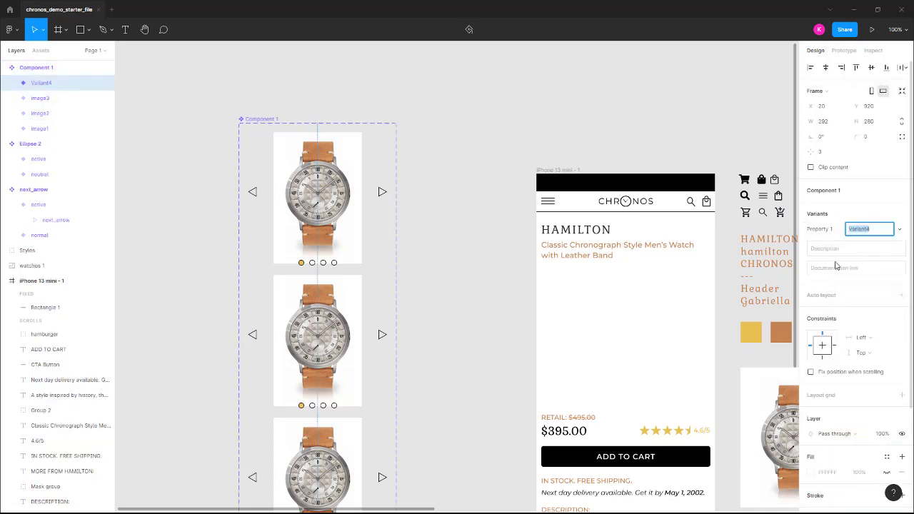
scroll(438, 225, down, 2)
scroll(423, 253, down, 10)
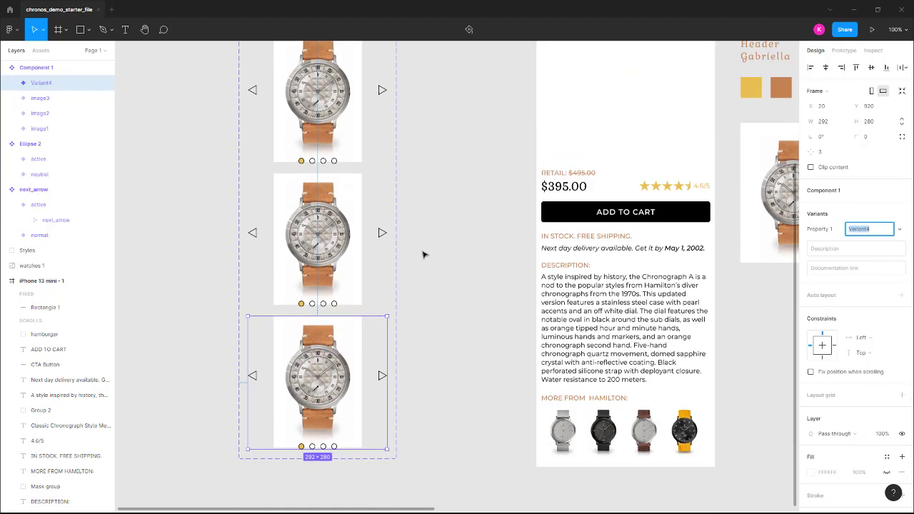
scroll(422, 253, up, 6)
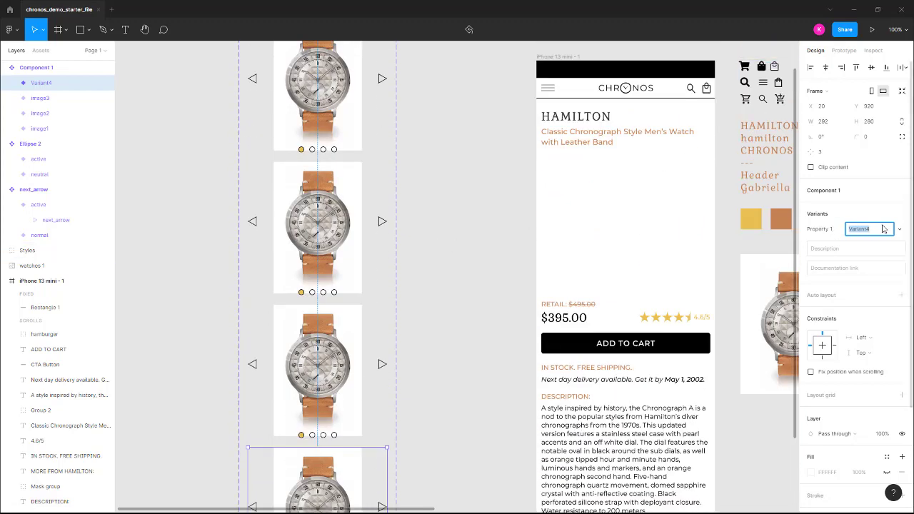
text(image4)
key(Return)
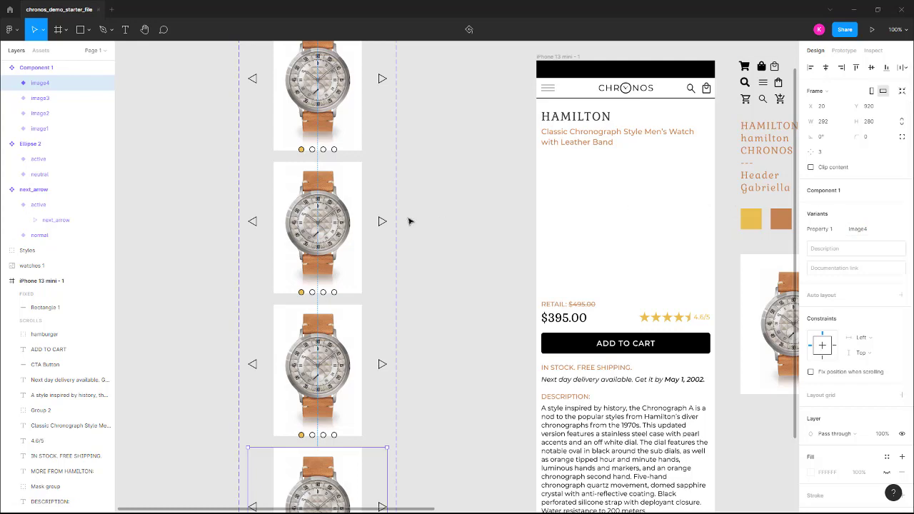
In the image2 variant, set the second pagination dot to active and the first one to neutral
scroll(367, 219, up, 3)
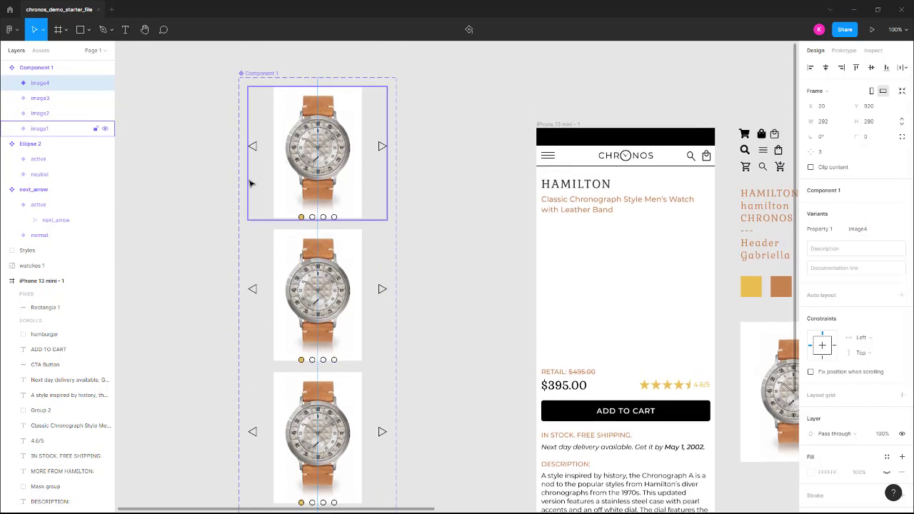
scroll(291, 197, down, 1)
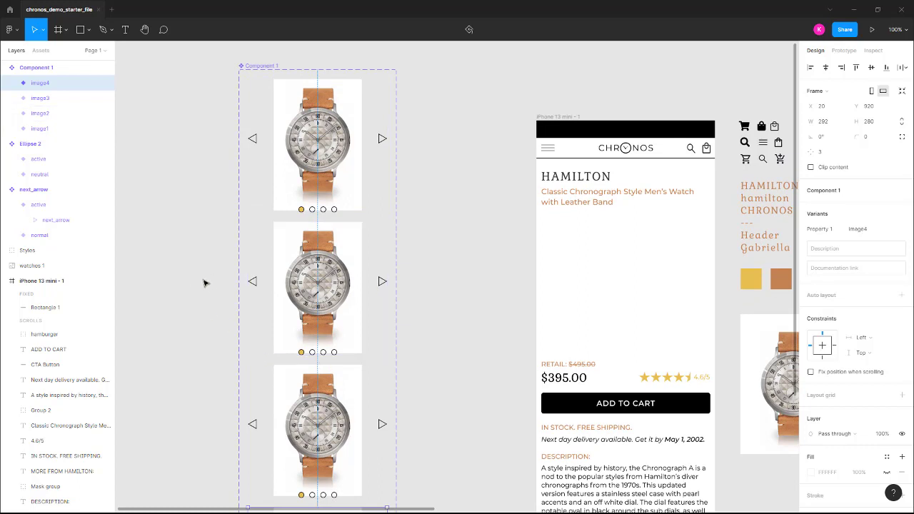
scroll(203, 283, down, 3)
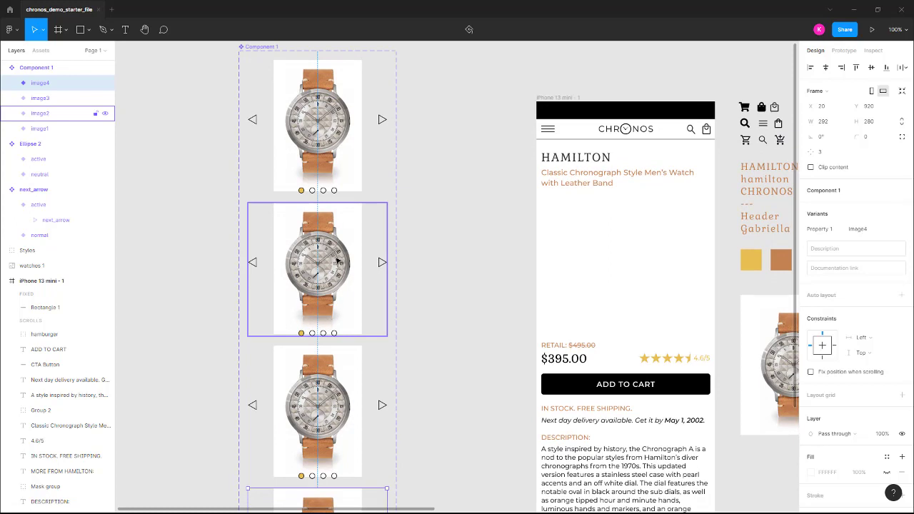
click(338, 262)
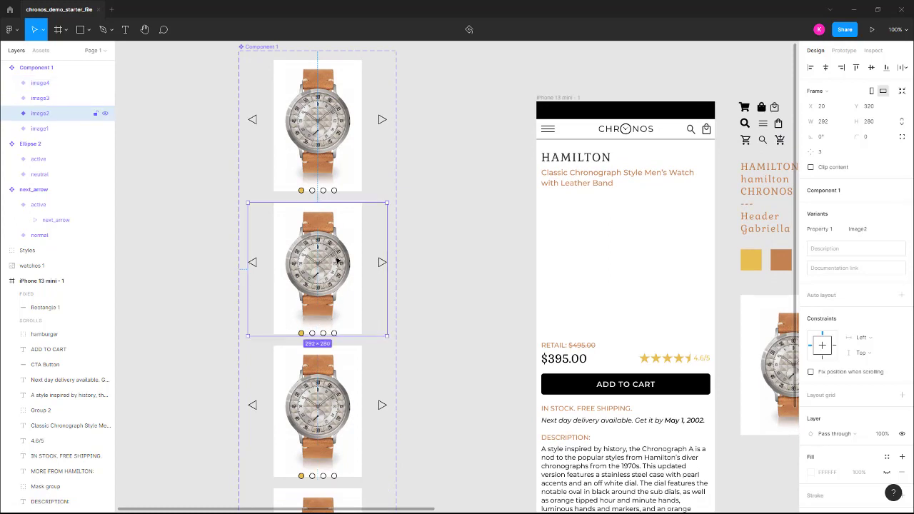
double_click(312, 333)
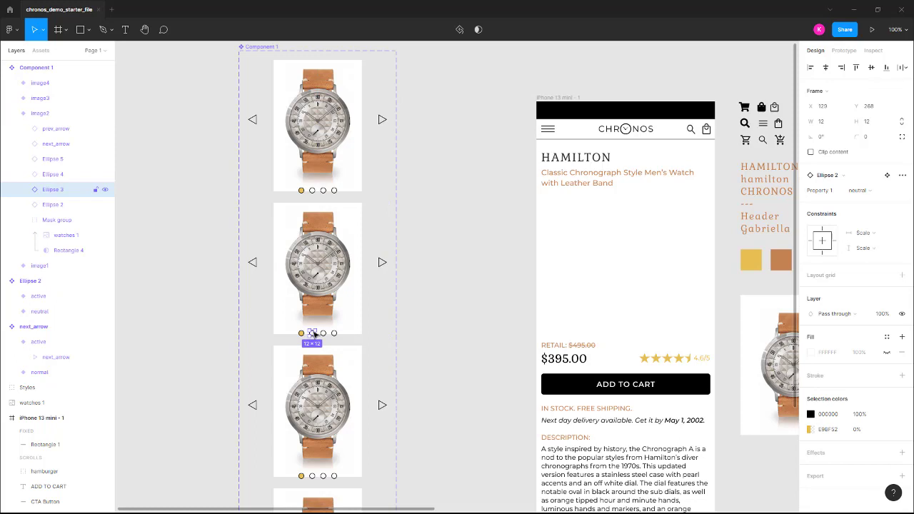
click(865, 191)
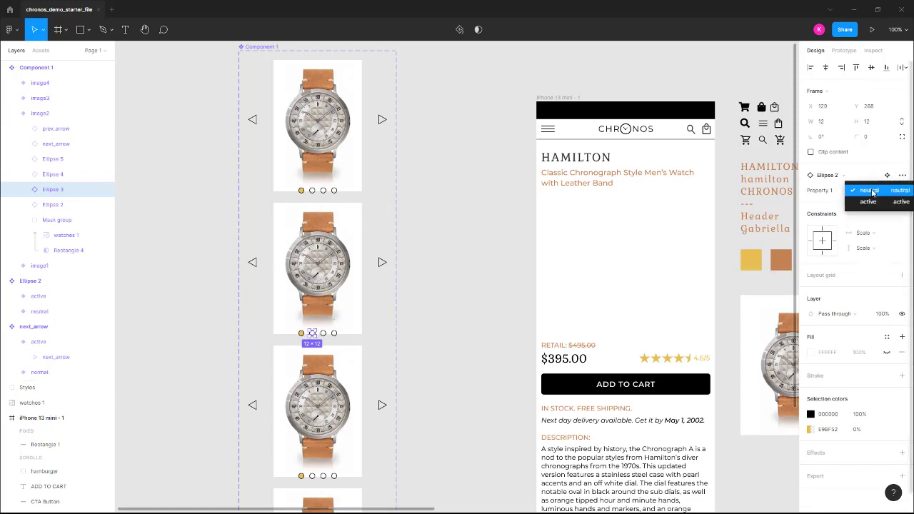
click(870, 203)
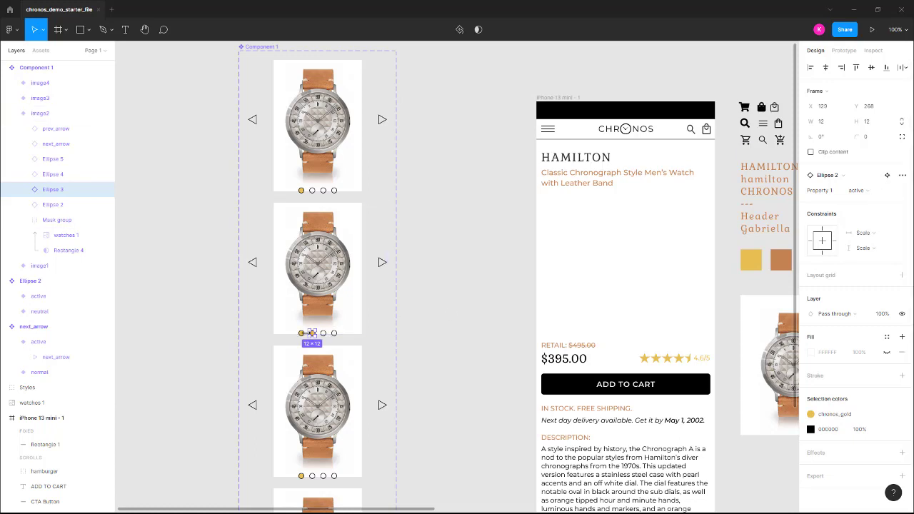
click(302, 334)
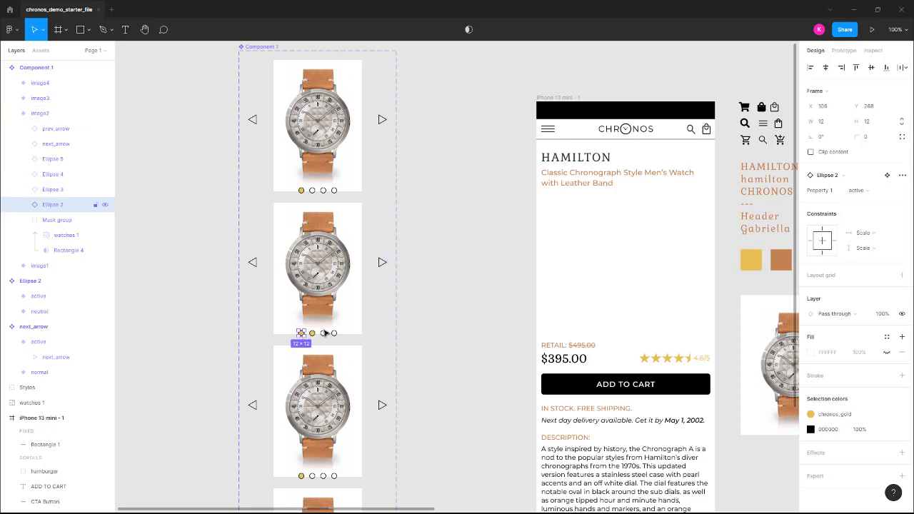
click(861, 190)
click(869, 181)
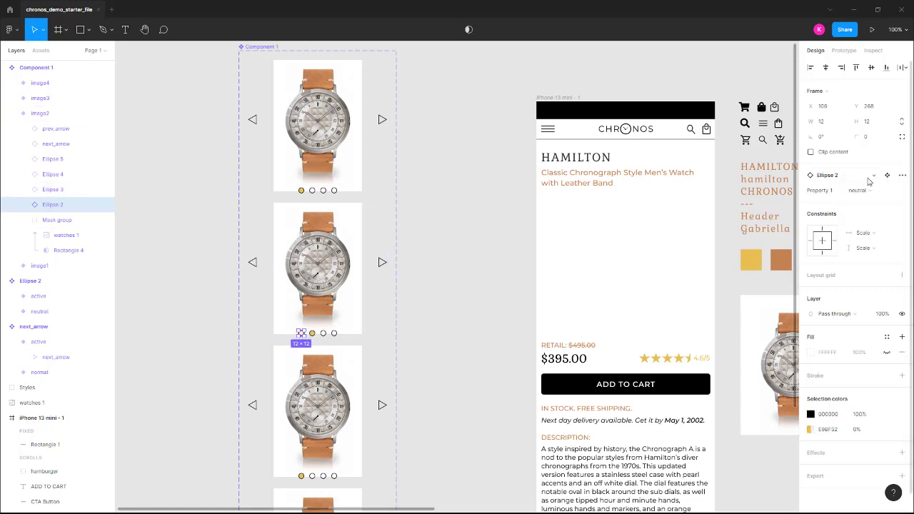
Shift the masked watches image inside the image2 variant left to X -178, centring the black chronograph in the mask
click(332, 247)
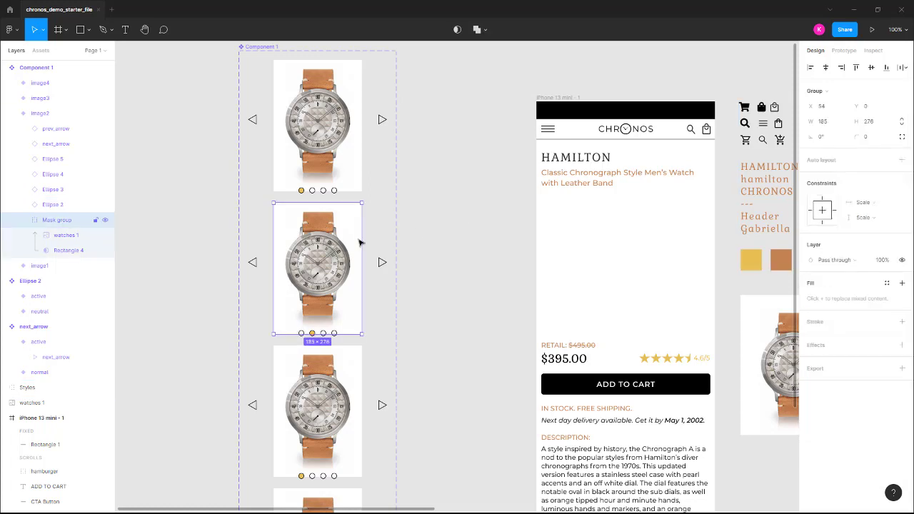
double_click(337, 266)
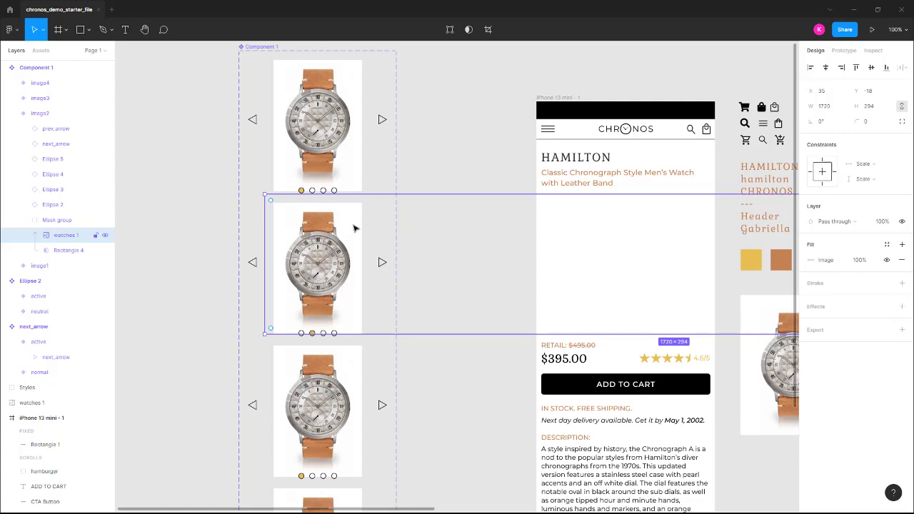
key(shift+Left)
key(shift+Left)
key(shift+Left)
key(shift+Left)
key(shift+Left)
key(shift+Left)
key(shift+Left)
key(shift+Left)
key(shift+Left)
key(shift+Left)
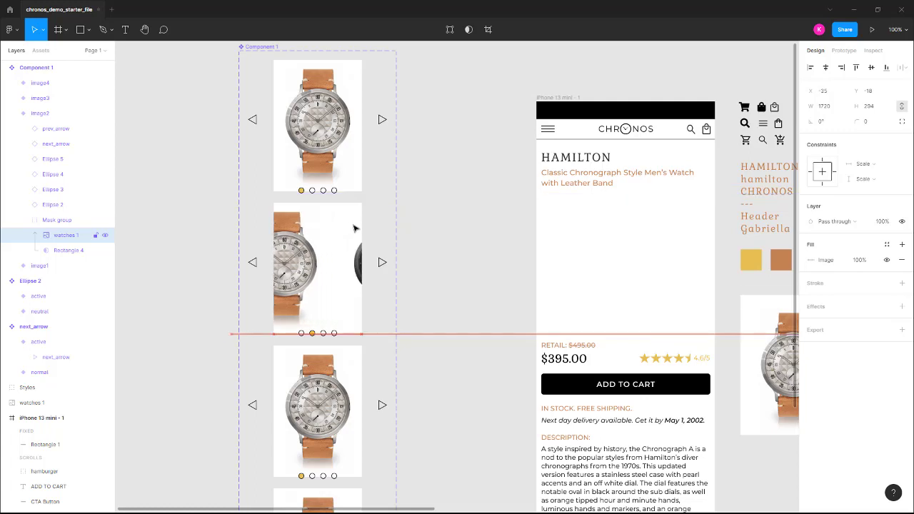
key(shift+Left)
key(shift+Left)
key(shift+Left)
key(shift+Left)
key(shift+Left)
key(shift+Left)
key(shift+Left)
key(shift+Left)
key(shift+Left)
key(shift+Left)
key(shift+Left)
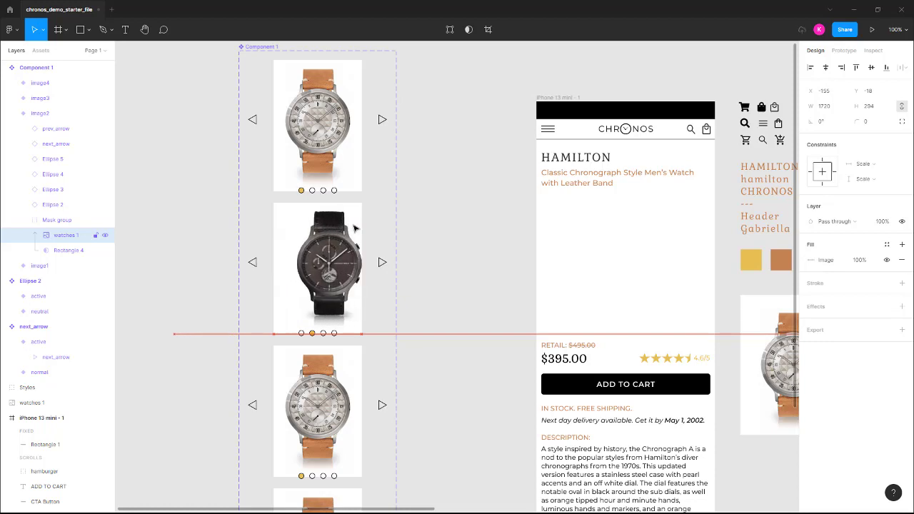
key(Left)
key(Left)
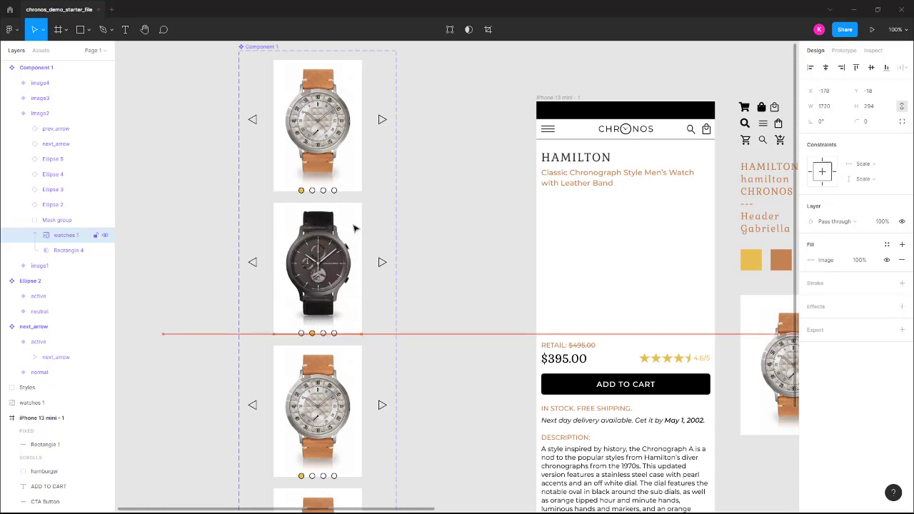
key(Left)
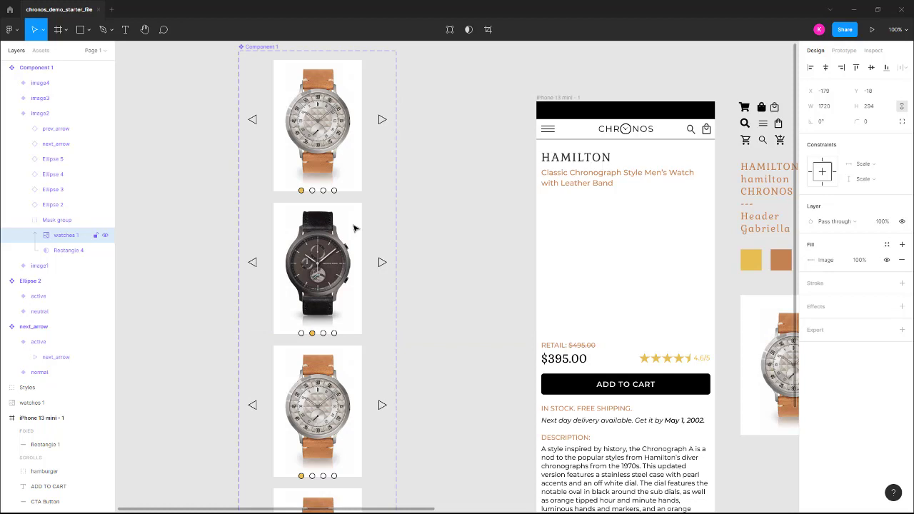
key(Right)
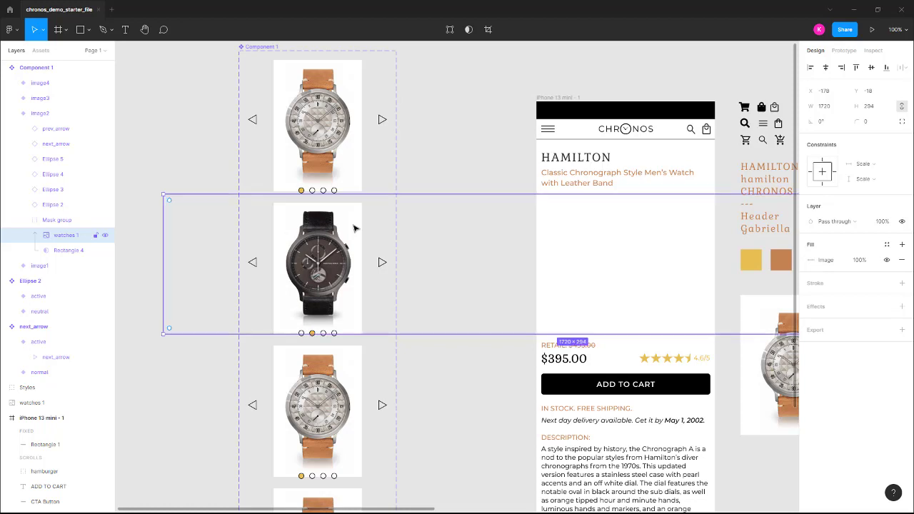
click(494, 126)
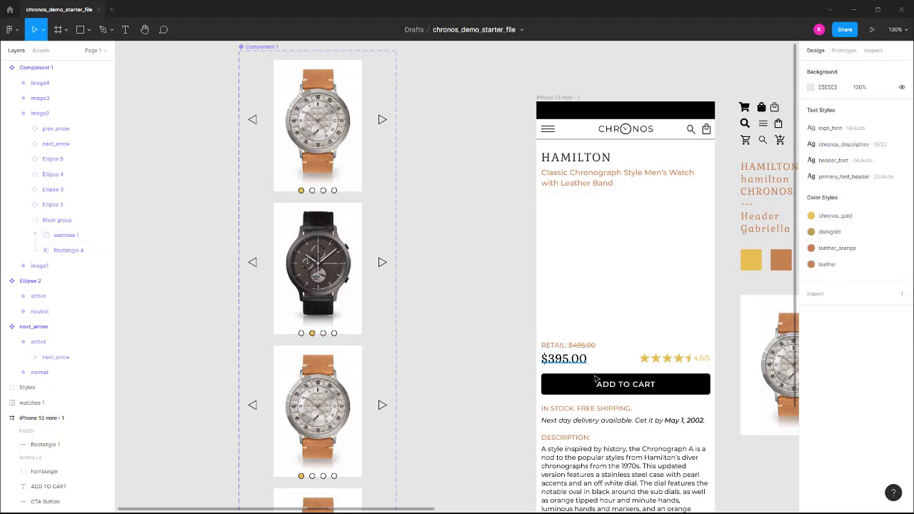
Draw a star about 179 × 179 over the tan-strap watch in the standalone watches image
drag(750, 465, 500, 406)
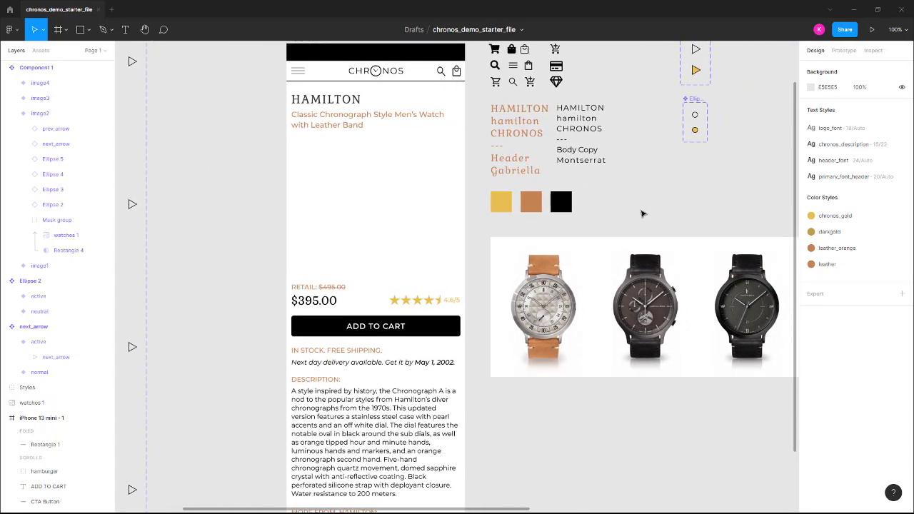
click(678, 328)
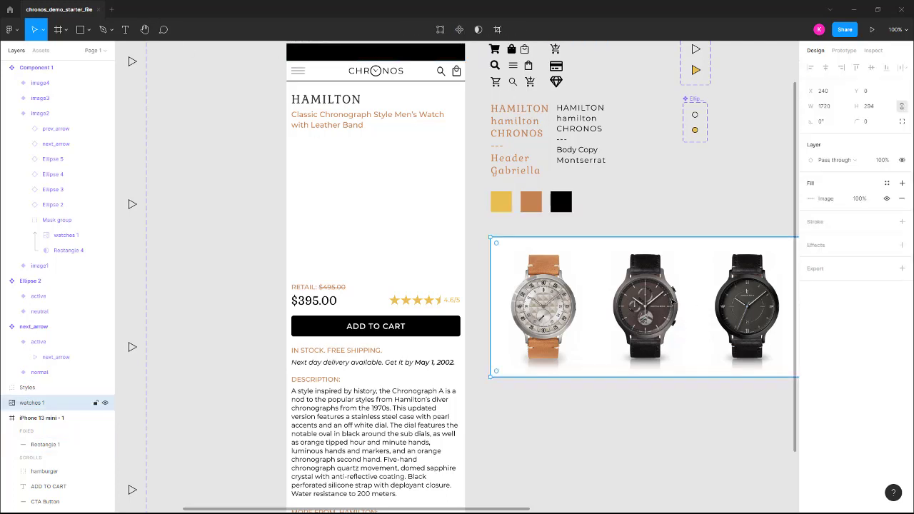
click(88, 30)
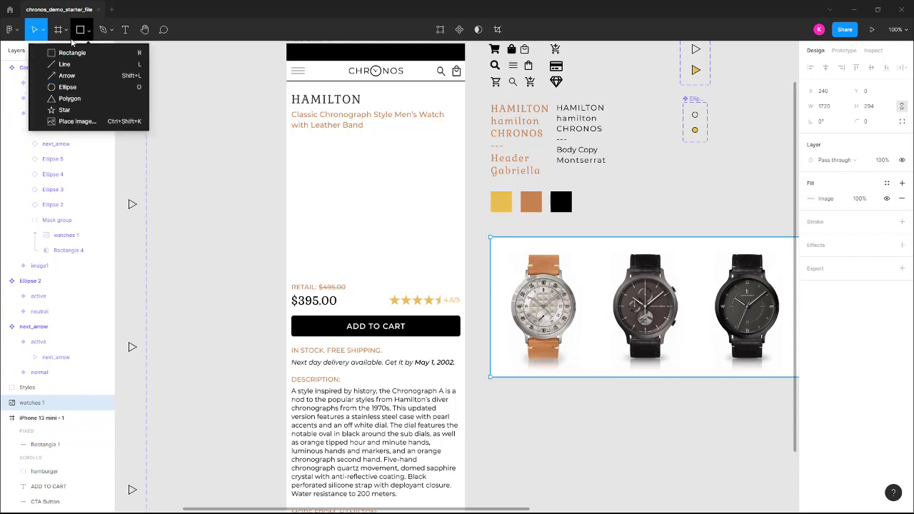
click(60, 110)
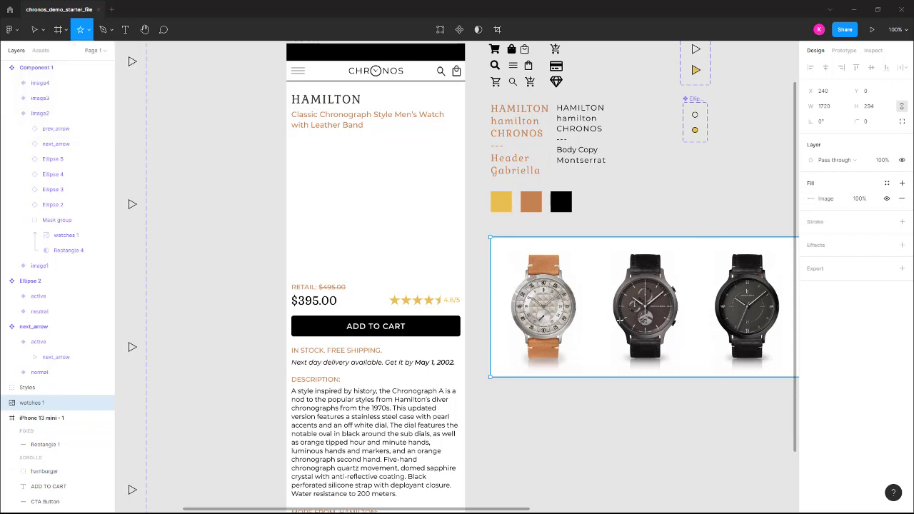
drag(515, 274, 602, 359)
drag(558, 319, 538, 307)
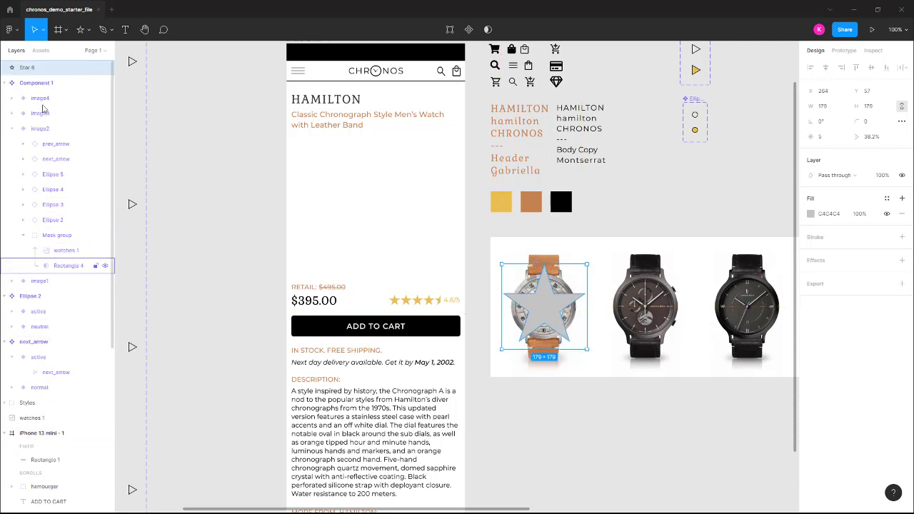
Move the star layer below the standalone watches image and mask the image with it
drag(33, 98, 37, 422)
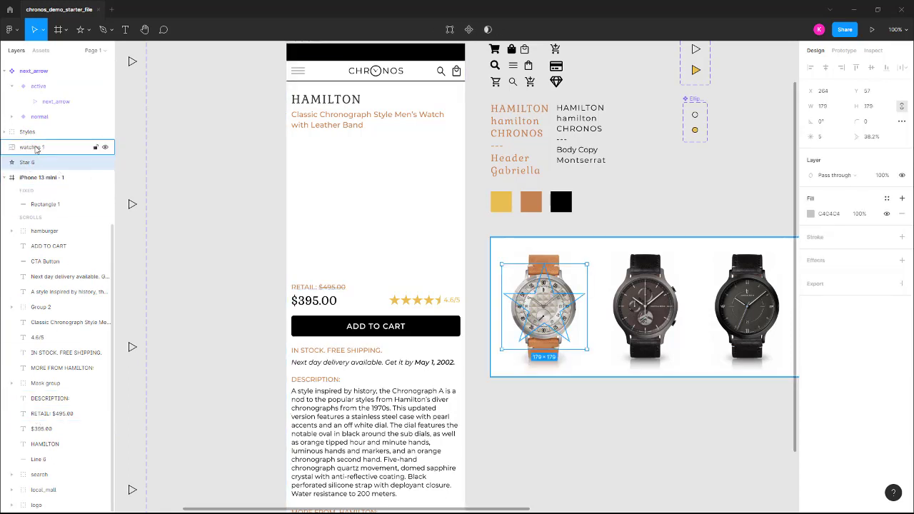
shift+click(32, 148)
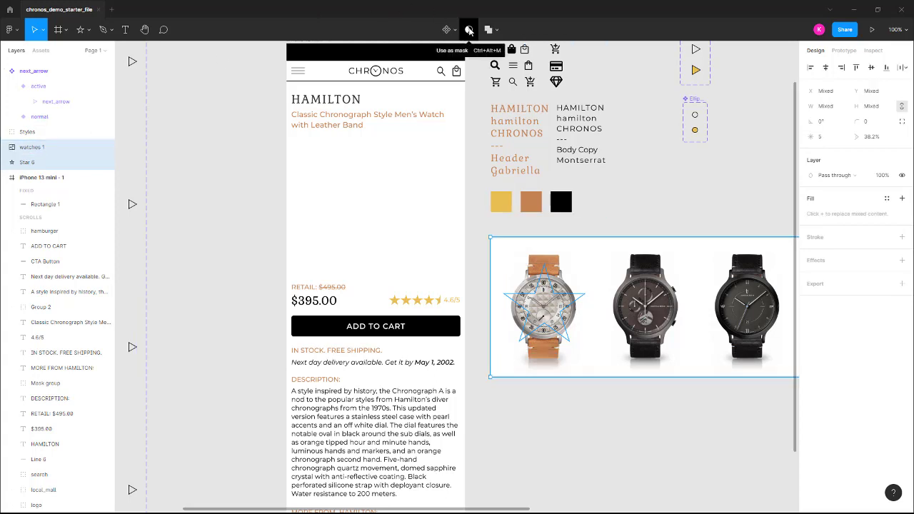
click(468, 30)
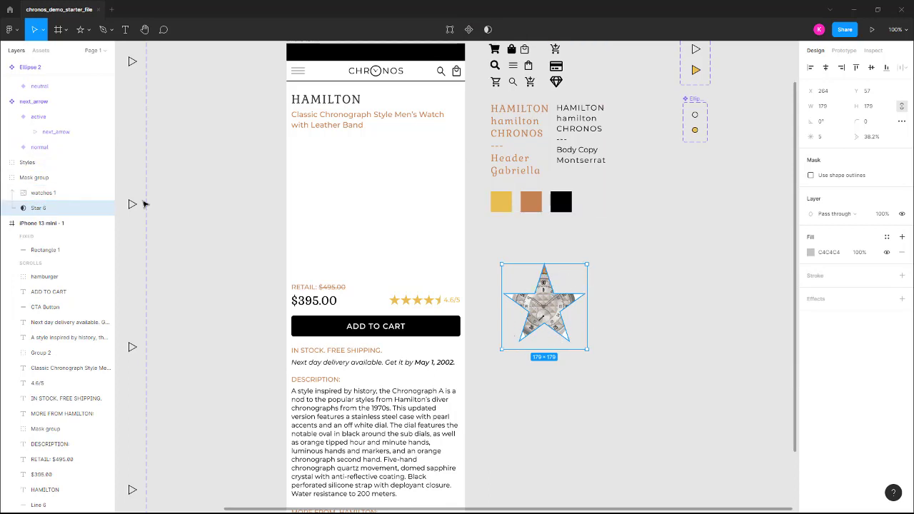
Undo the star mask and delete the star shape from the canvas
key(ctrl+z)
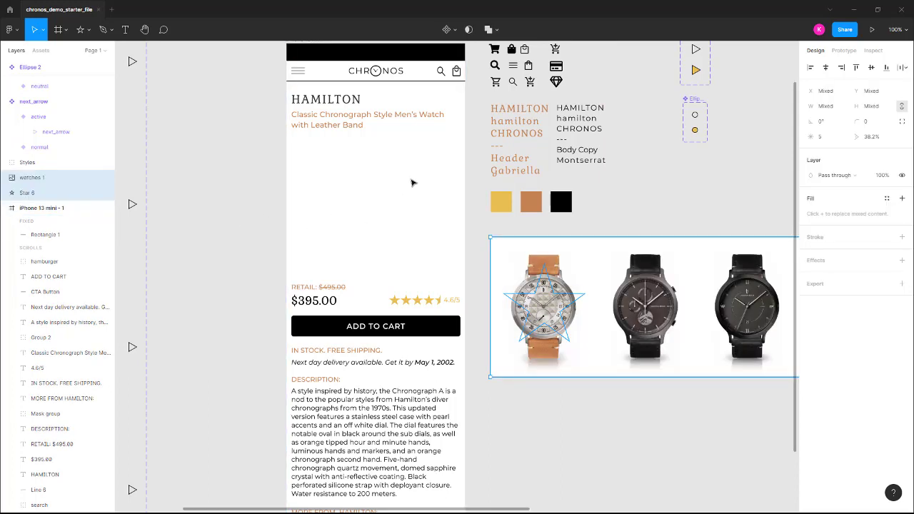
click(43, 194)
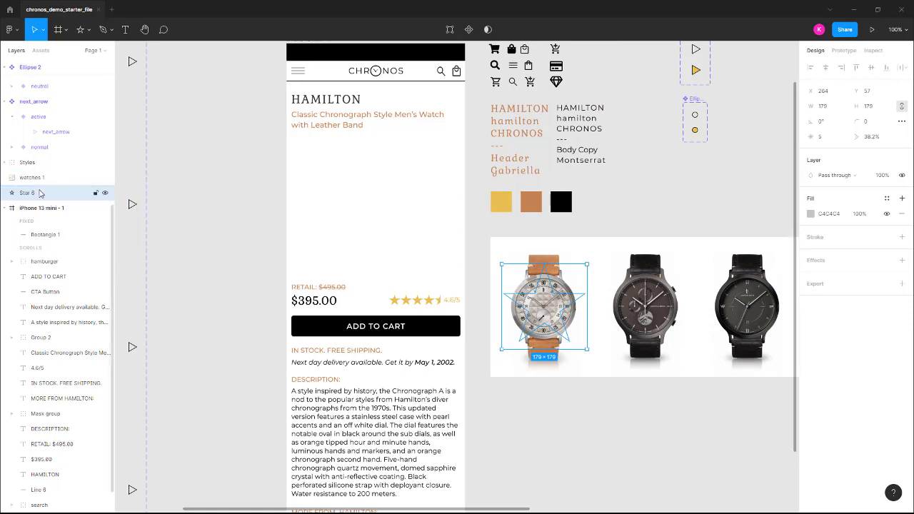
key(Delete)
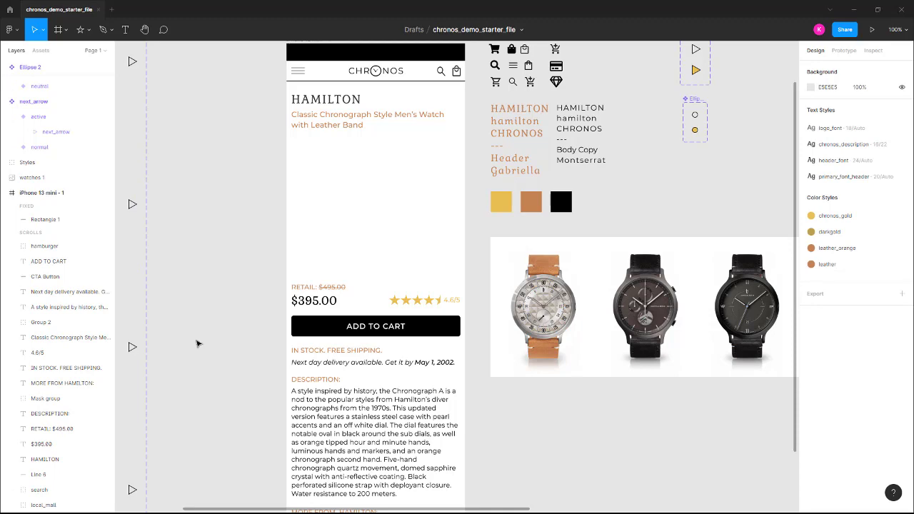
drag(176, 350, 398, 314)
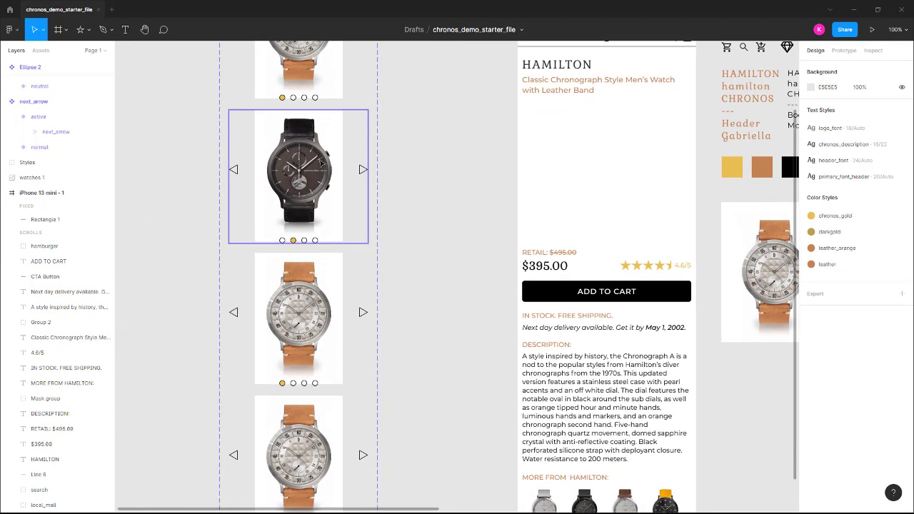
Shift the masked watches image inside the image3 variant left to X -393, centring the plain black watch in the mask
scroll(357, 184, up, 1)
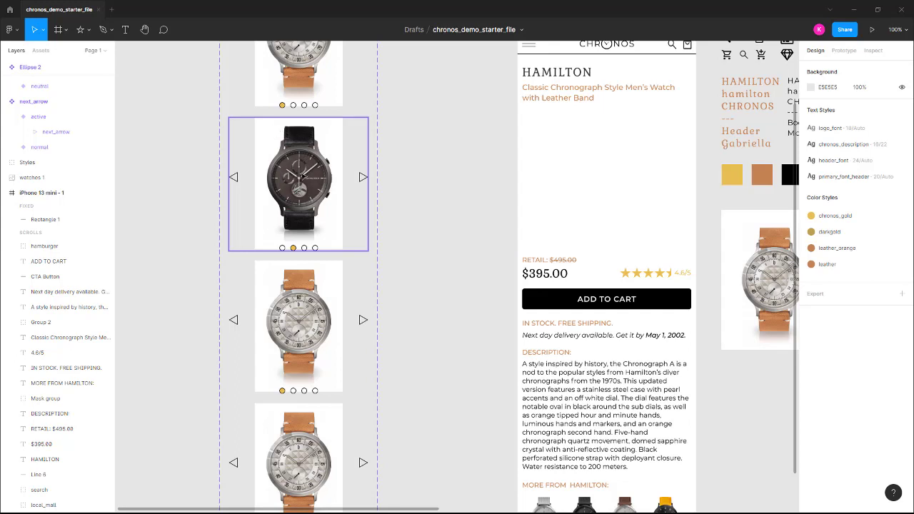
click(310, 311)
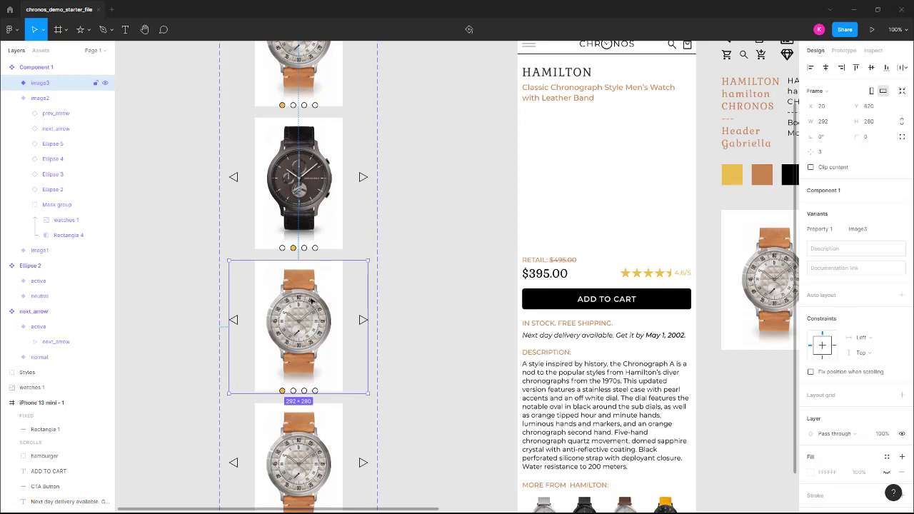
scroll(313, 301, down, 1)
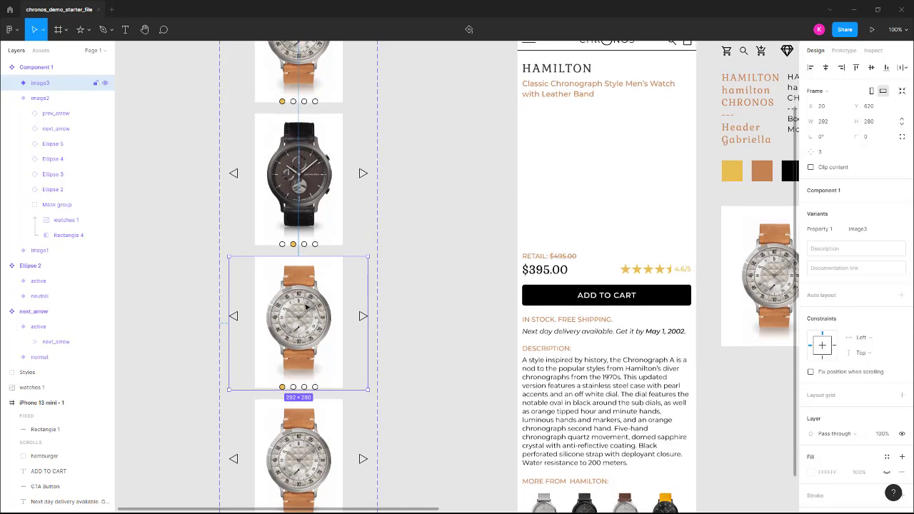
double_click(306, 306)
double_click(307, 306)
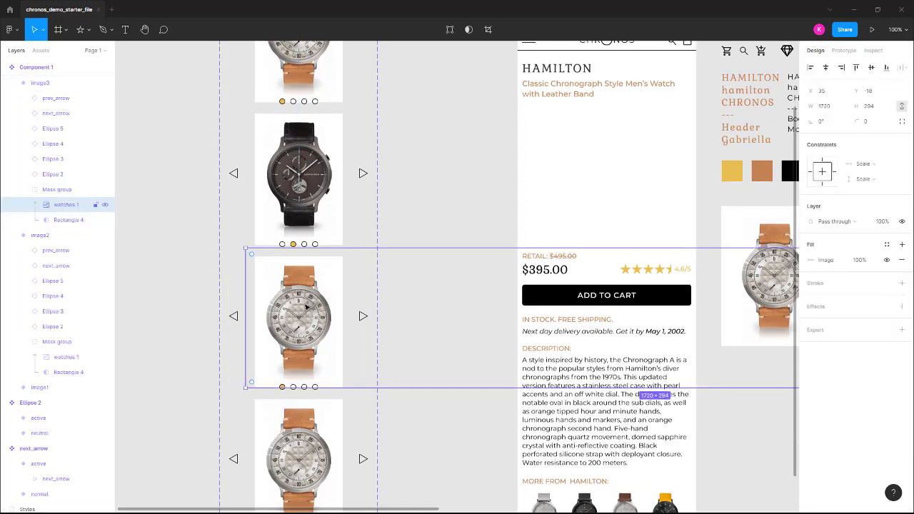
key(shift+Left)
key(shift+Left)
key(shift+Left)
key(shift+Left)
key(shift+Left)
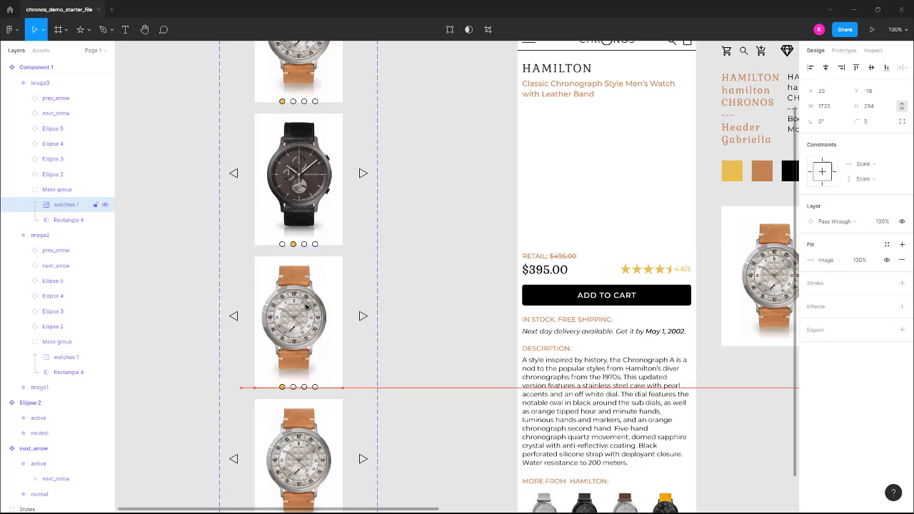
key(shift+Left)
key(shift+Left)
key(shift+Left)
key(shift+Left)
key(shift+Left)
key(shift+Left)
key(shift+Left)
key(shift+Left)
key(shift+Left)
key(shift+Left)
key(shift+Left)
key(shift+Left)
key(shift+Left)
key(shift+Left)
key(shift+Left)
key(shift+Left)
key(shift+Left)
key(shift+Left)
key(shift+Left)
key(shift+Left)
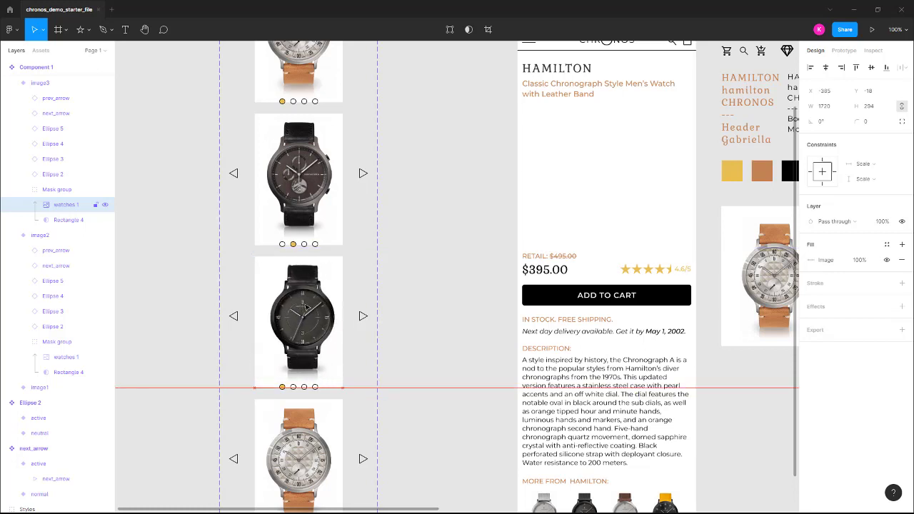
key(Left)
key(Left)
key(Left)
key(Left)
key(Left)
key(Left)
key(Left)
key(Left)
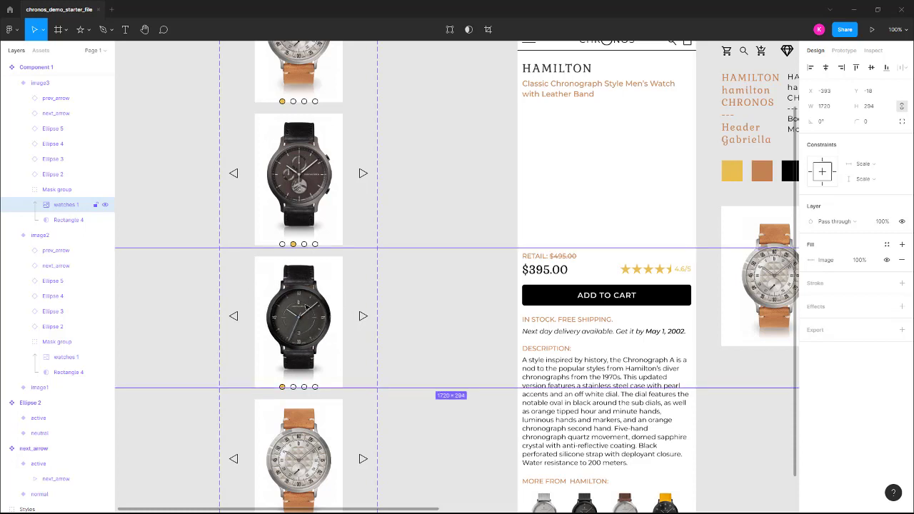
In the image3 variant, set the third pagination dot to active and the first dot to neutral
scroll(318, 293, down, 1)
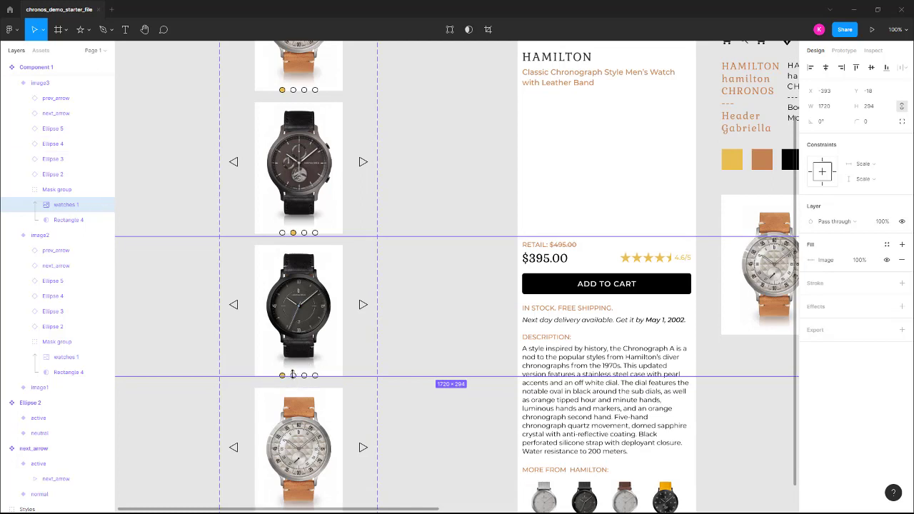
click(300, 385)
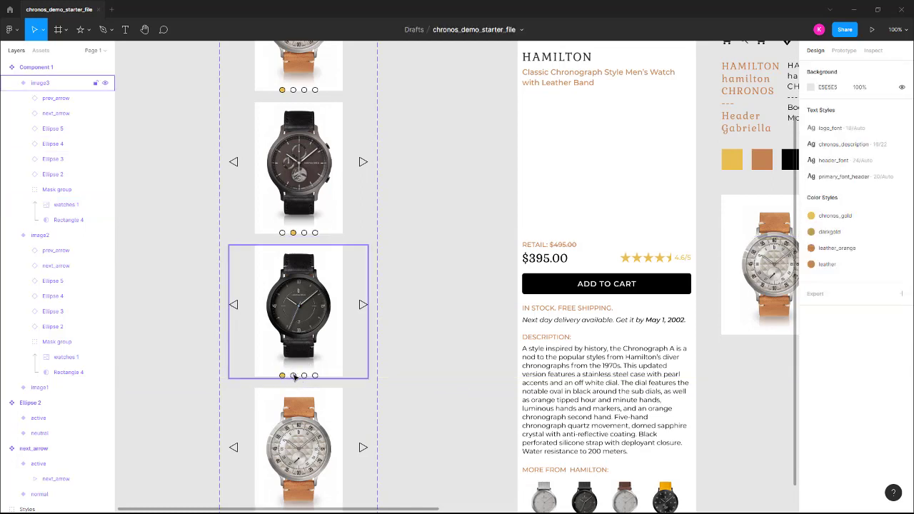
double_click(293, 376)
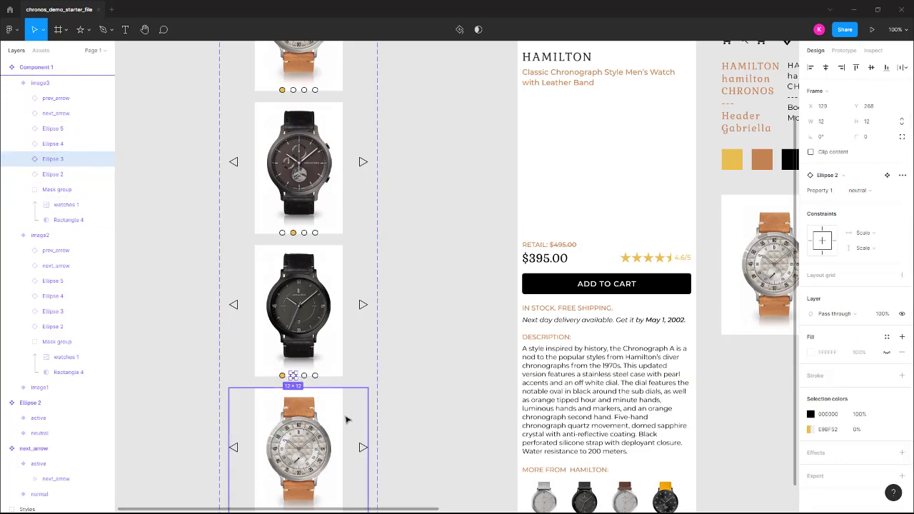
click(304, 375)
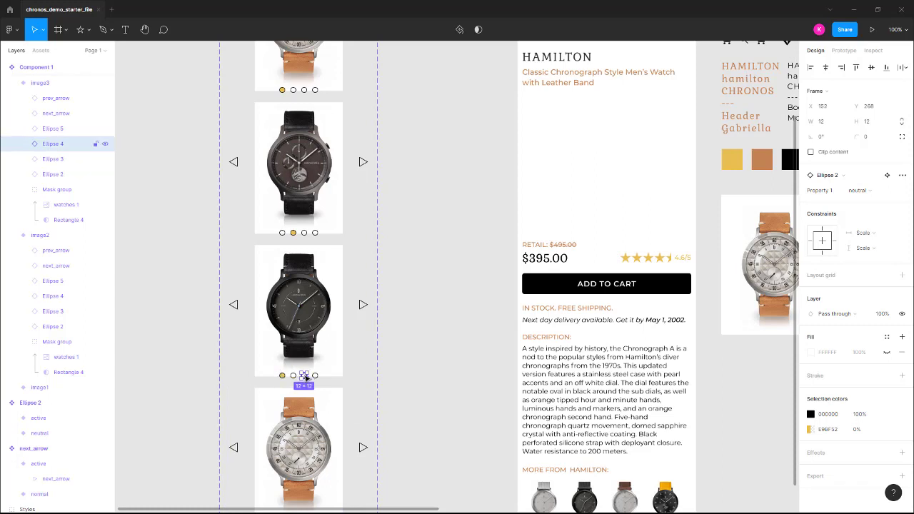
click(873, 191)
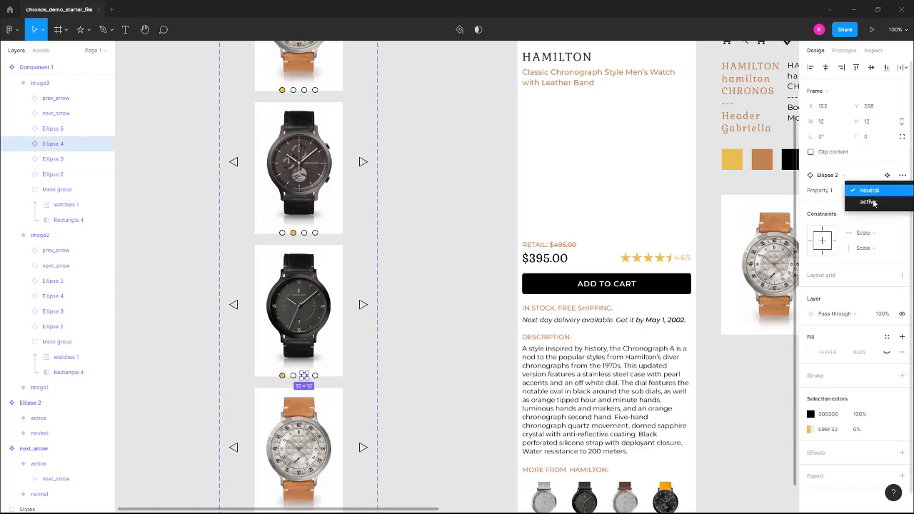
click(875, 204)
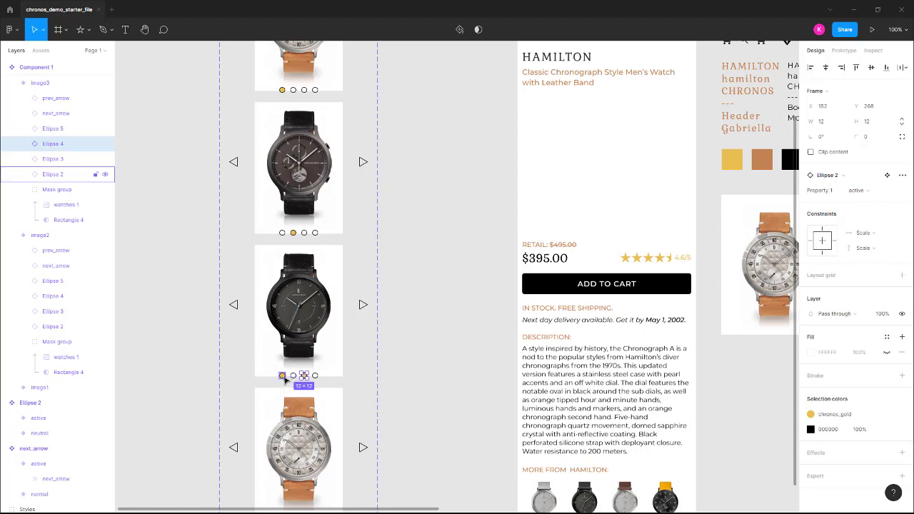
click(282, 375)
click(864, 191)
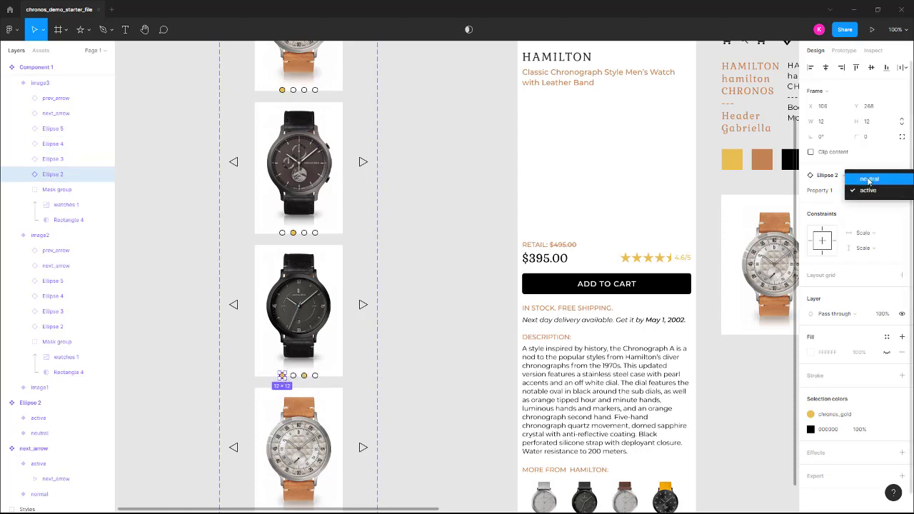
click(868, 180)
Shift the masked watches image inside the image4 variant left to X -604, centring the silver mesh-strap watch in the mask
scroll(325, 389, down, 3)
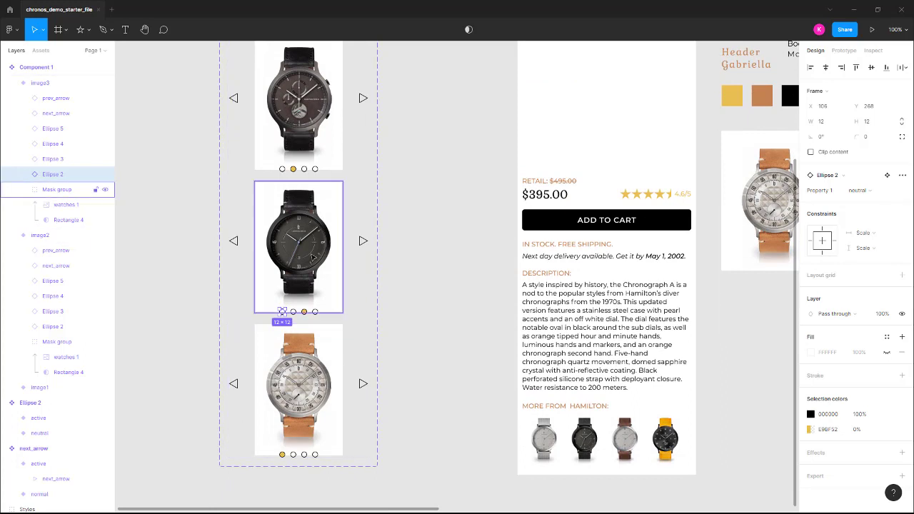
click(299, 372)
double_click(298, 371)
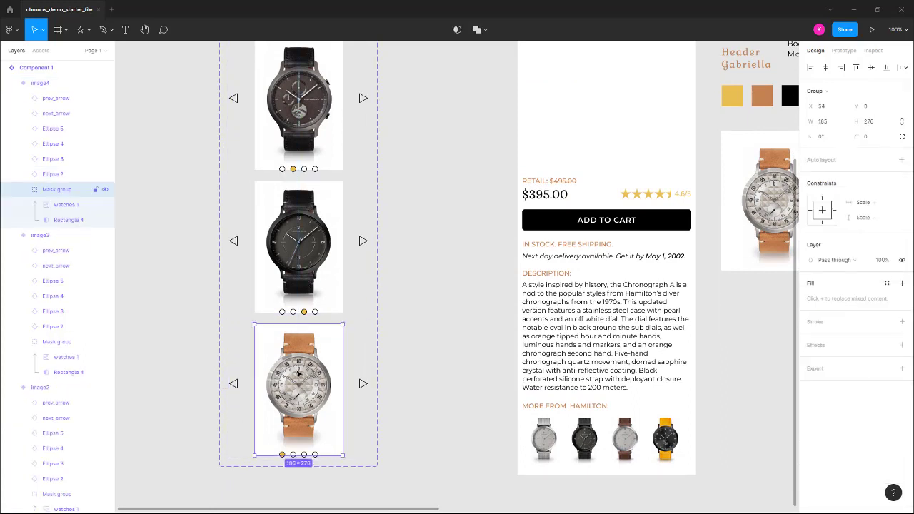
double_click(300, 378)
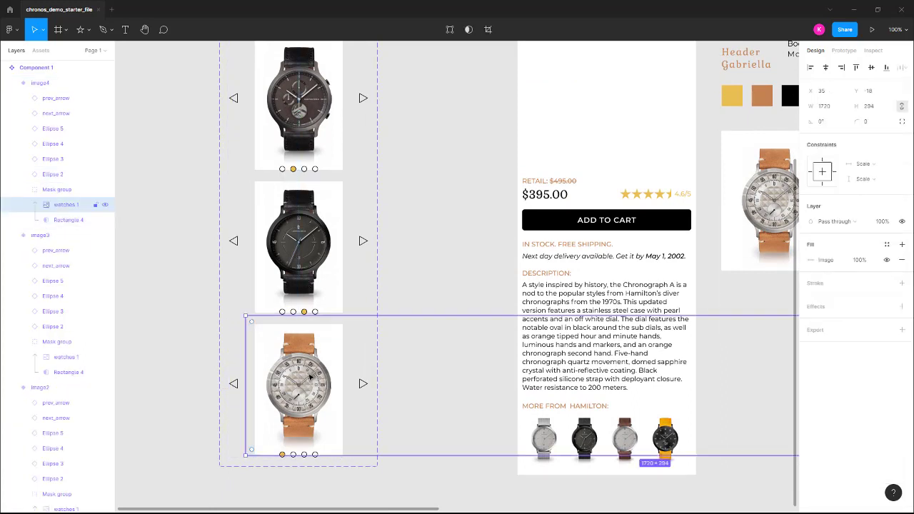
key(shift+Left)
key(shift+Left)
key(shift+Left)
key(shift+Left)
key(shift+Left)
key(shift+Left)
key(shift+Left)
key(shift+Left)
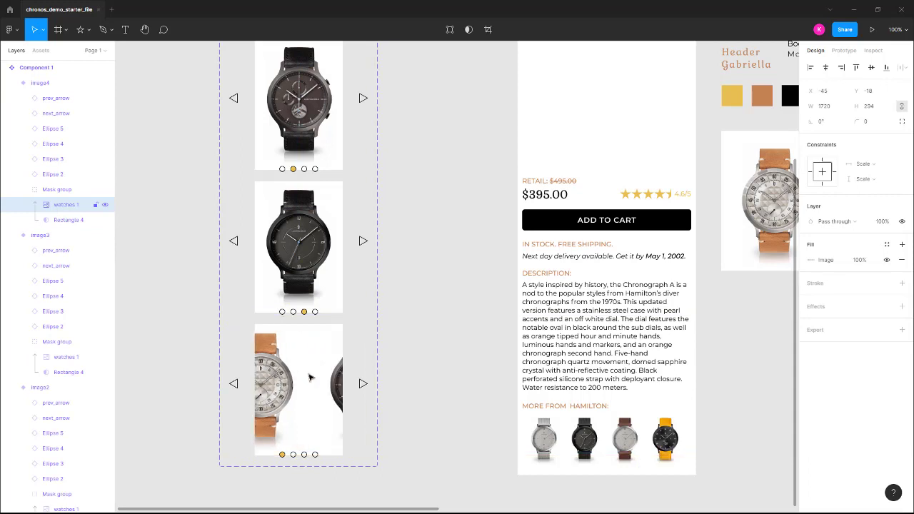
key(shift+Left)
key(shift+Left)
key(shift+Left)
key(shift+Left)
key(shift+Left)
key(shift+Left)
key(shift+Left)
key(shift+Left)
key(shift+Left)
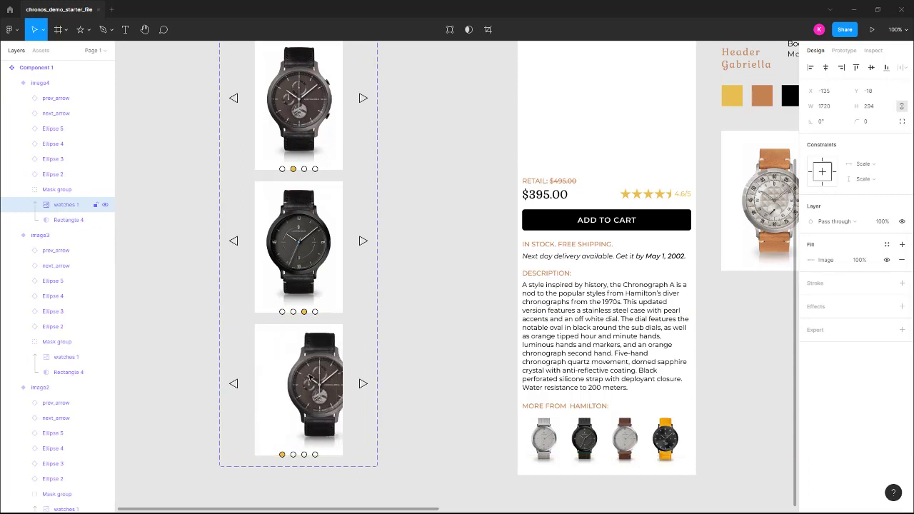
key(shift+Left)
key(shift+Left)
key(shift+Left)
key(shift+Left)
key(shift+Left)
key(shift+Left)
key(shift+Left)
key(shift+Left)
key(shift+Left)
key(shift+Left)
key(shift+Left)
key(shift+Left)
key(shift+Left)
key(shift+Left)
key(shift+Left)
key(shift+Left)
key(shift+Left)
key(shift+Left)
key(shift+Left)
key(shift+Left)
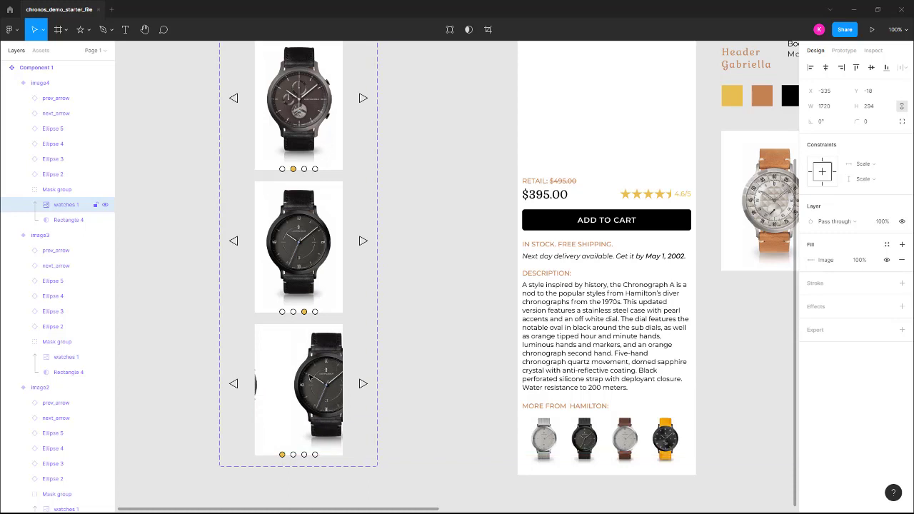
key(shift+Left)
key(shift+Left)
key(shift+Left)
key(shift+Left)
key(shift+Left)
key(shift+Left)
key(shift+Left)
key(shift+Left)
key(shift+Left)
key(shift+Left)
key(shift+Left)
key(shift+Left)
key(shift+Left)
key(shift+Left)
key(shift+Left)
key(shift+Left)
key(shift+Left)
key(shift+Left)
key(shift+Left)
key(shift+Left)
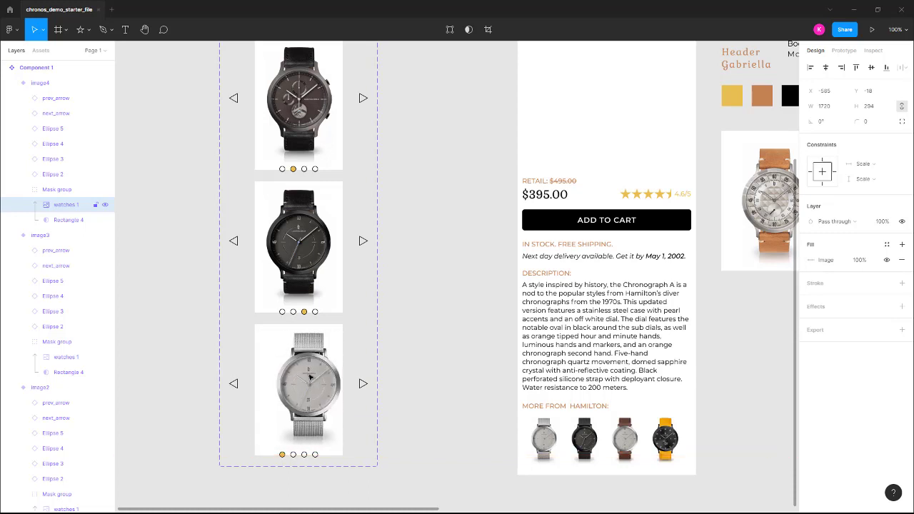
key(shift+Left)
key(shift+Left)
key(Right)
key(Right)
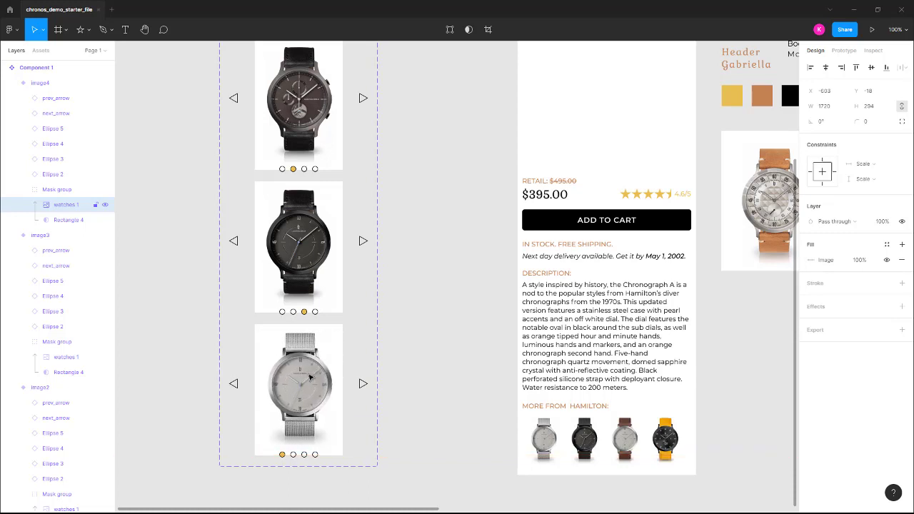
key(Right)
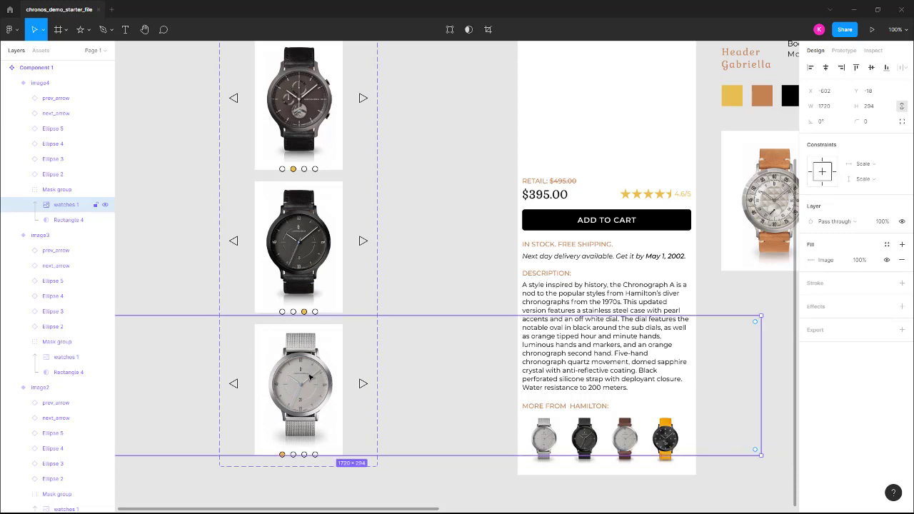
key(Left)
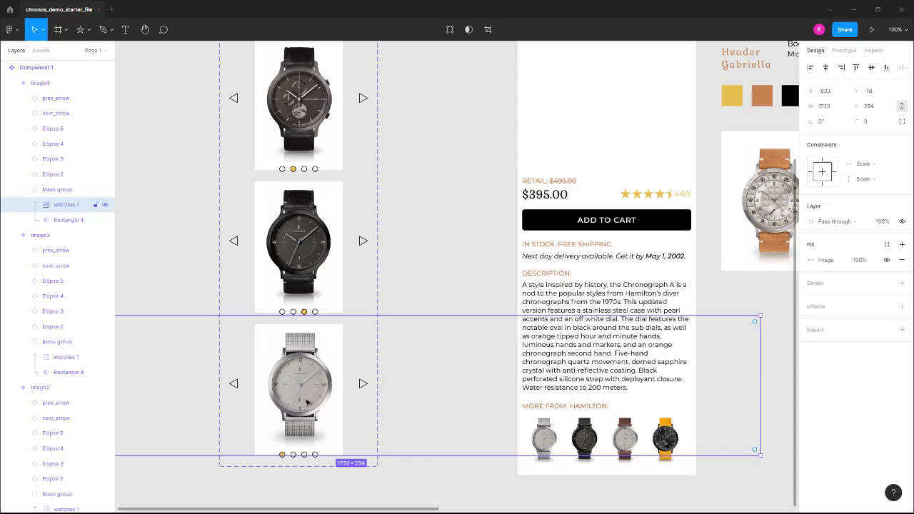
key(Left)
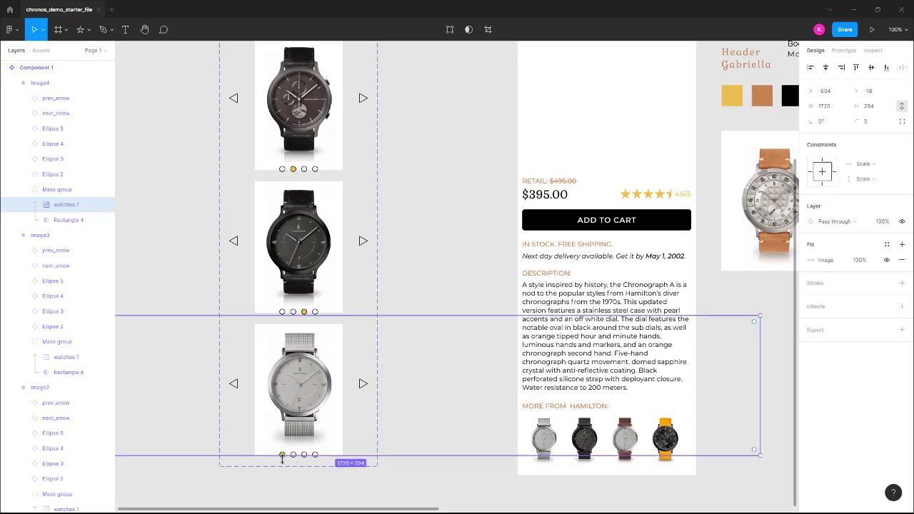
In the image4 variant, set the first pagination dot to neutral and the fourth dot to active
click(284, 462)
click(283, 457)
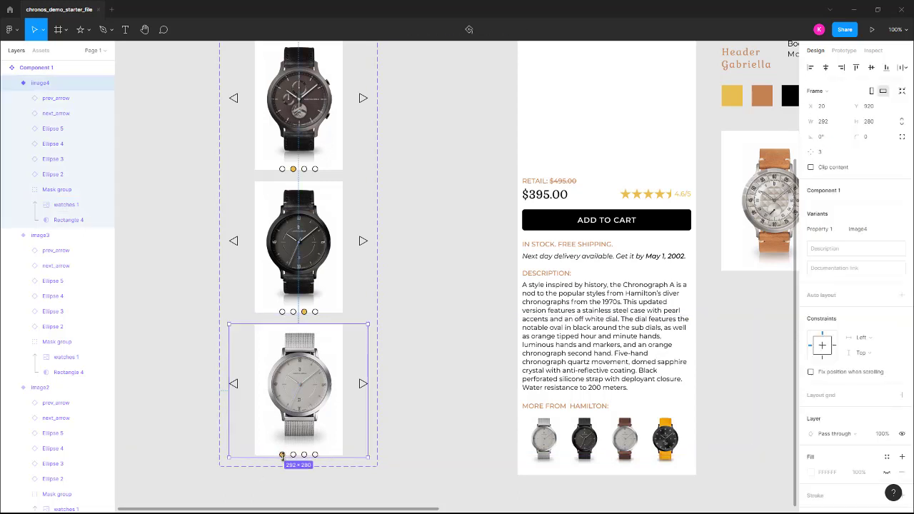
double_click(283, 455)
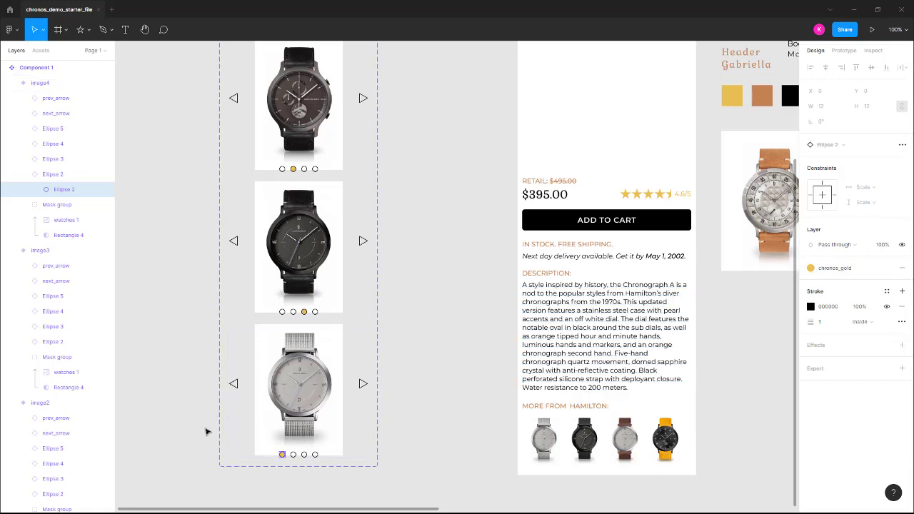
click(274, 453)
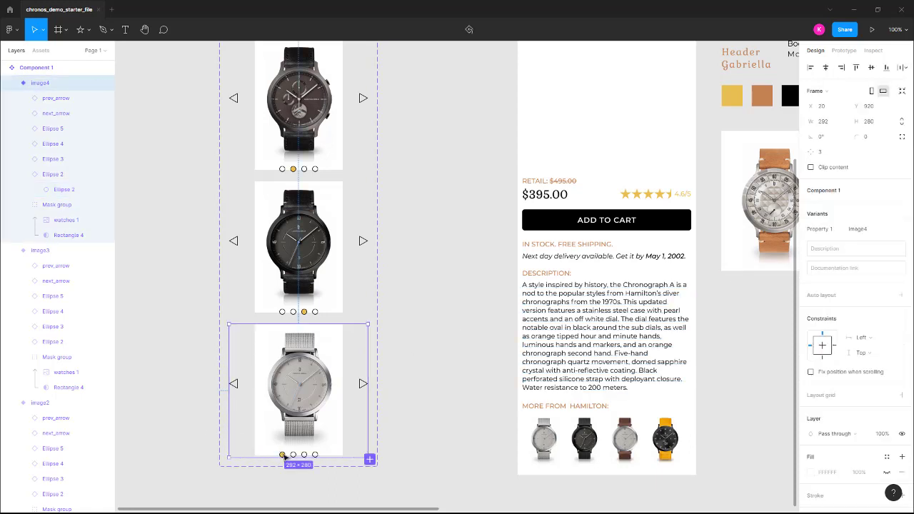
double_click(283, 455)
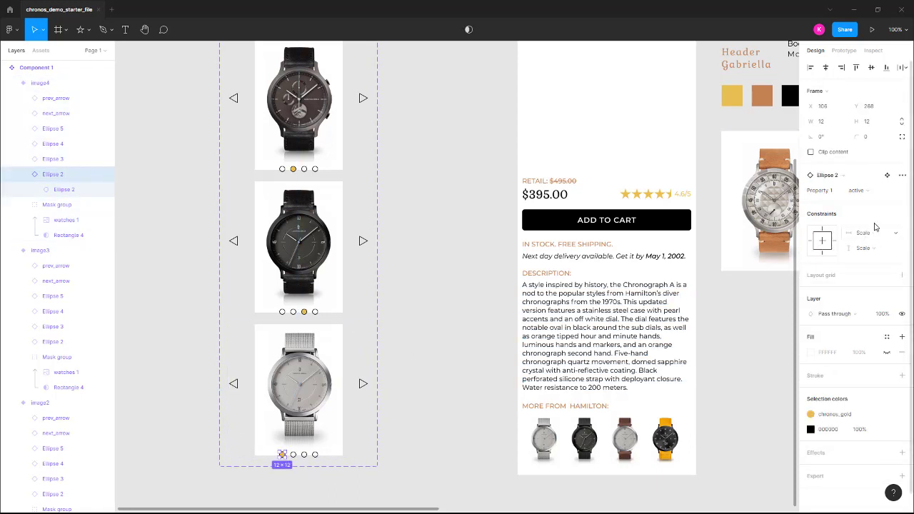
click(873, 192)
click(867, 178)
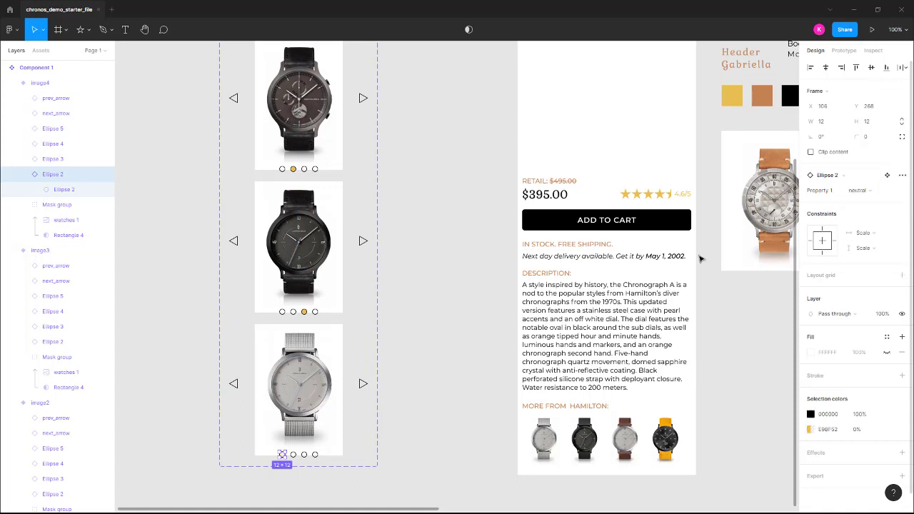
click(316, 454)
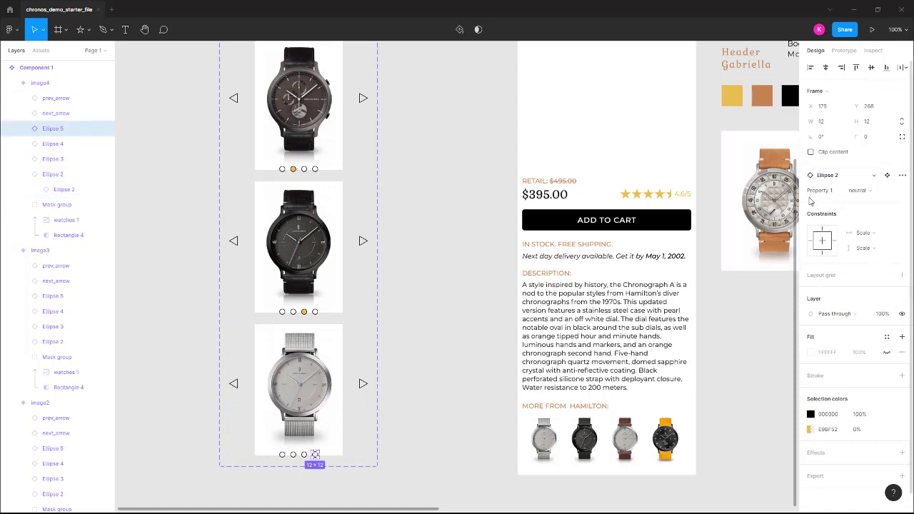
click(866, 191)
click(868, 202)
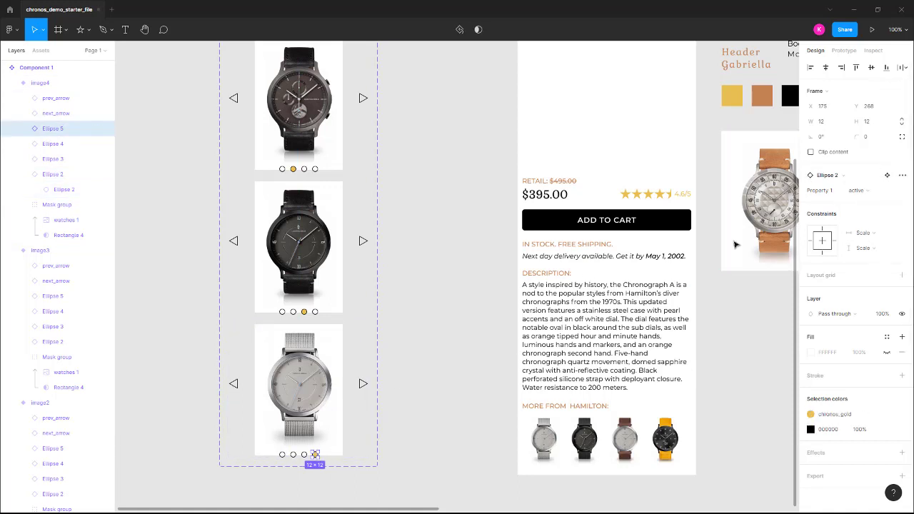
scroll(407, 311, up, 5)
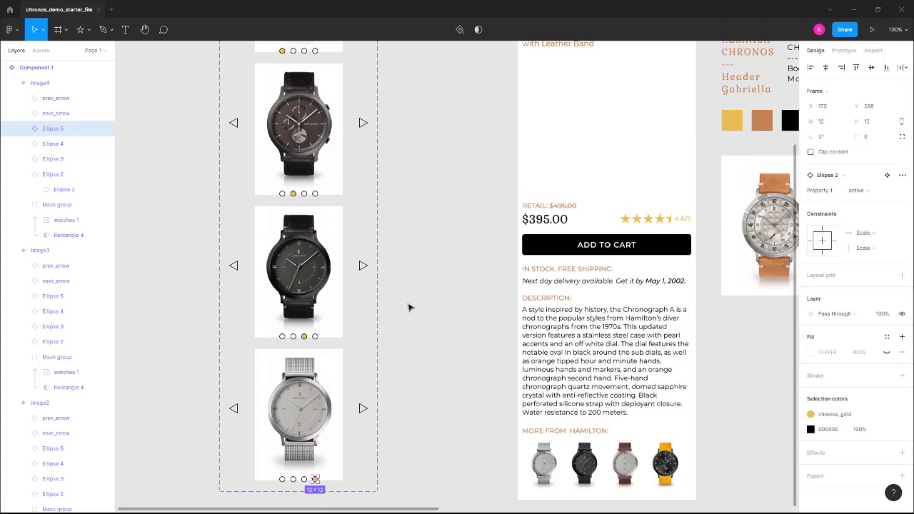
scroll(411, 307, down, 5)
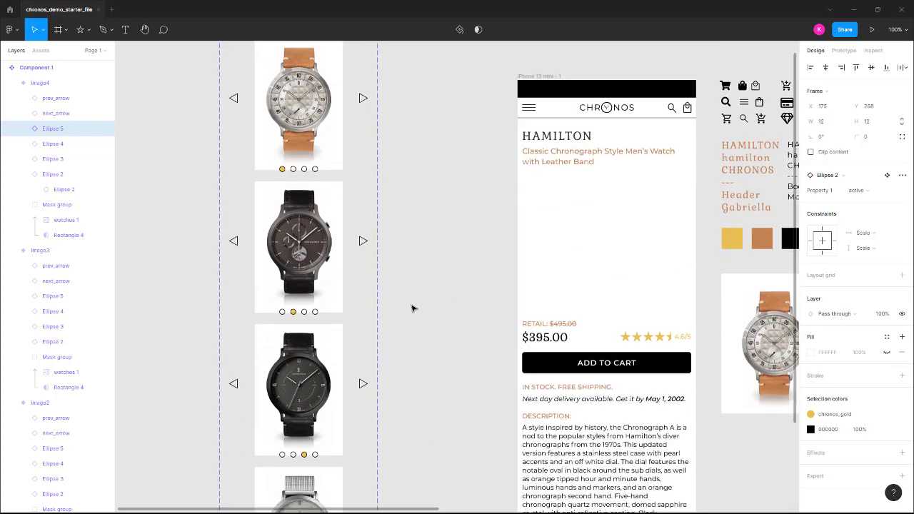
scroll(411, 311, up, 4)
scroll(411, 315, up, 1)
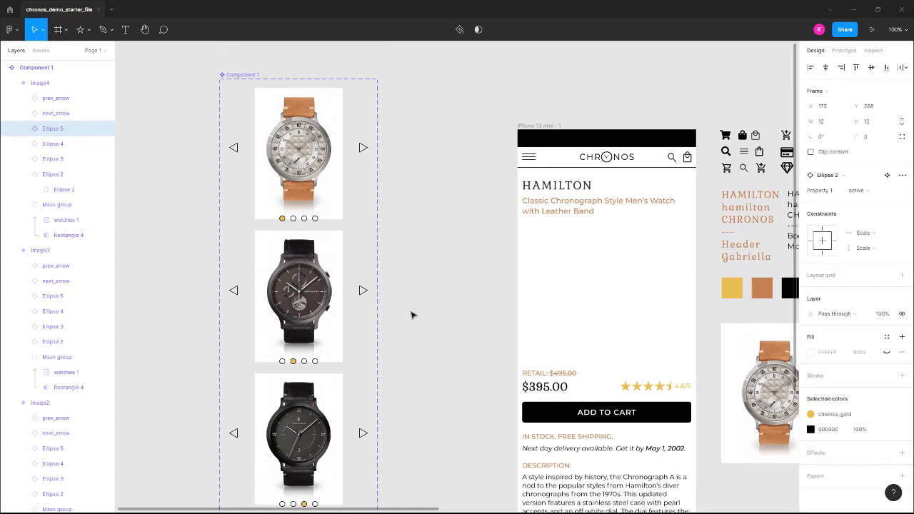
Rename the watch carousel component set as slideshow
click(245, 76)
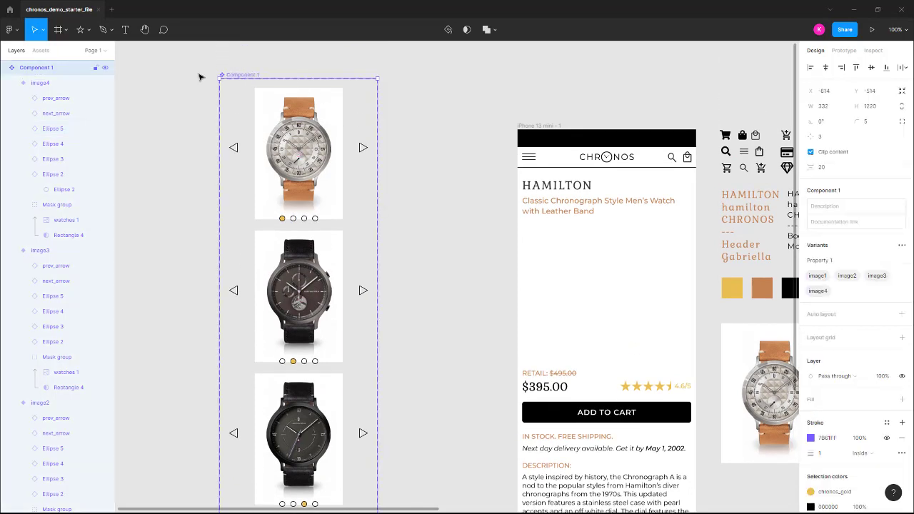
double_click(39, 68)
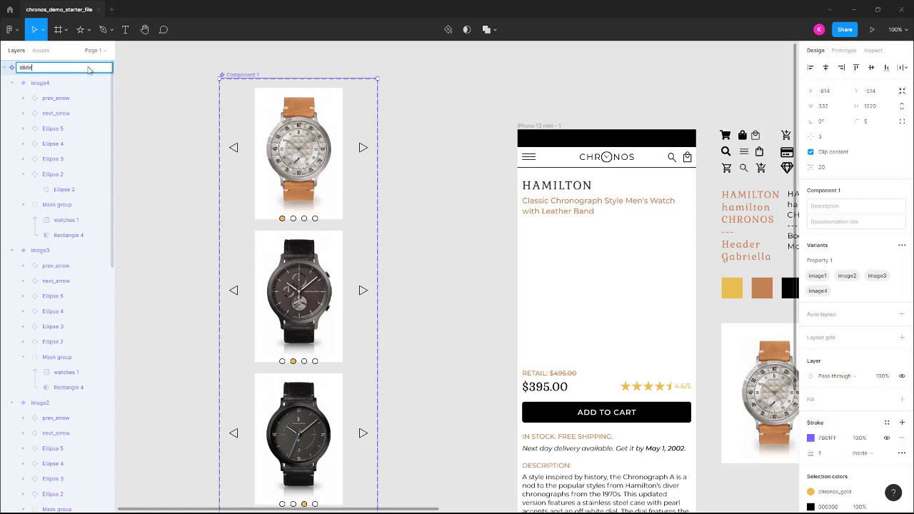
key(Return)
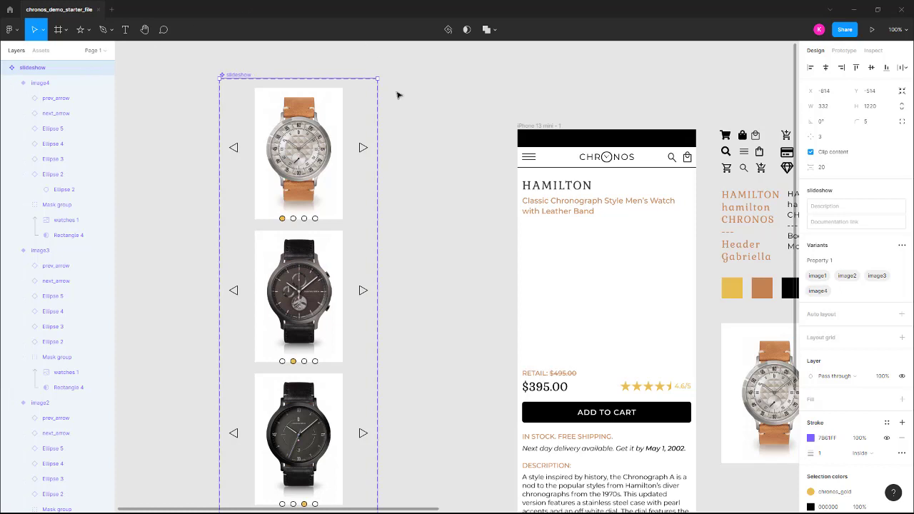
Link the next arrow in the image1 variant to image2 with an On tap, Change to interaction using Smart animate
scroll(423, 144, down, 2)
scroll(423, 144, down, 2)
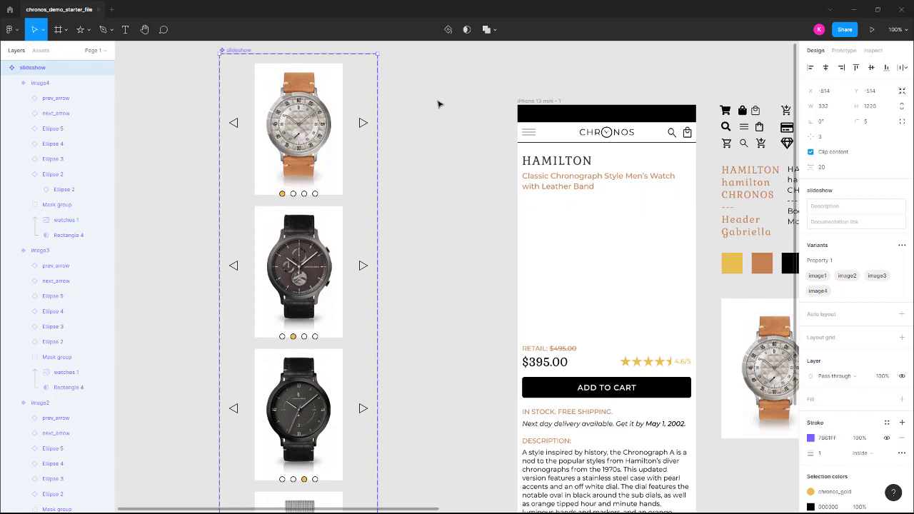
click(847, 50)
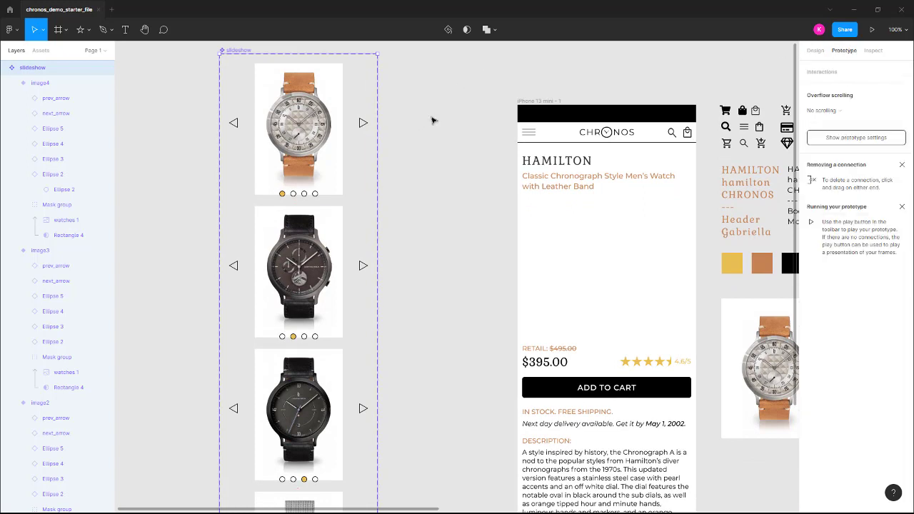
click(365, 125)
click(365, 125)
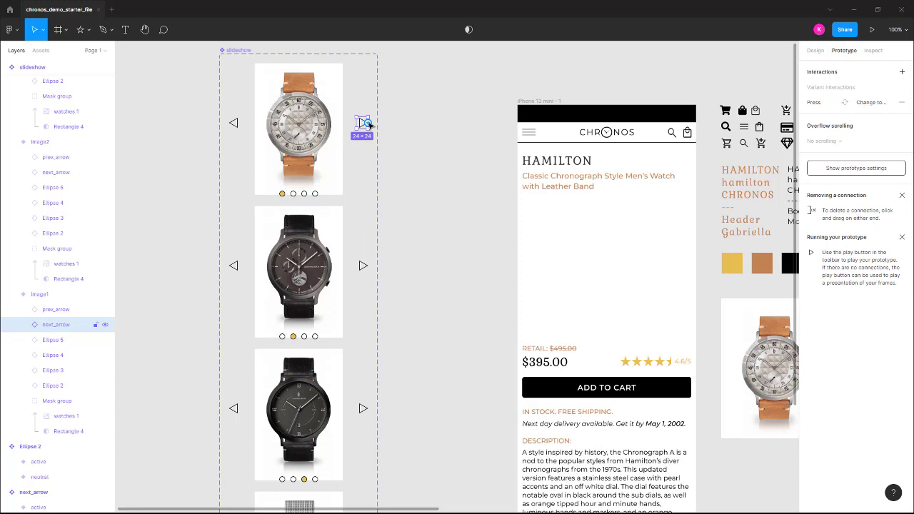
drag(369, 125, 311, 209)
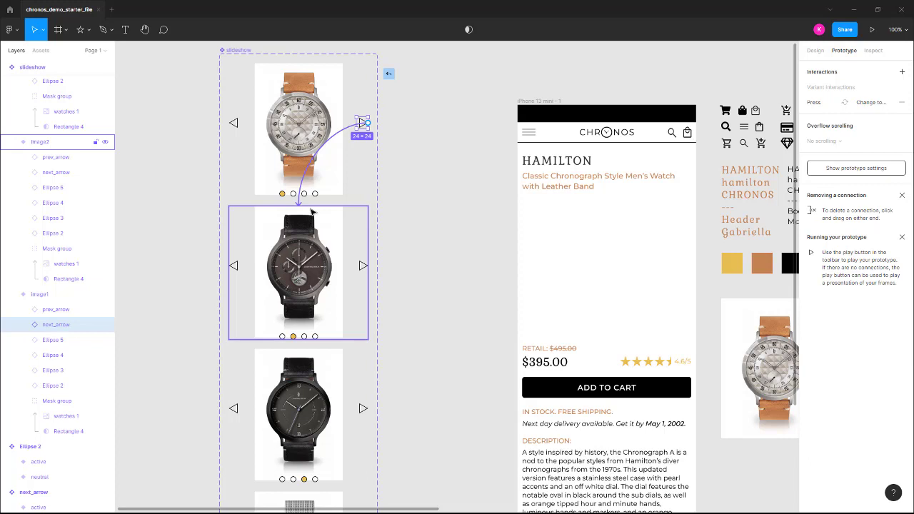
drag(311, 211, 312, 210)
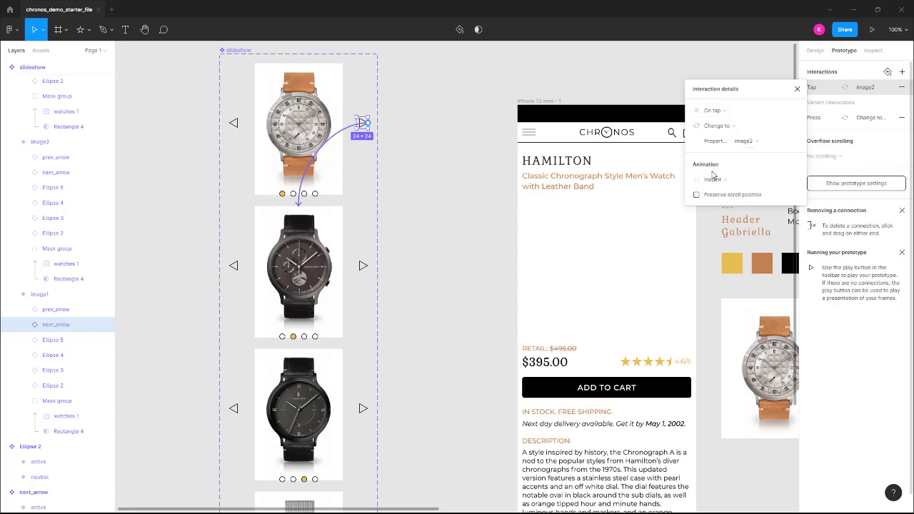
click(720, 179)
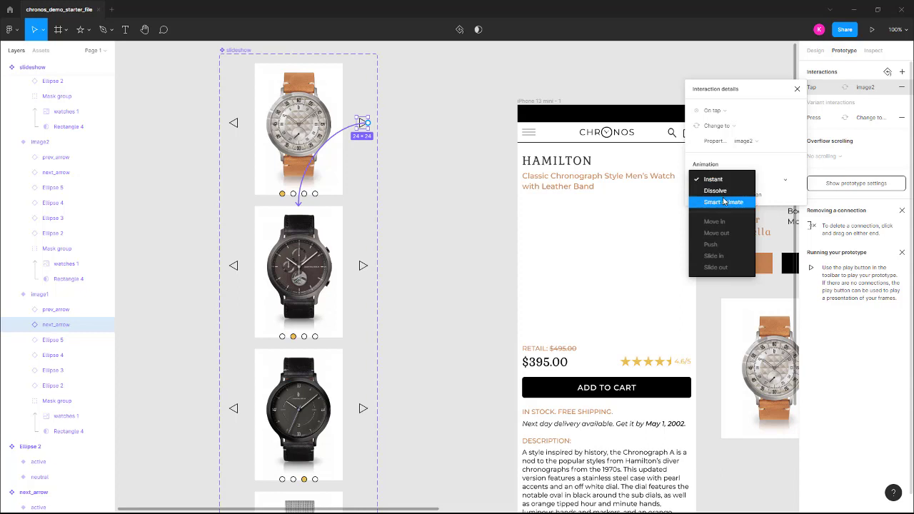
click(725, 203)
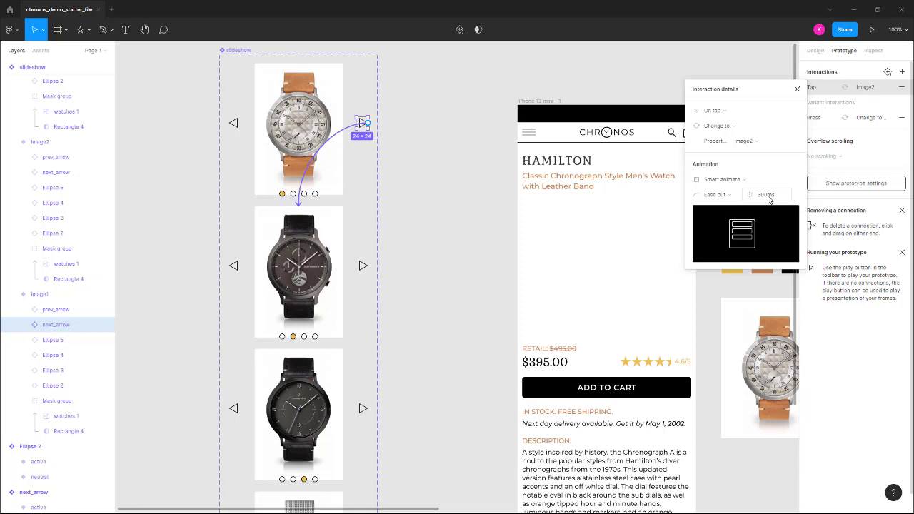
click(406, 173)
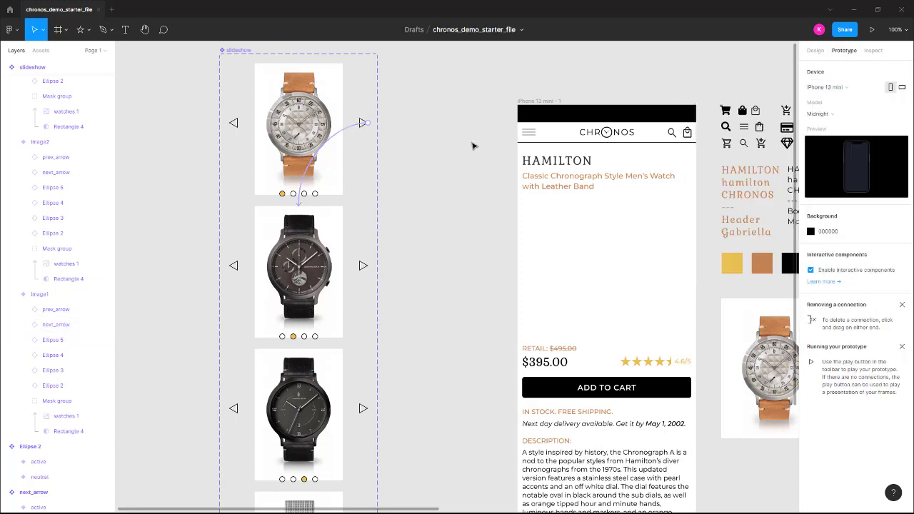
Place an instance of the slideshow component in the iPhone 13 mini frame, between the subtitle and the retail price, at about X 40, Y 199
click(43, 53)
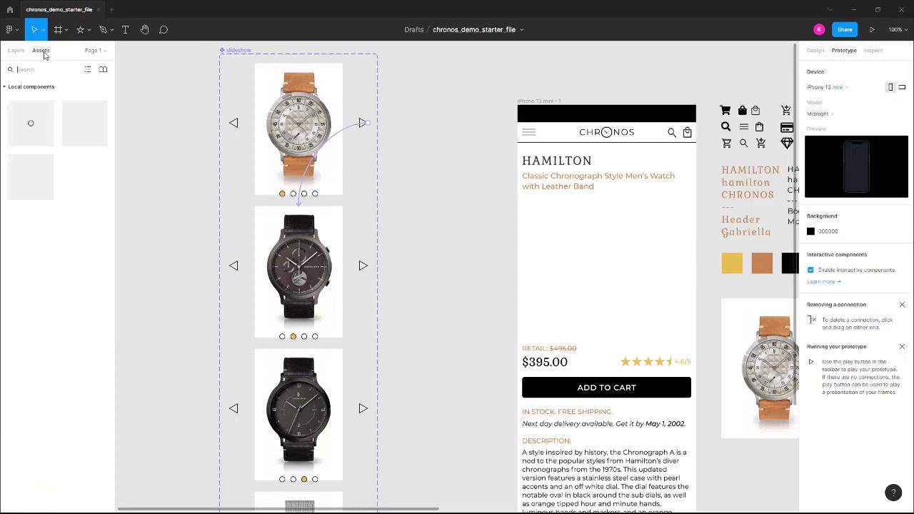
click(815, 52)
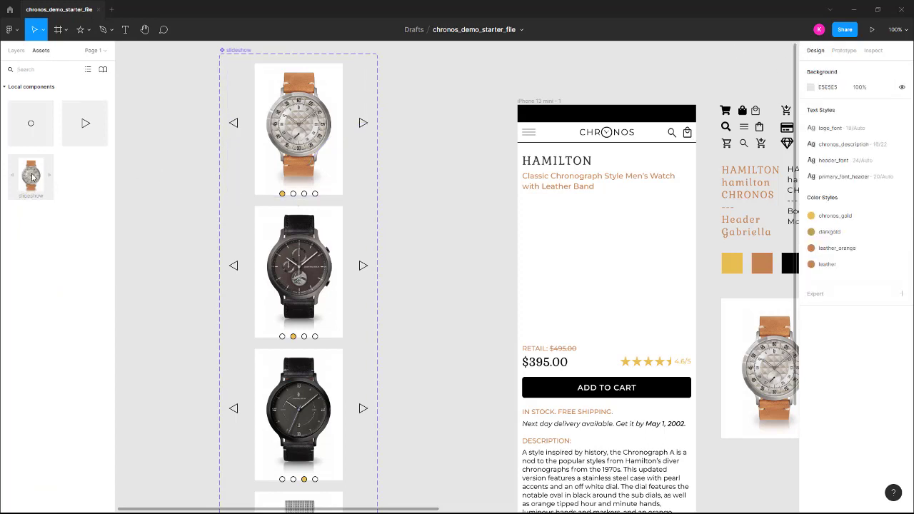
drag(31, 178, 612, 265)
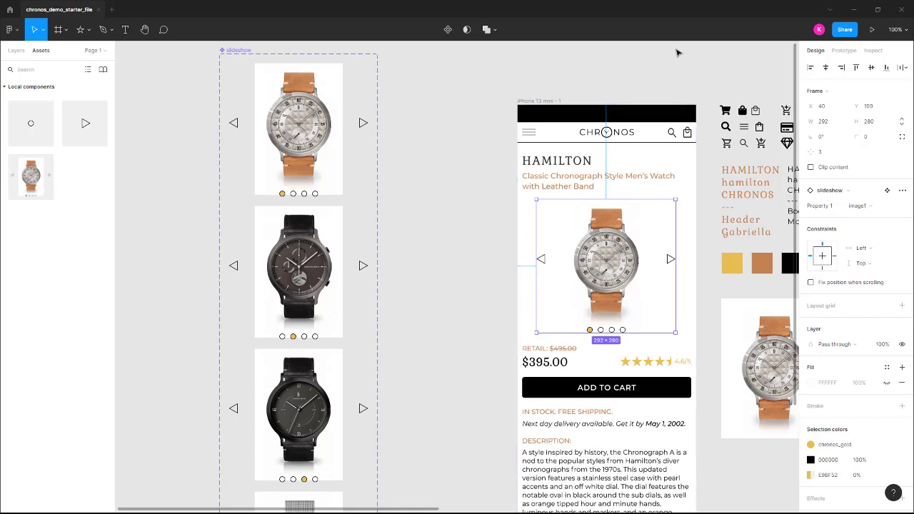
scroll(701, 67, down, 1)
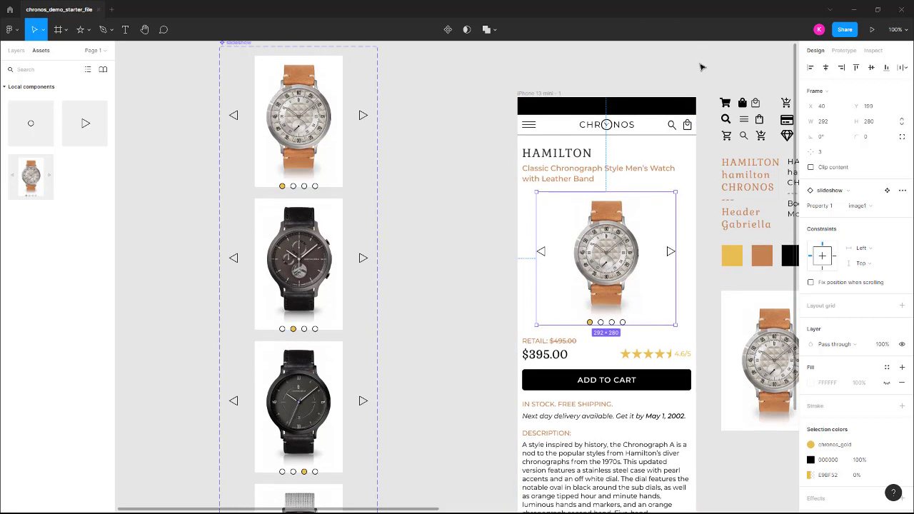
scroll(701, 67, down, 1)
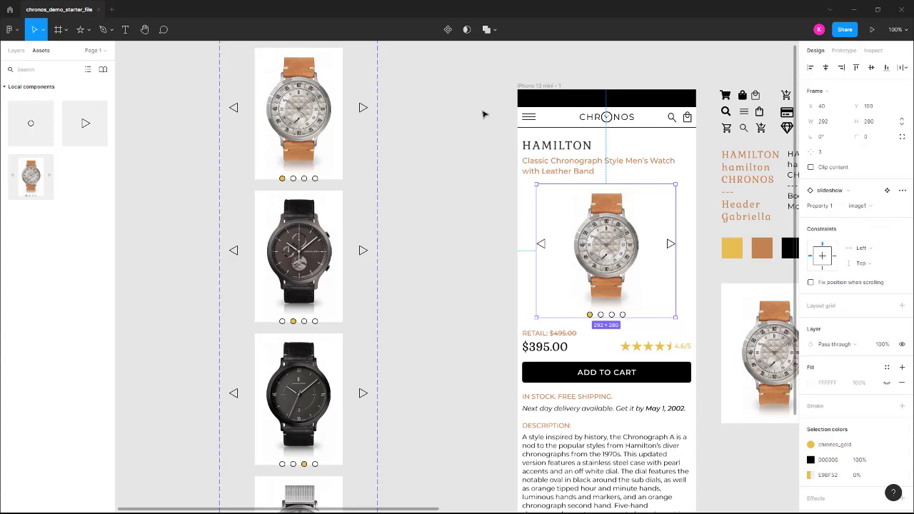
Preview the prototype, test the carousel's next arrow on the first watch, and close the preview
click(874, 30)
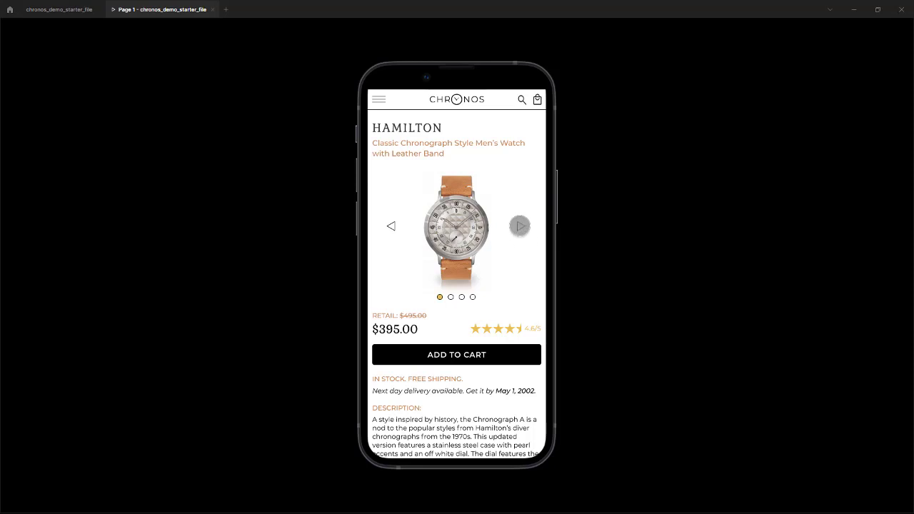
click(520, 227)
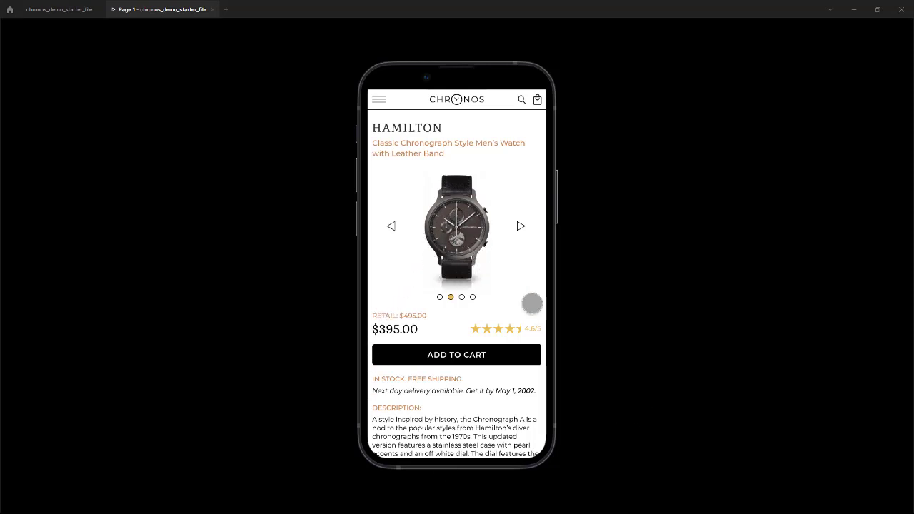
click(212, 10)
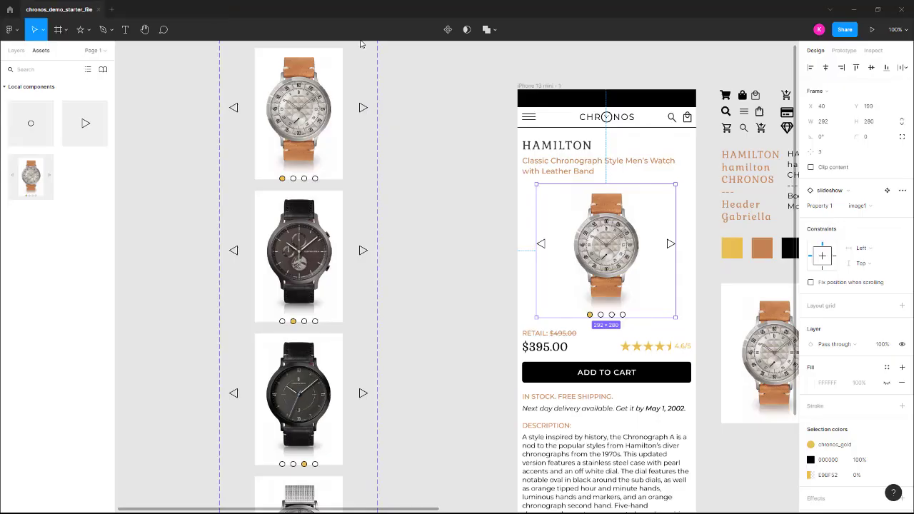
Link the second pagination dot in the image1 variant to the image2 variant with an On tap, Change to interaction
scroll(345, 165, up, 1)
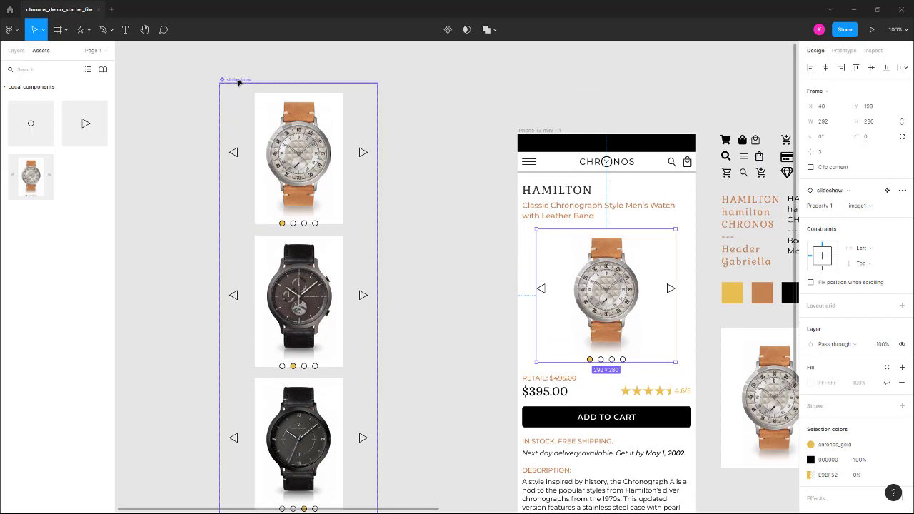
click(241, 80)
click(843, 51)
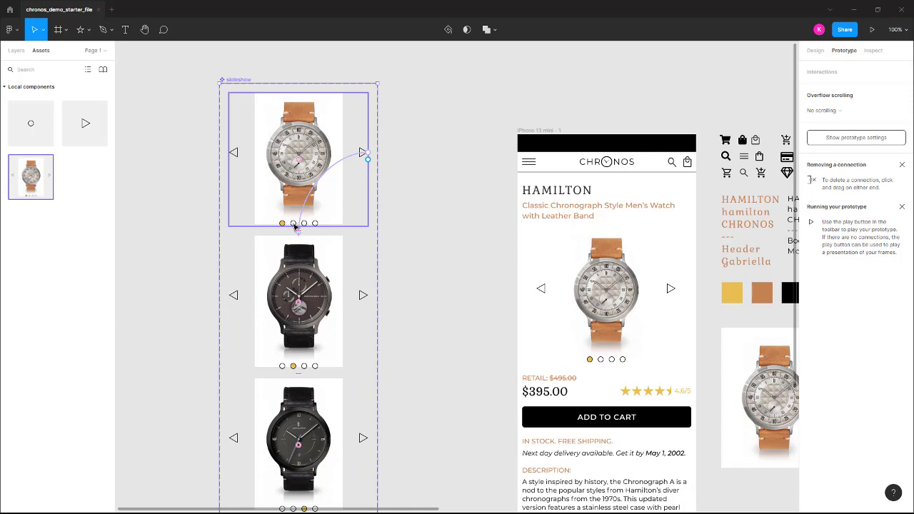
click(294, 225)
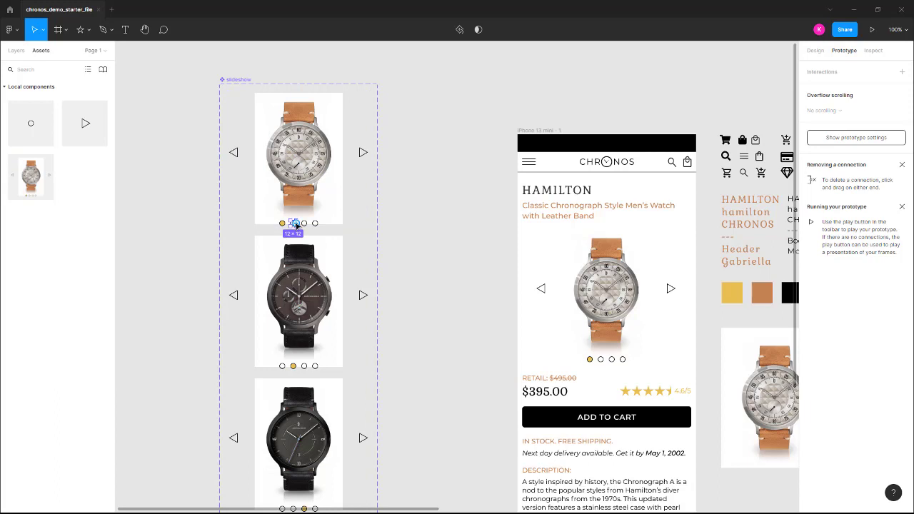
click(16, 50)
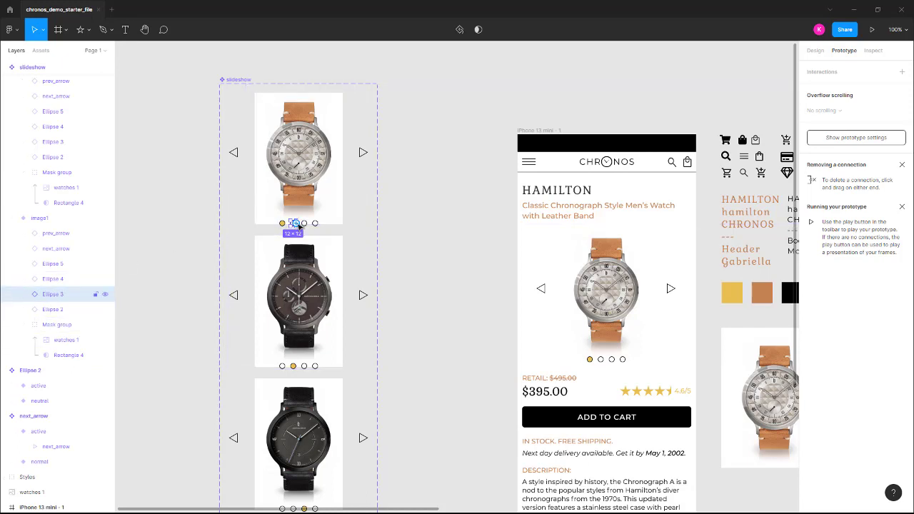
drag(297, 224, 309, 240)
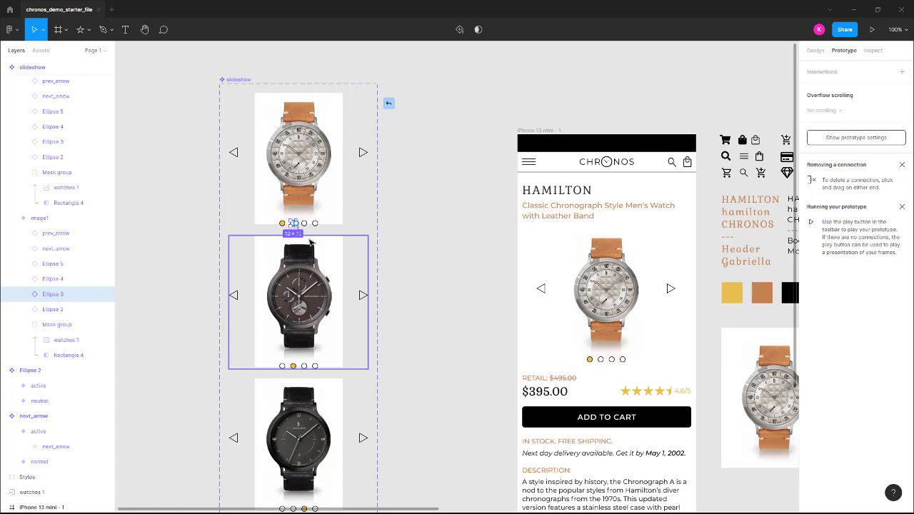
drag(311, 243, 311, 244)
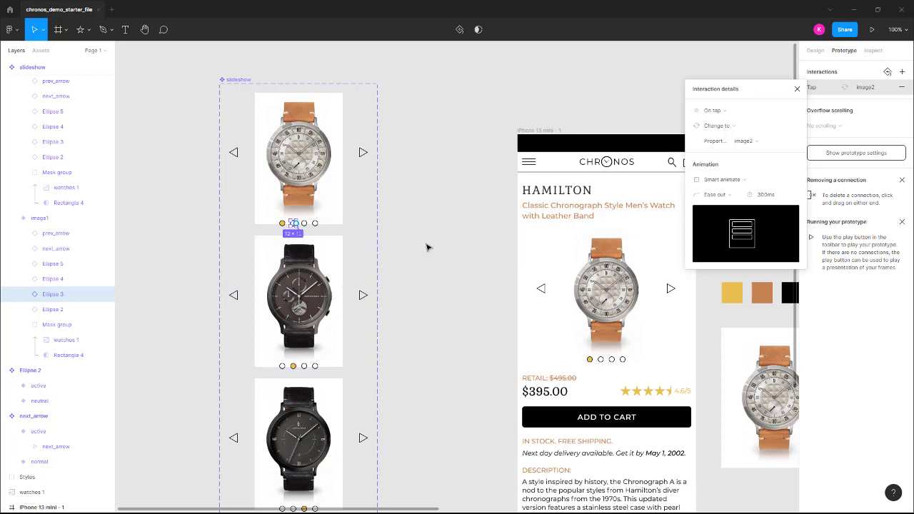
Link the next arrow in the image2 variant to the image3 variant with an On tap, Change to interaction
scroll(427, 246, down, 1)
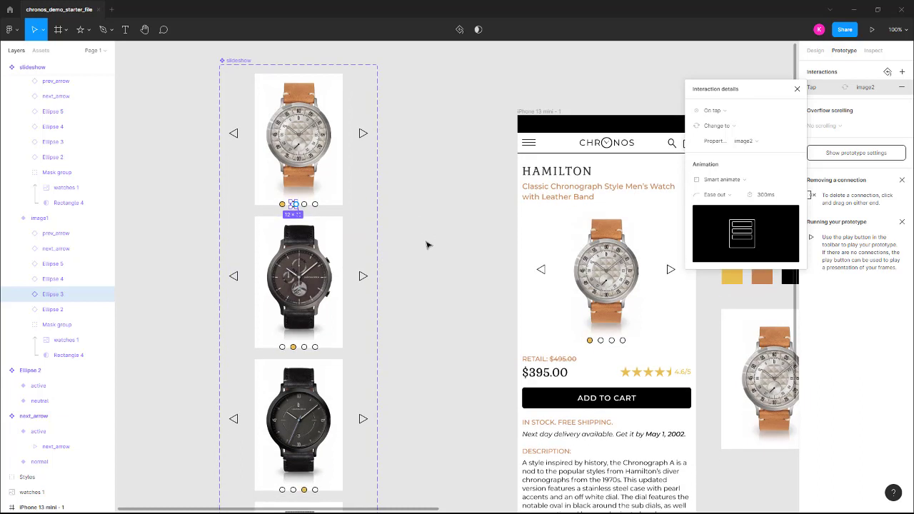
click(362, 277)
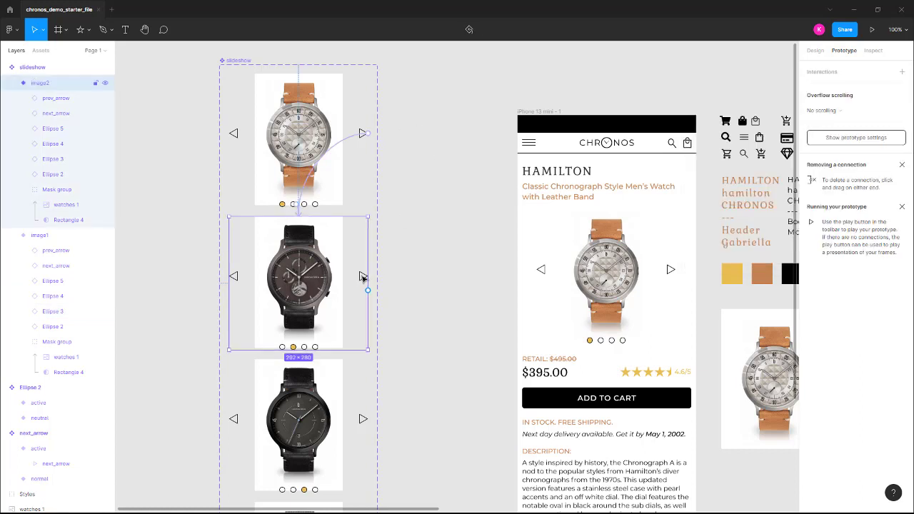
click(362, 278)
scroll(407, 240, down, 3)
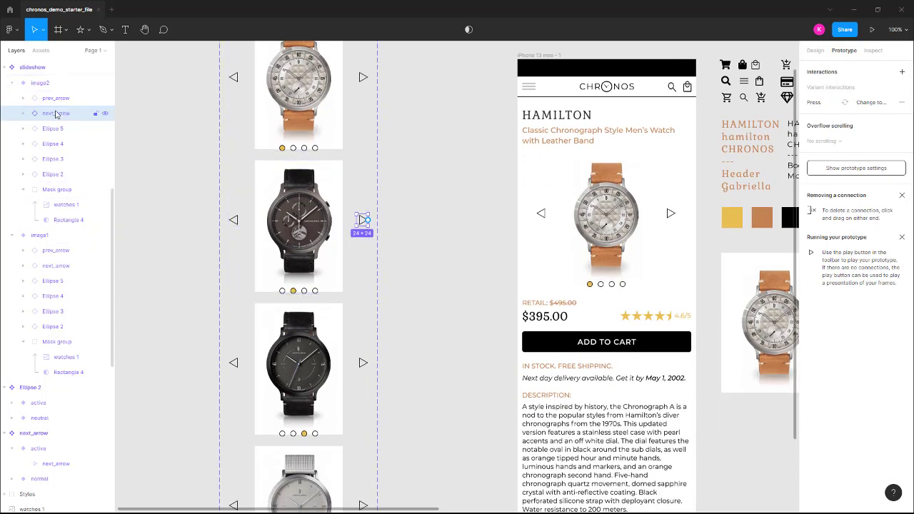
drag(368, 222, 361, 242)
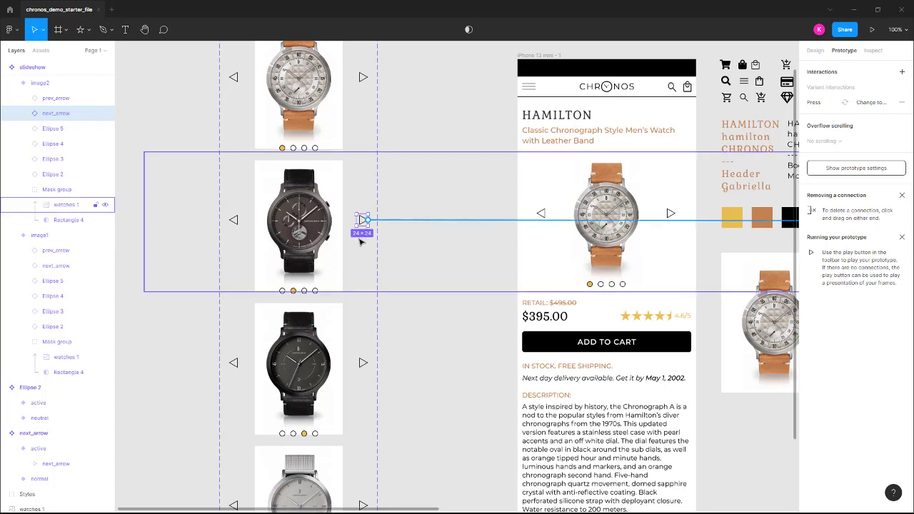
drag(318, 292, 305, 309)
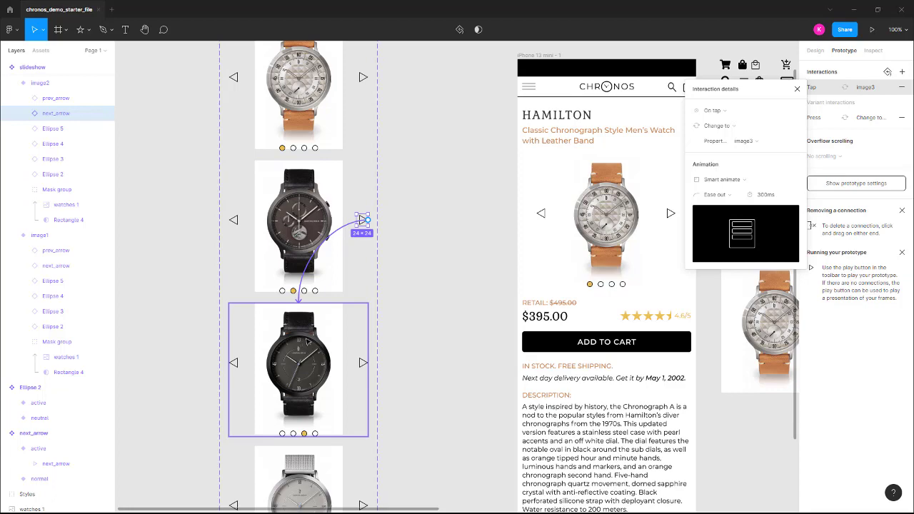
Link the next arrow in the image3 variant to the image4 variant with an On tap, Change to interaction
scroll(307, 342, down, 5)
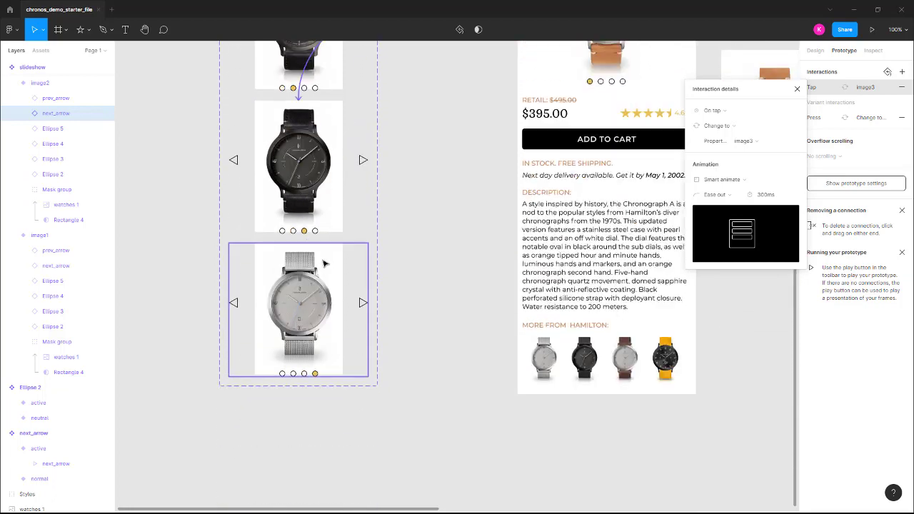
click(362, 156)
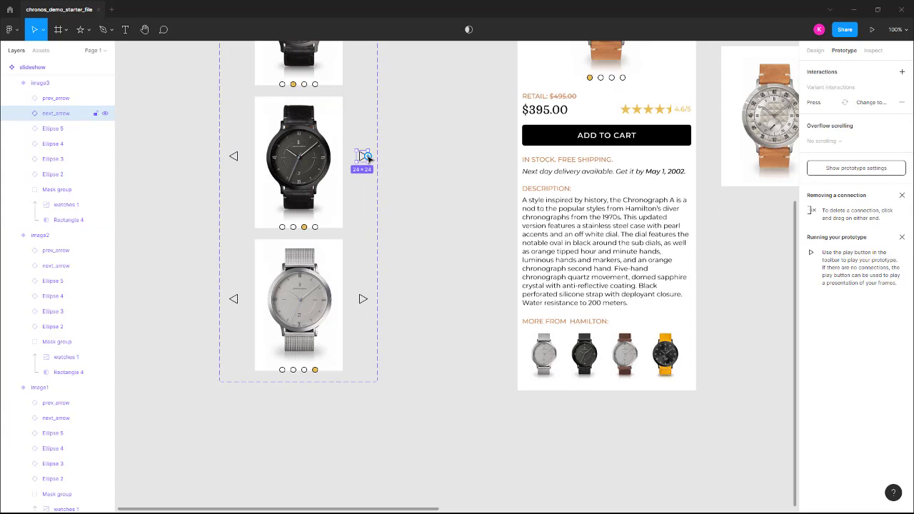
drag(366, 156, 307, 247)
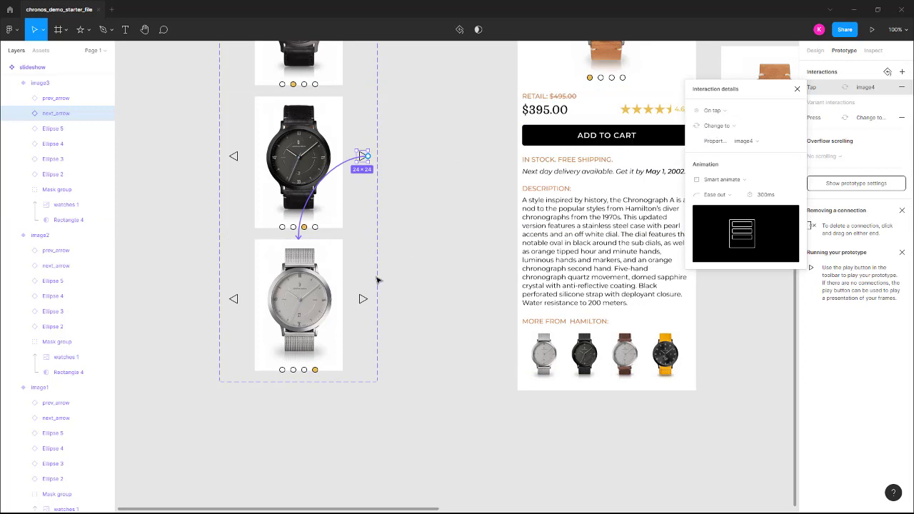
Link the next arrow in the image4 variant back to the image1 variant with an On tap, Change to interaction
click(363, 300)
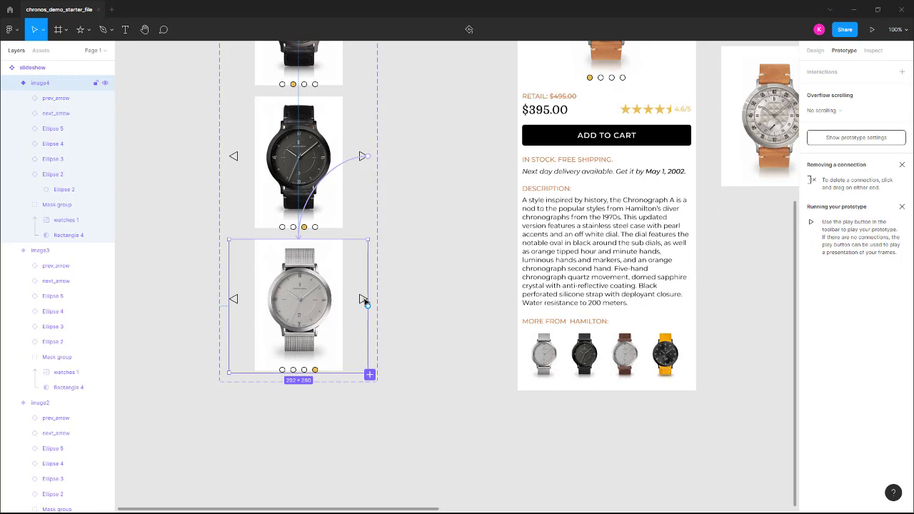
click(363, 301)
scroll(375, 295, up, 3)
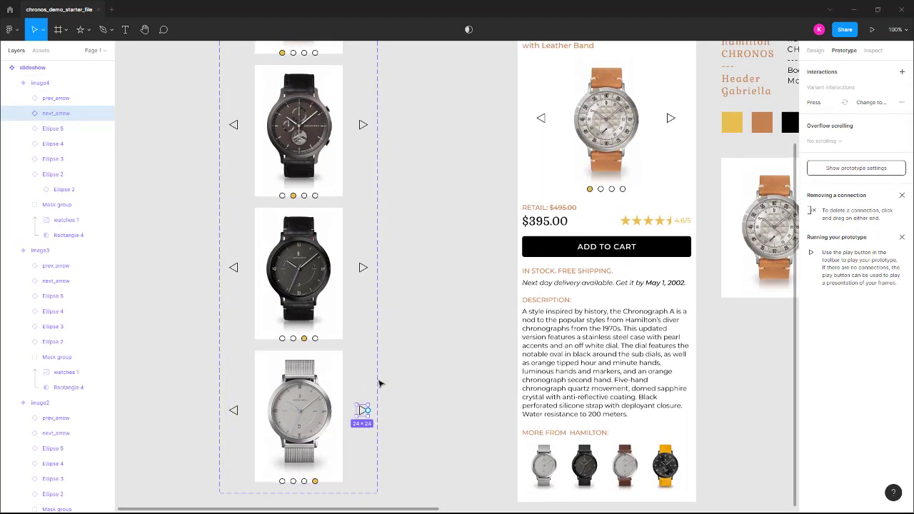
scroll(377, 402, up, 2)
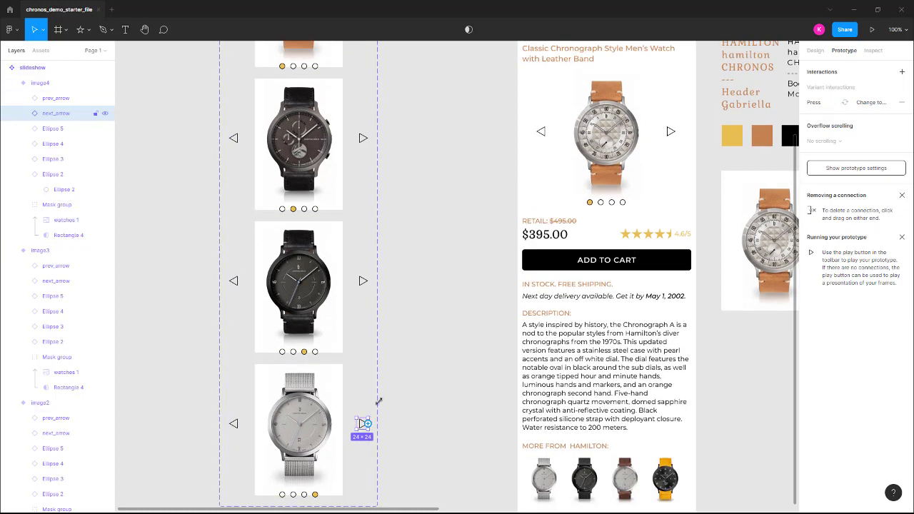
drag(366, 461, 302, 77)
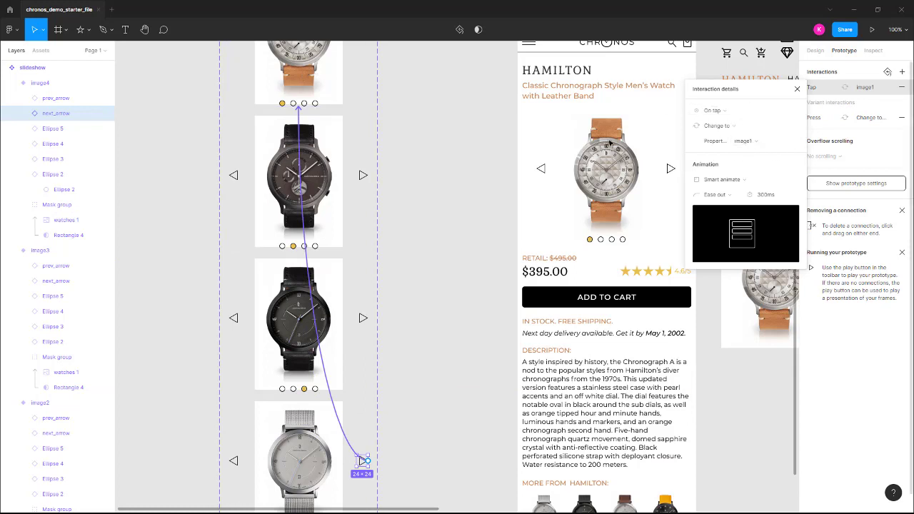
Preview the iPhone 13 mini - 1 frame and test the carousel's next arrow through successive watches
scroll(522, 116, up, 1)
scroll(521, 116, up, 5)
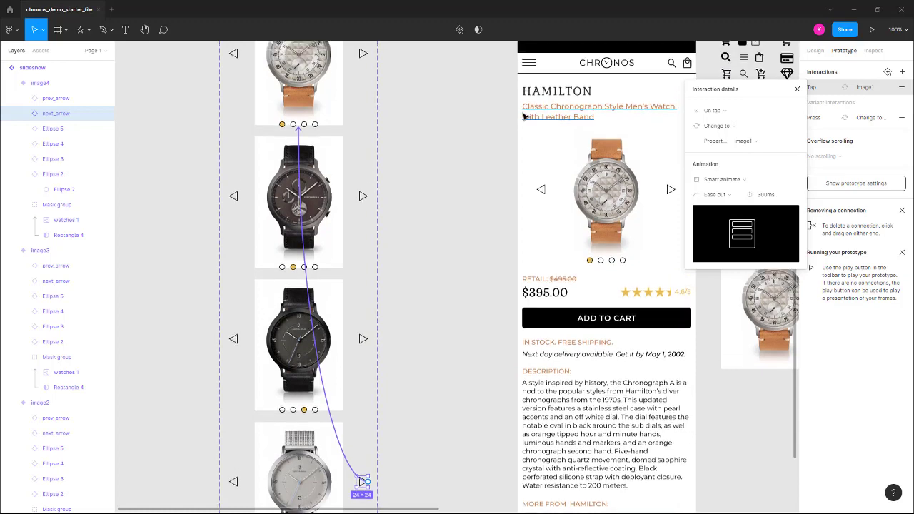
click(535, 72)
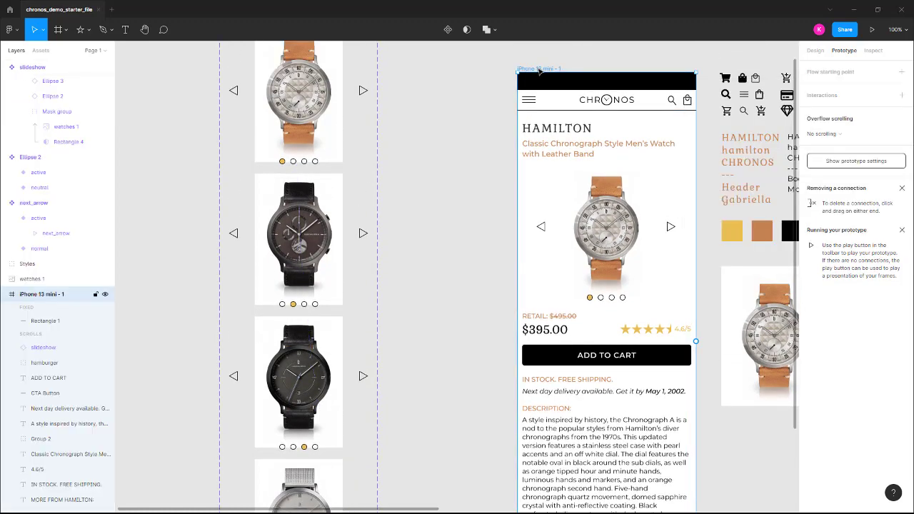
click(873, 30)
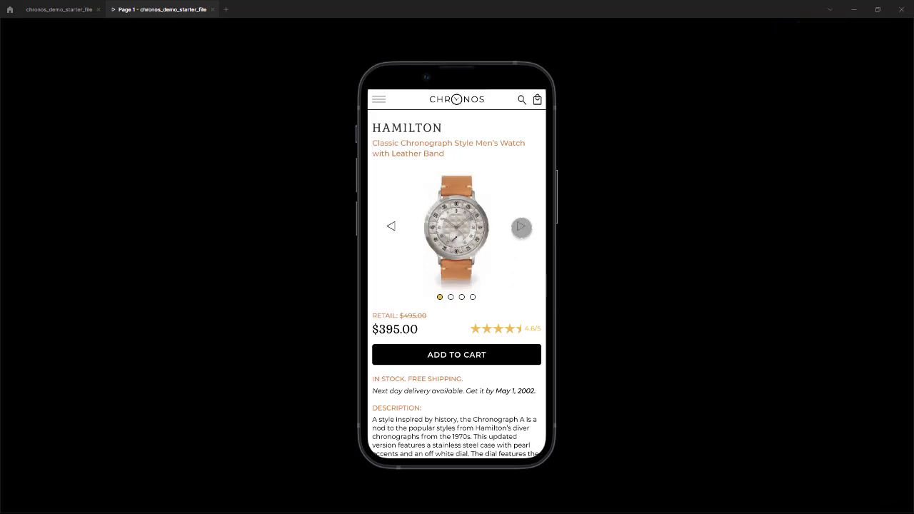
click(519, 226)
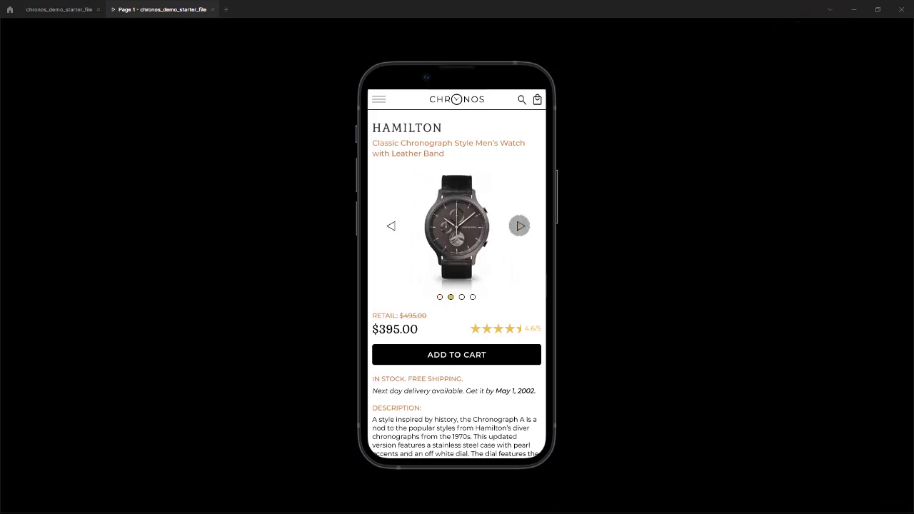
click(519, 226)
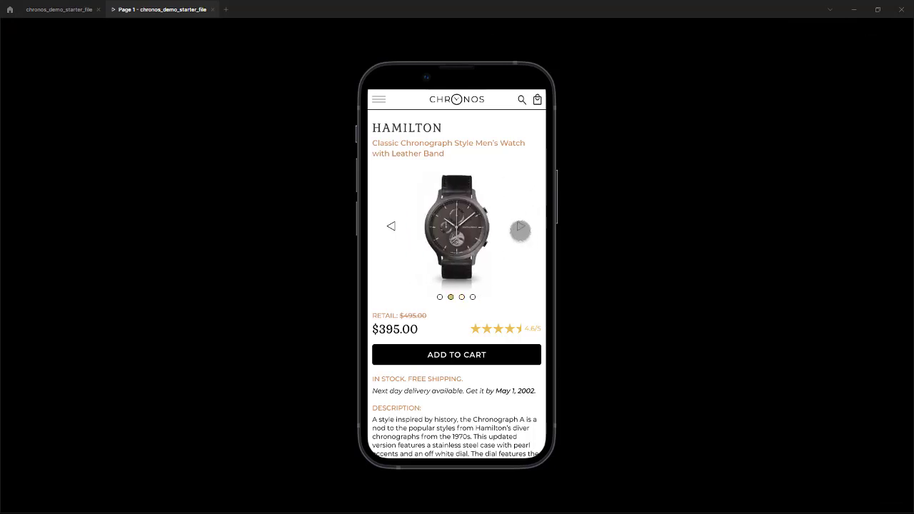
click(519, 226)
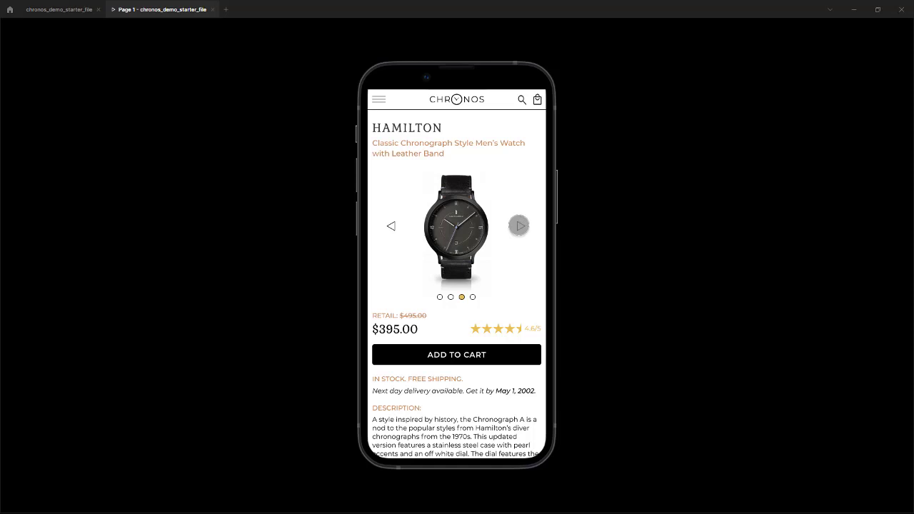
click(519, 226)
Test the first two pagination dots and the next arrow in the preview, and close the preview
click(440, 296)
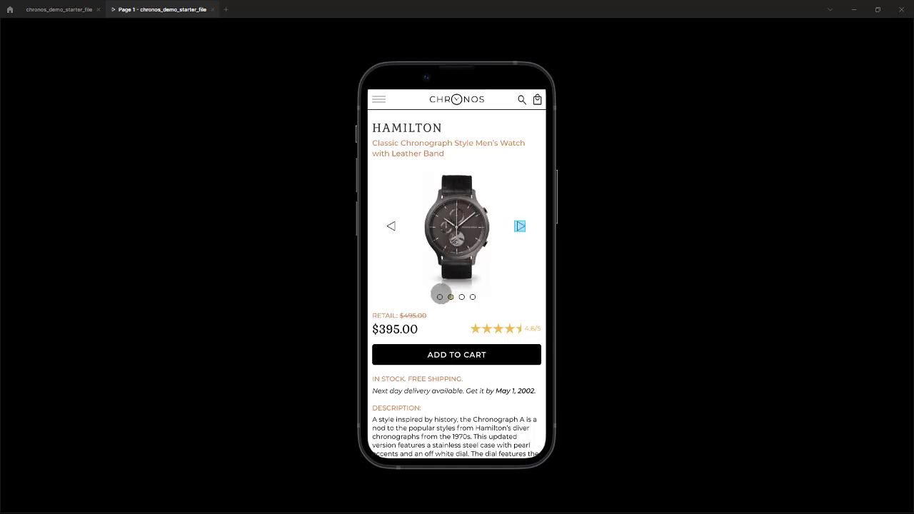
click(439, 298)
click(450, 297)
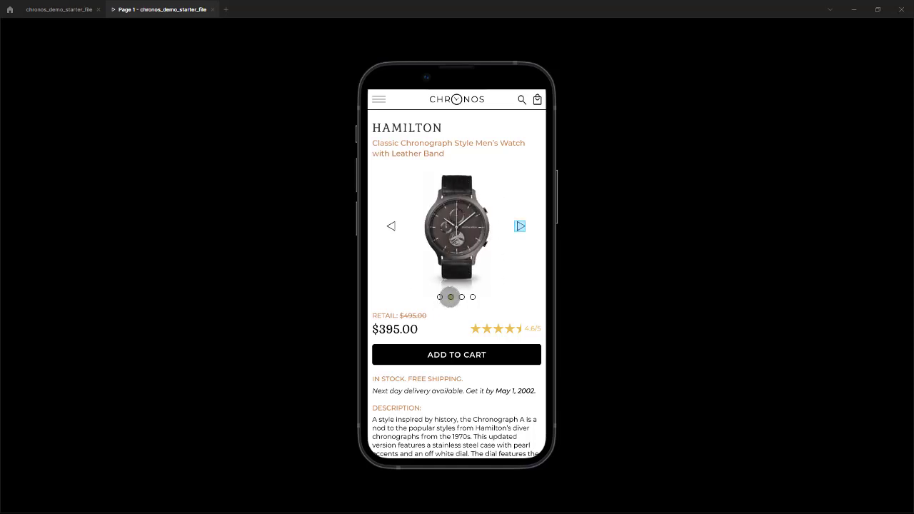
click(519, 226)
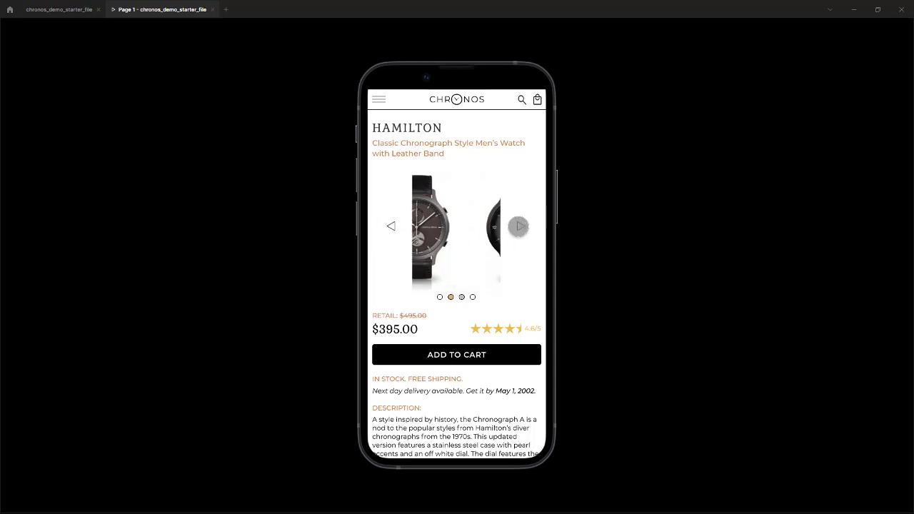
click(520, 225)
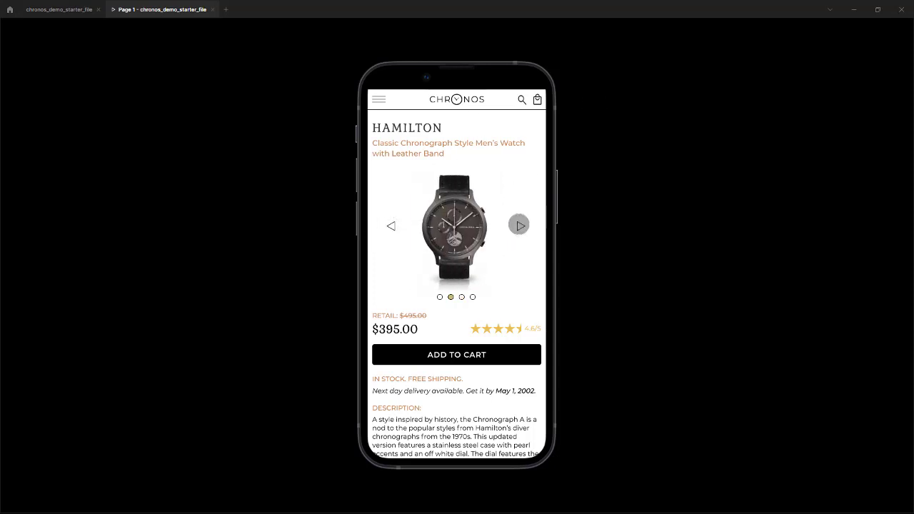
click(212, 9)
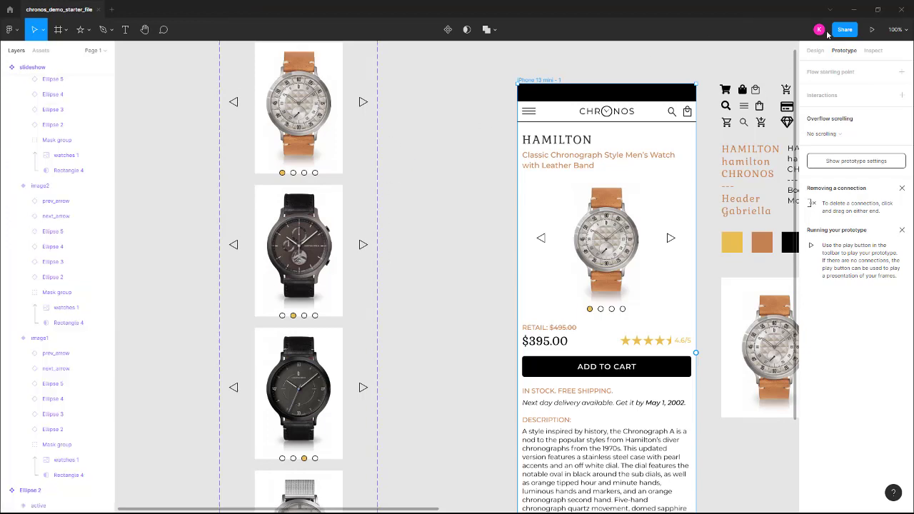
Check the slideshow's variant connections and remove the image3 next arrow's tap interaction to image4
scroll(429, 129, up, 3)
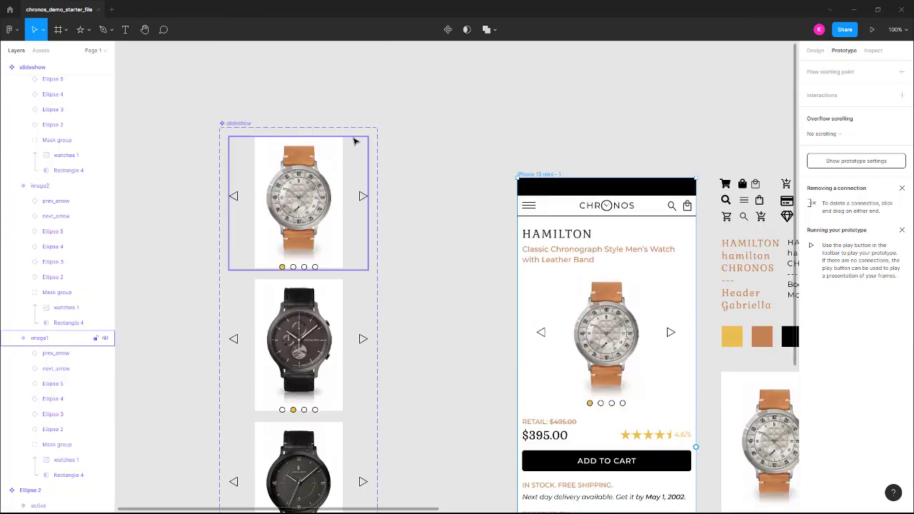
click(262, 142)
scroll(428, 318, down, 5)
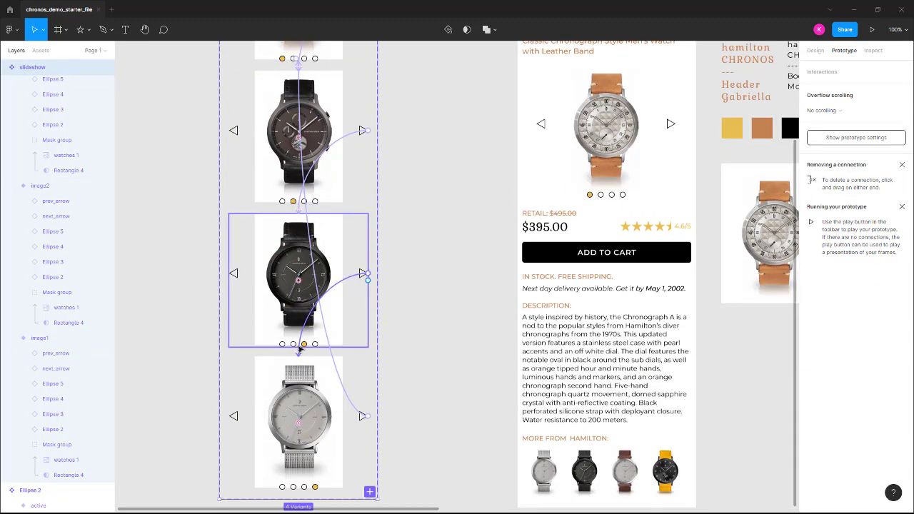
click(361, 277)
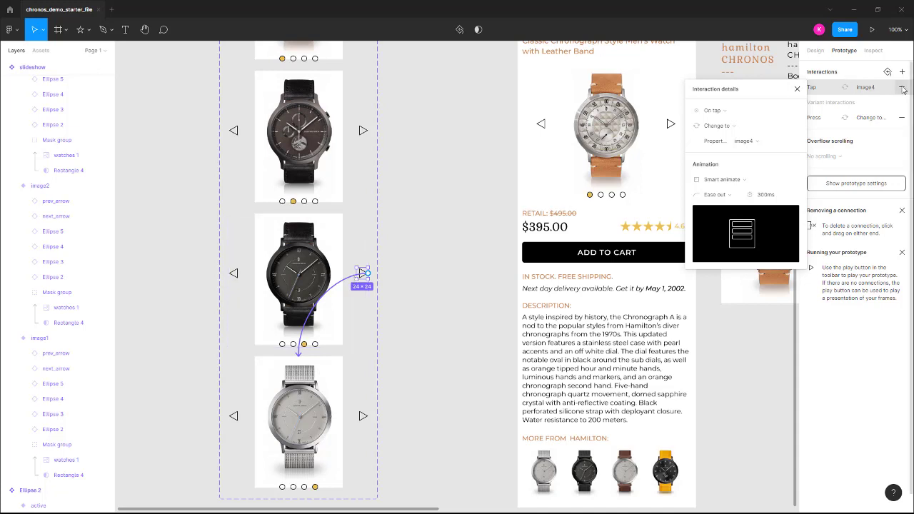
drag(750, 90, 728, 88)
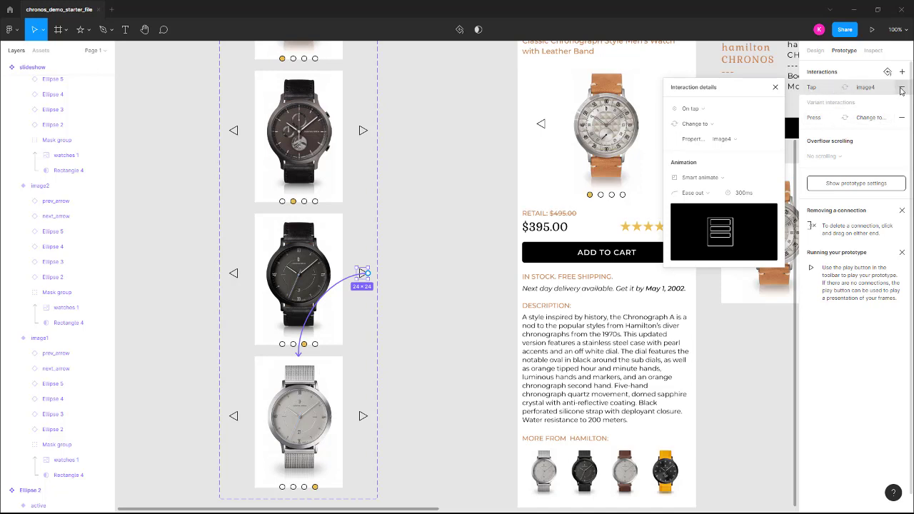
click(847, 87)
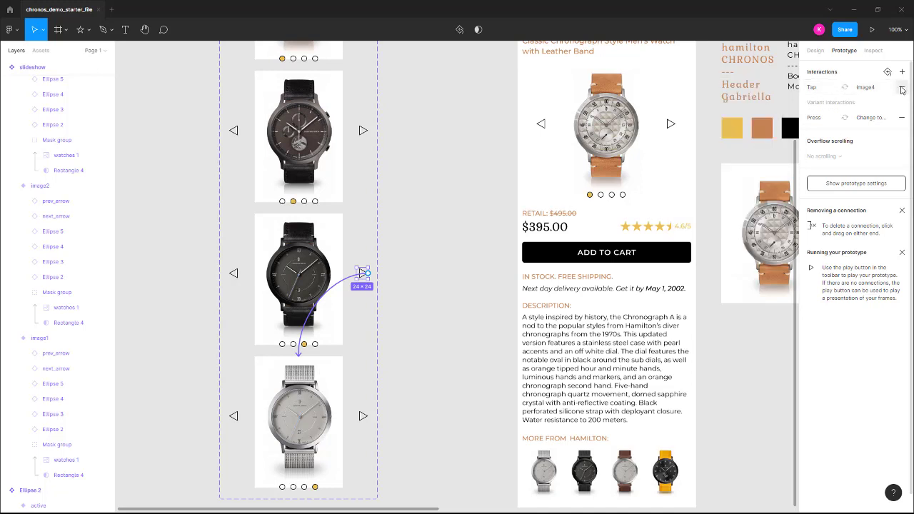
click(902, 88)
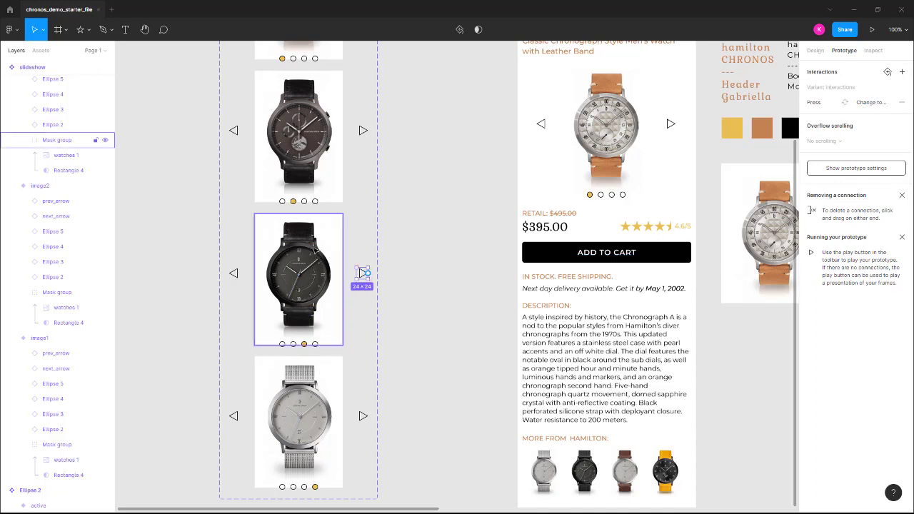
Relink the next arrow in the image3 variant to image4 with an On tap, Change to interaction using Smart animate
click(318, 260)
click(362, 274)
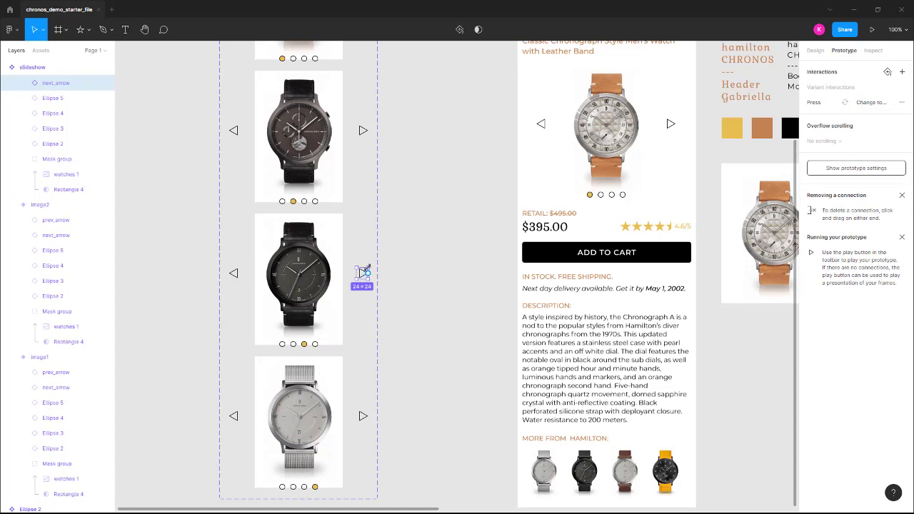
drag(367, 274, 317, 371)
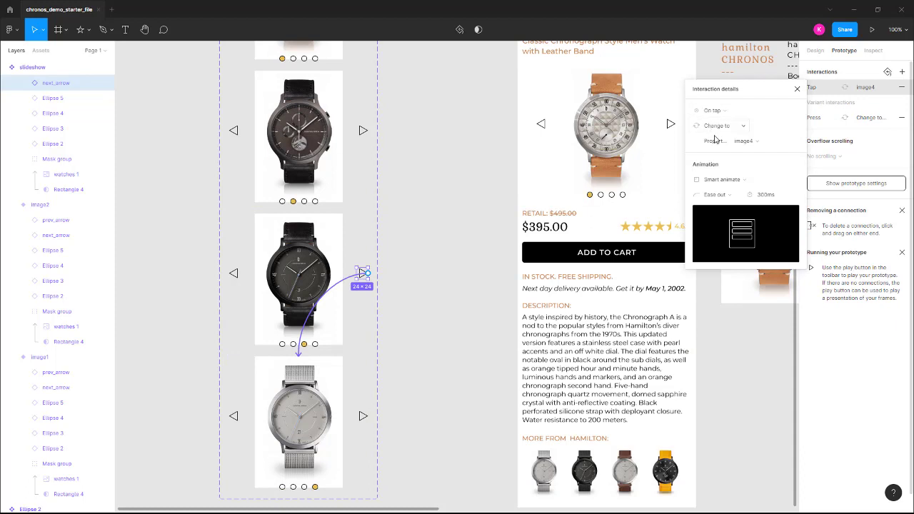
click(764, 142)
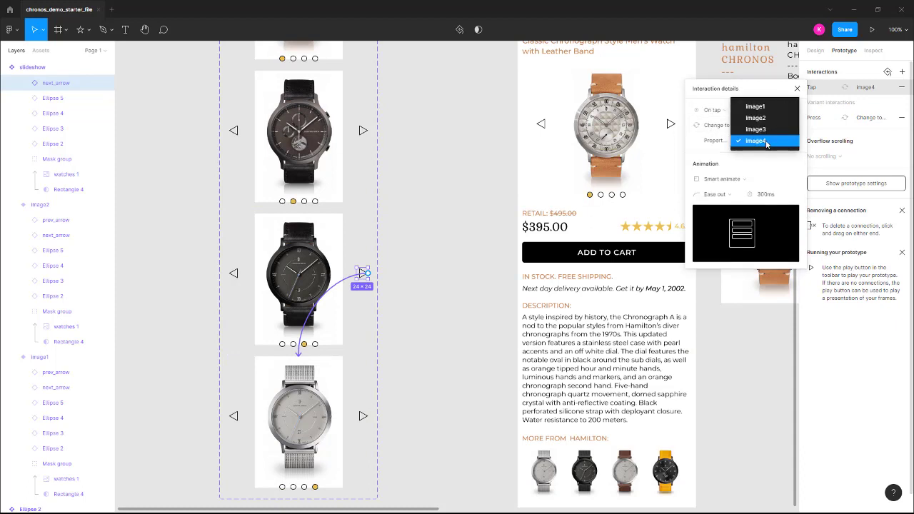
click(766, 142)
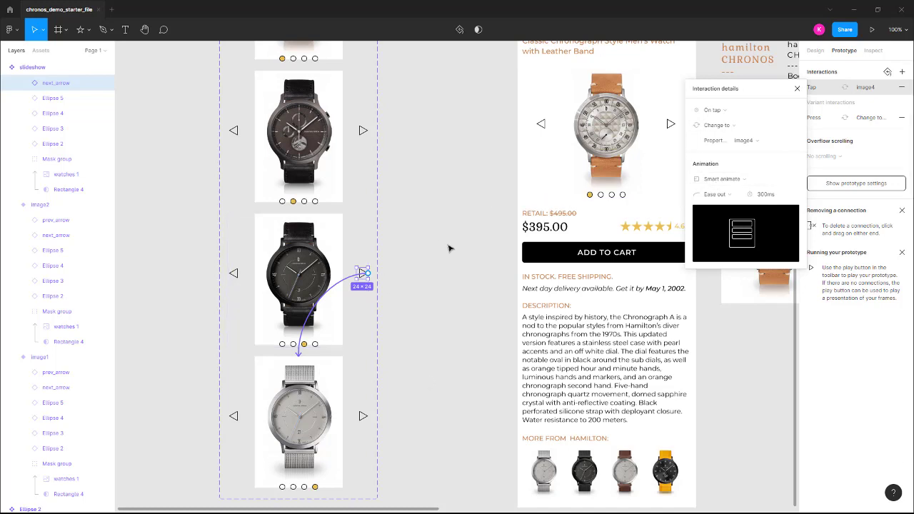
Check the slideshow component's variant links and test its next arrow again in a prototype preview
scroll(426, 133, up, 1)
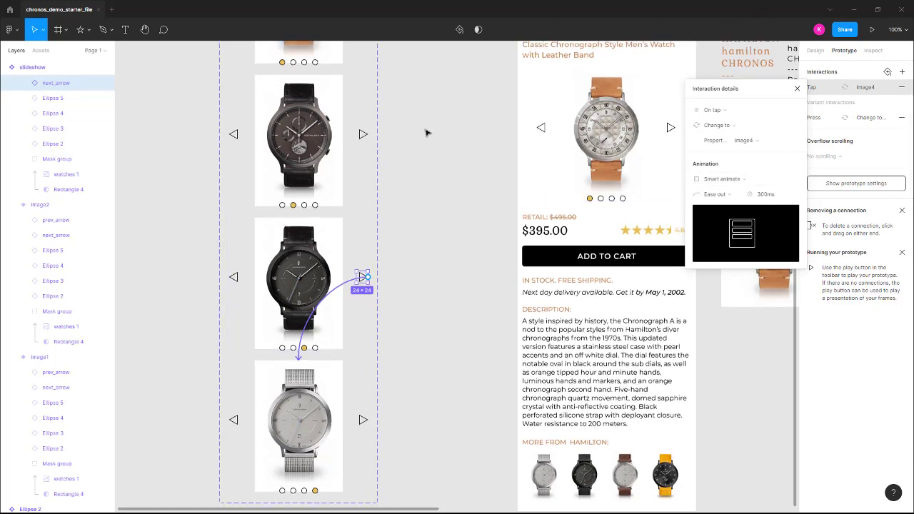
scroll(427, 133, up, 1)
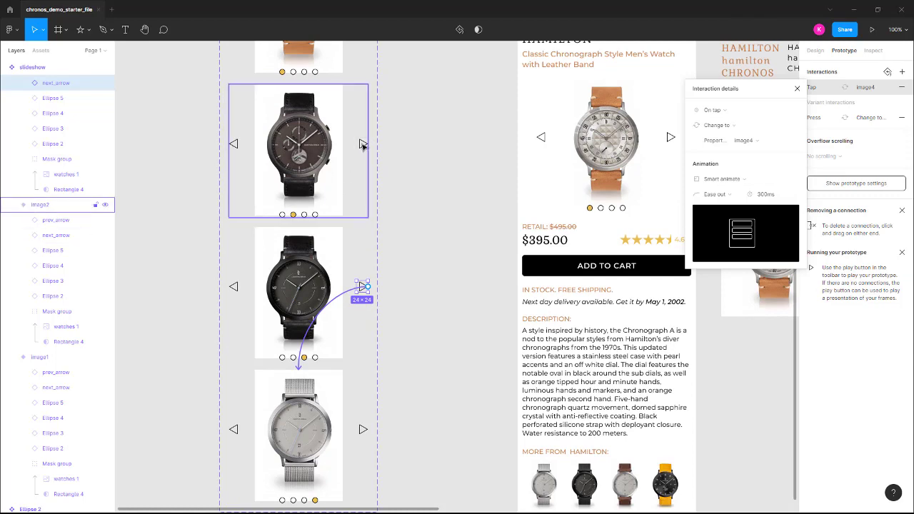
drag(363, 146, 367, 428)
scroll(403, 372, up, 3)
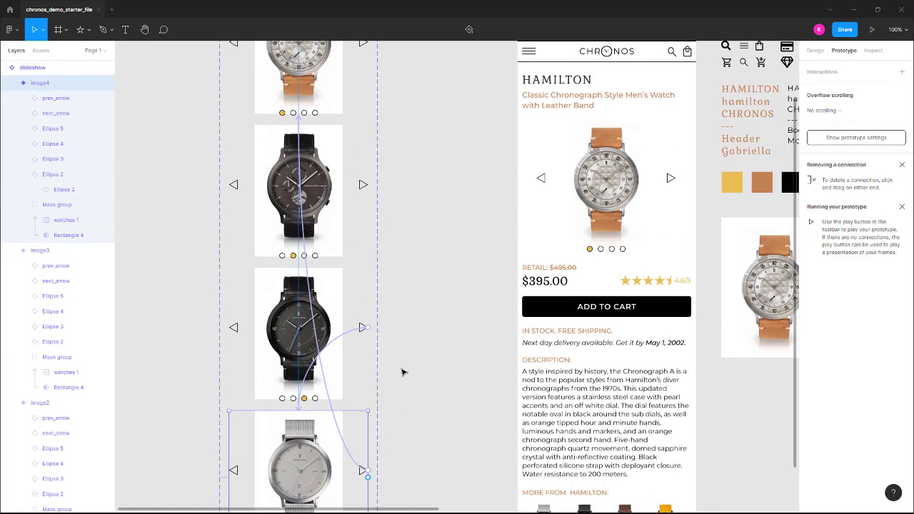
click(243, 63)
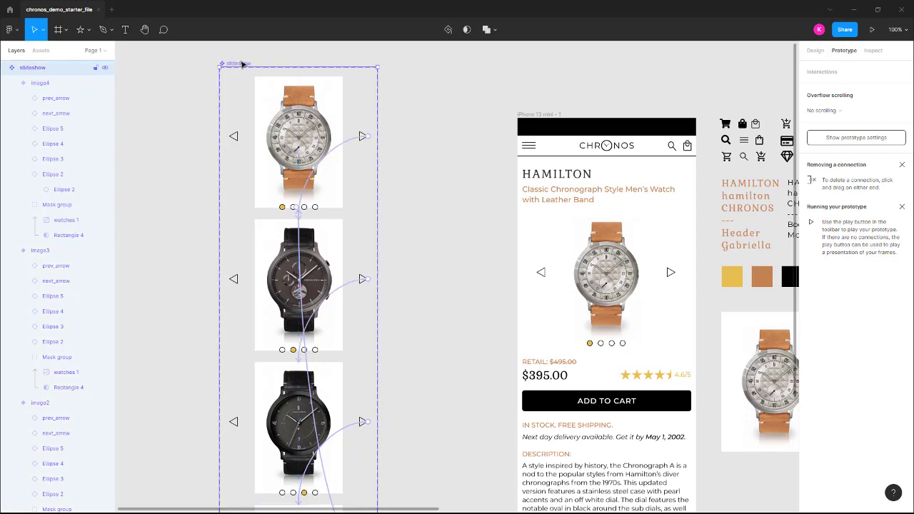
click(873, 31)
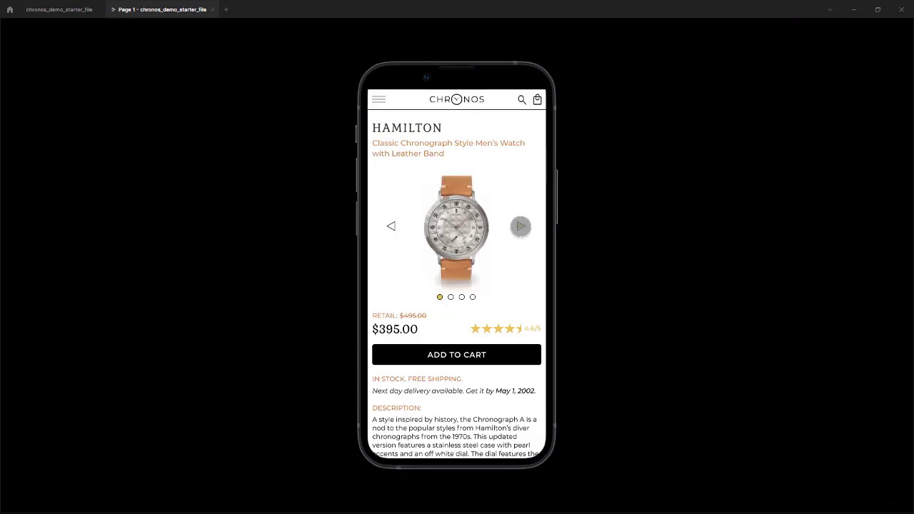
click(521, 226)
click(520, 226)
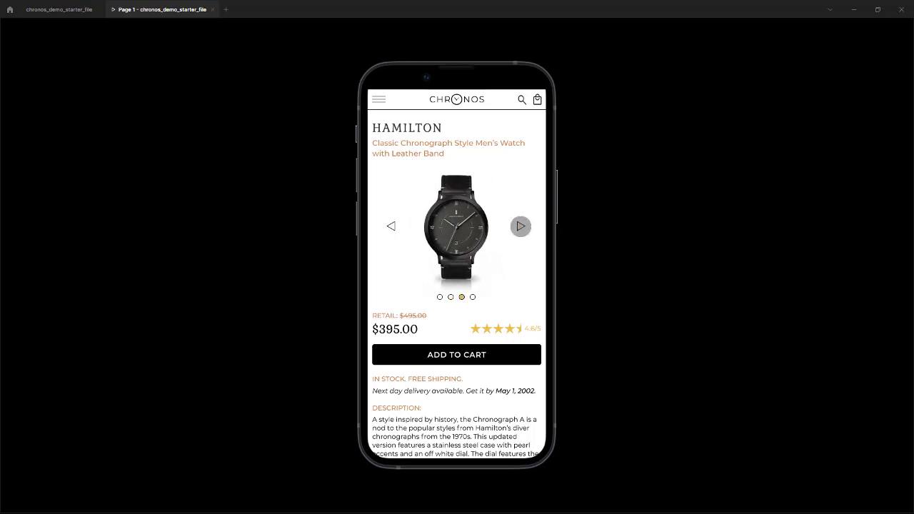
click(520, 227)
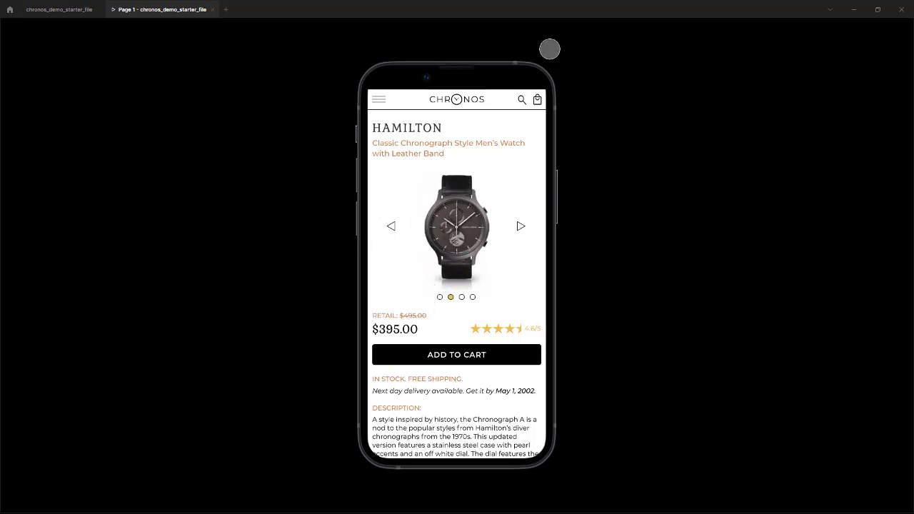
click(213, 9)
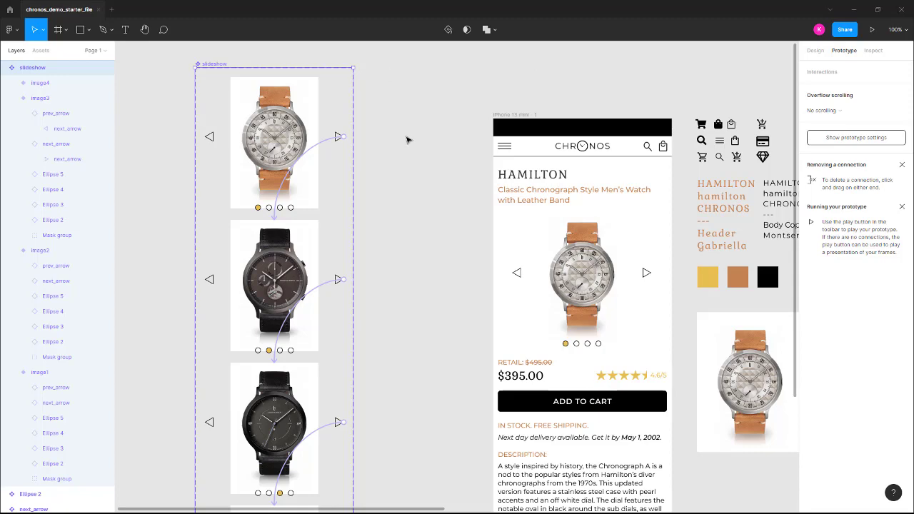
scroll(408, 143, down, 3)
scroll(400, 155, up, 3)
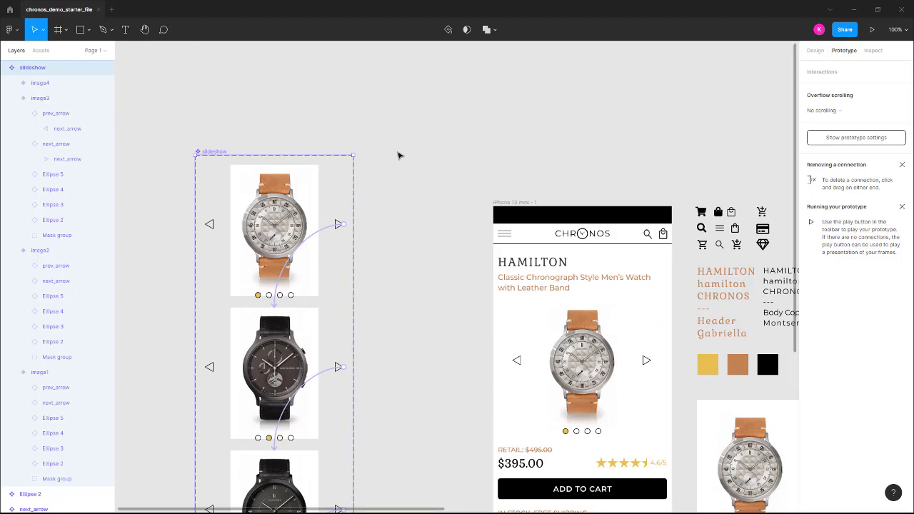
scroll(393, 165, down, 4)
scroll(390, 171, up, 1)
scroll(388, 171, up, 4)
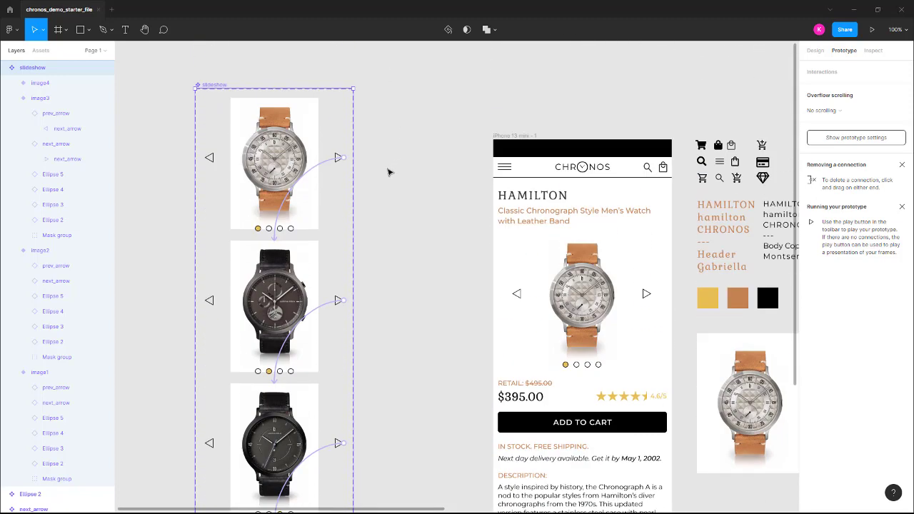
Remove all prototype interactions from the slideshow component set
click(294, 94)
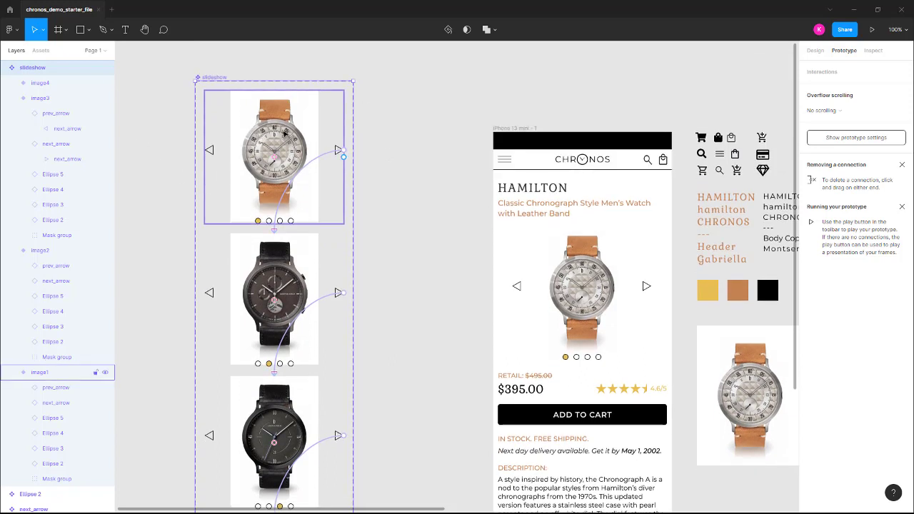
click(199, 120)
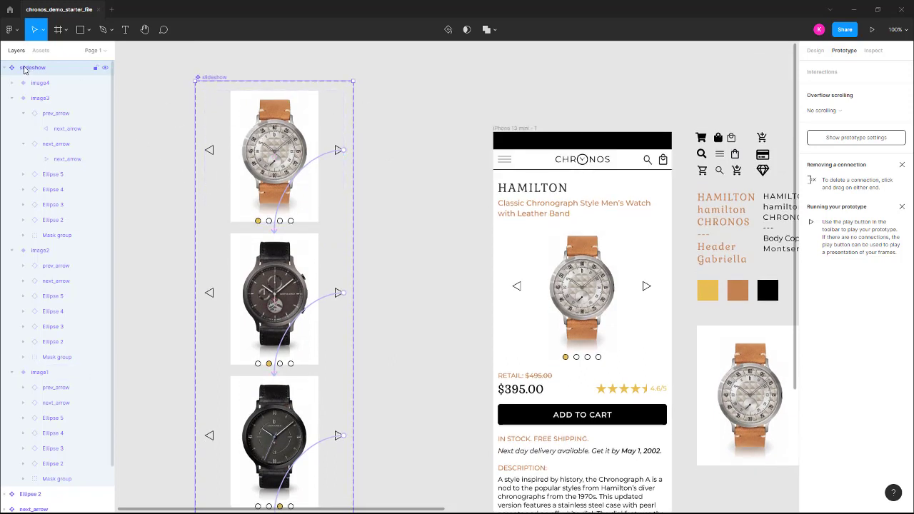
right_click(38, 70)
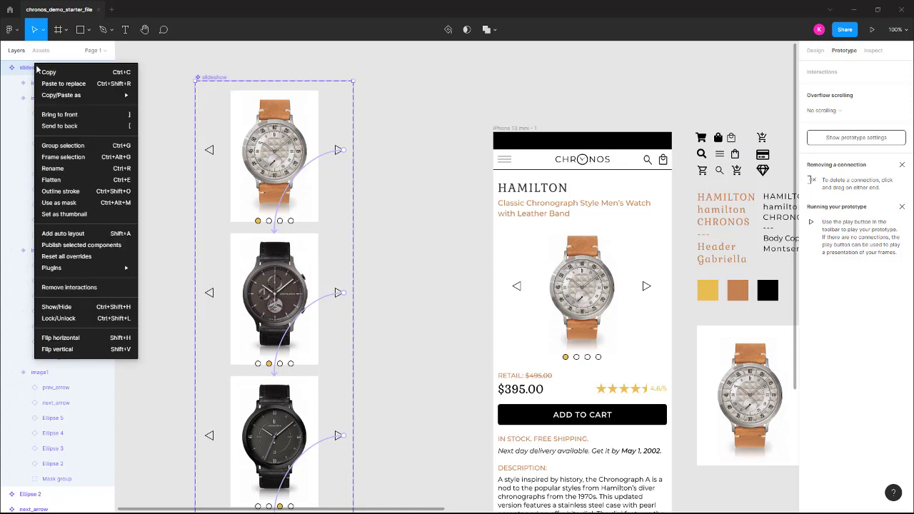
click(74, 287)
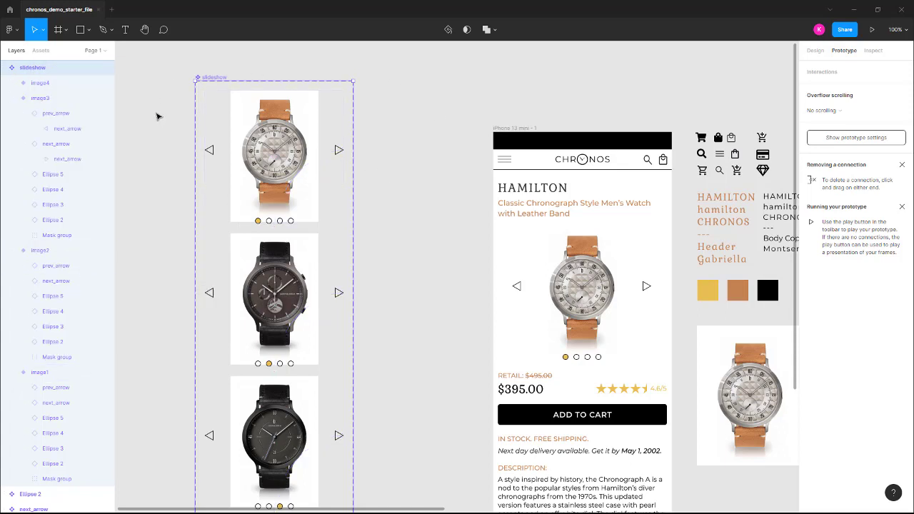
Link the next arrow in image1 to image2 and the one in image2 to image3, with On tap, Change to and Smart animate
scroll(158, 180, down, 1)
scroll(158, 180, down, 5)
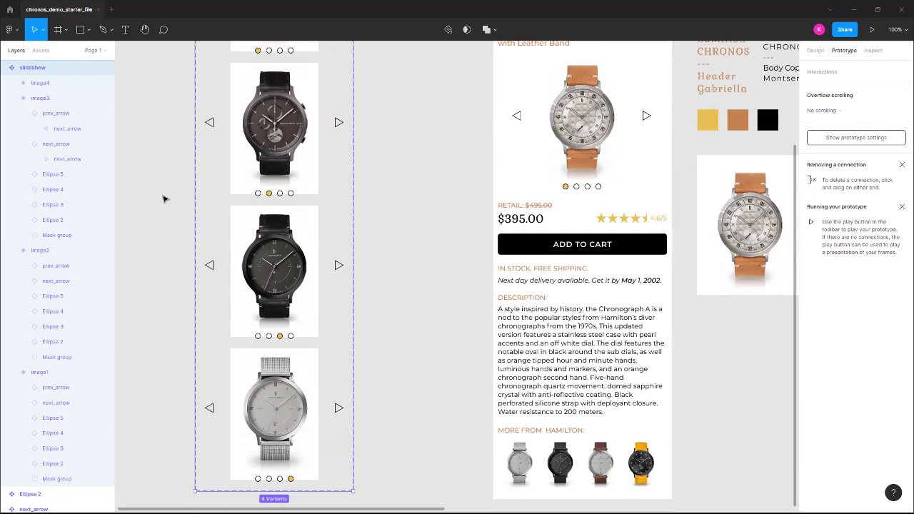
scroll(163, 195, up, 3)
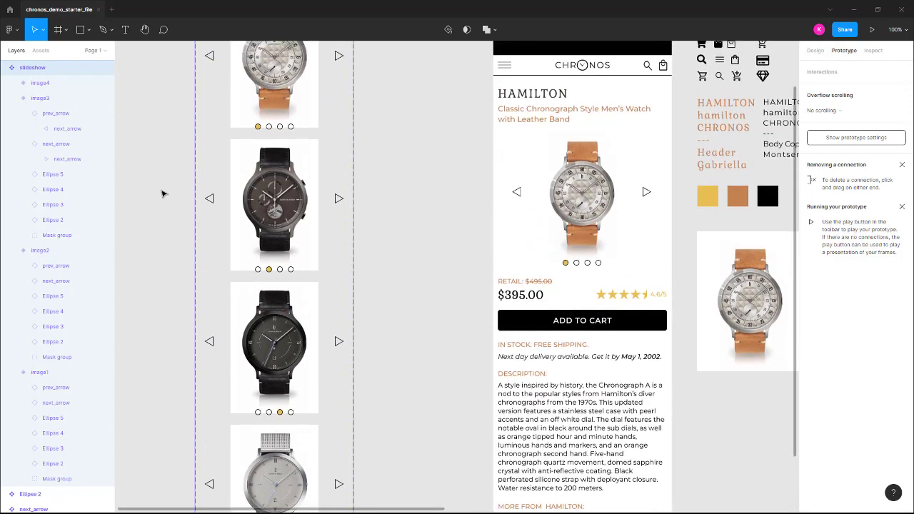
click(339, 83)
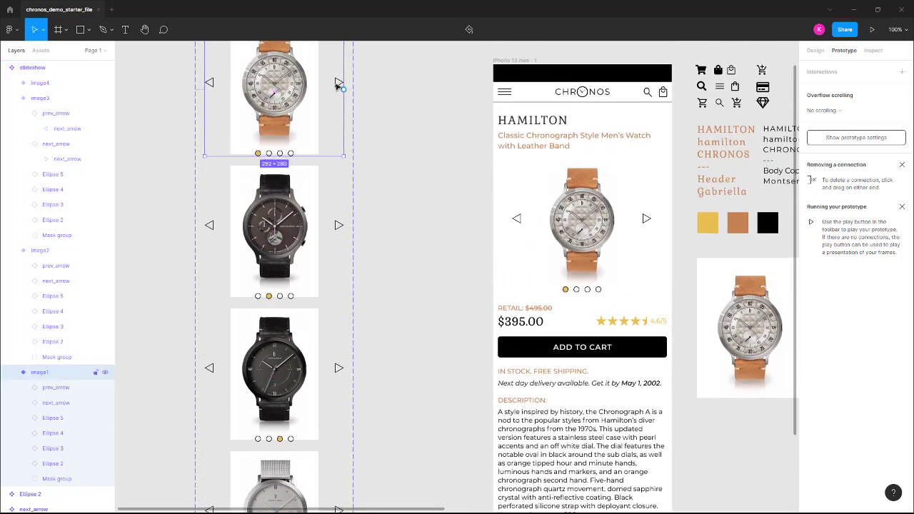
click(339, 83)
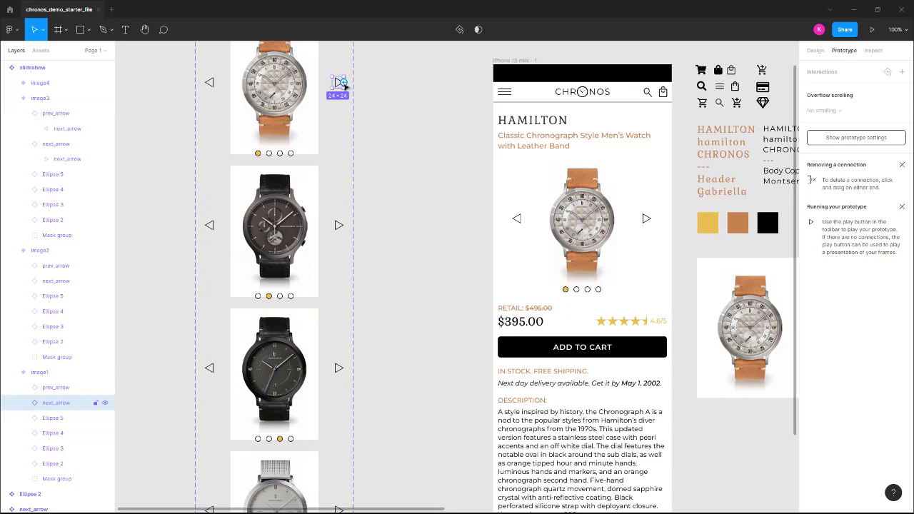
drag(342, 83, 300, 171)
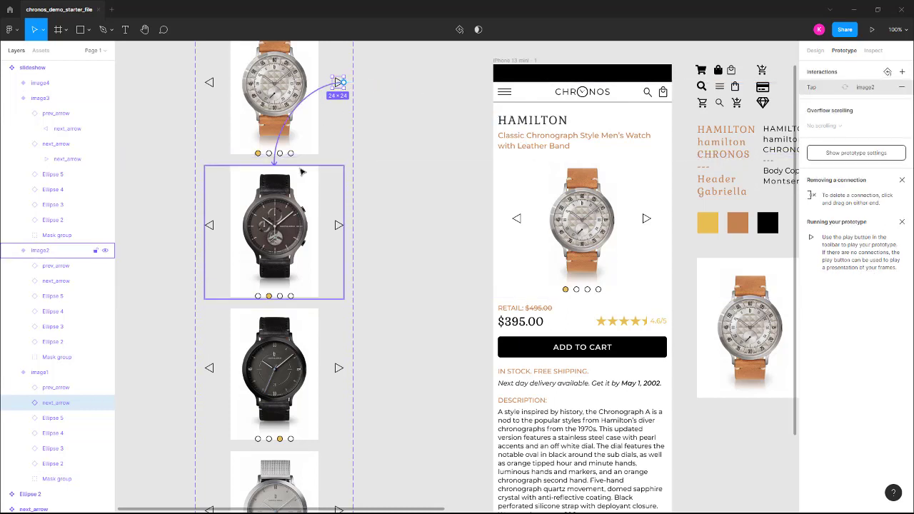
click(340, 231)
click(339, 228)
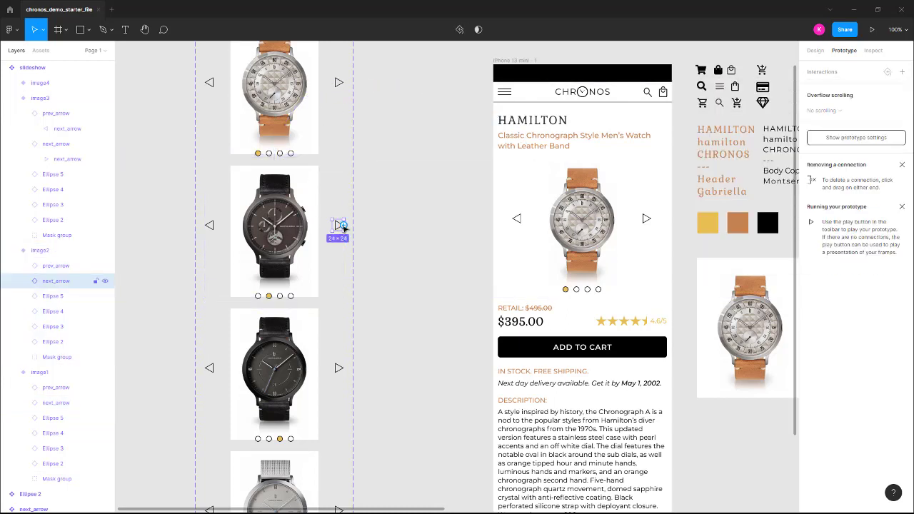
drag(343, 226, 300, 336)
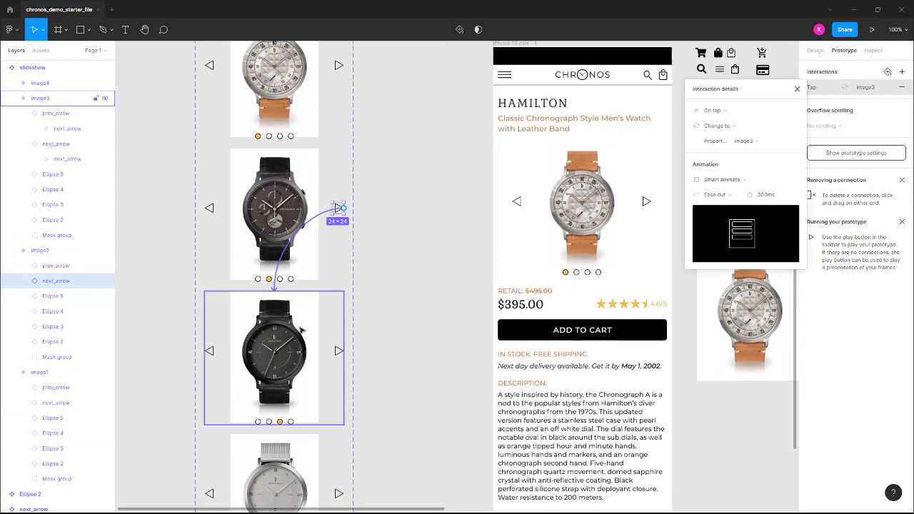
Link the next arrow in image3 to image4 and the one in image4 back to image1, with On tap, Change to and Smart animate
scroll(428, 286, down, 1)
scroll(396, 318, down, 1)
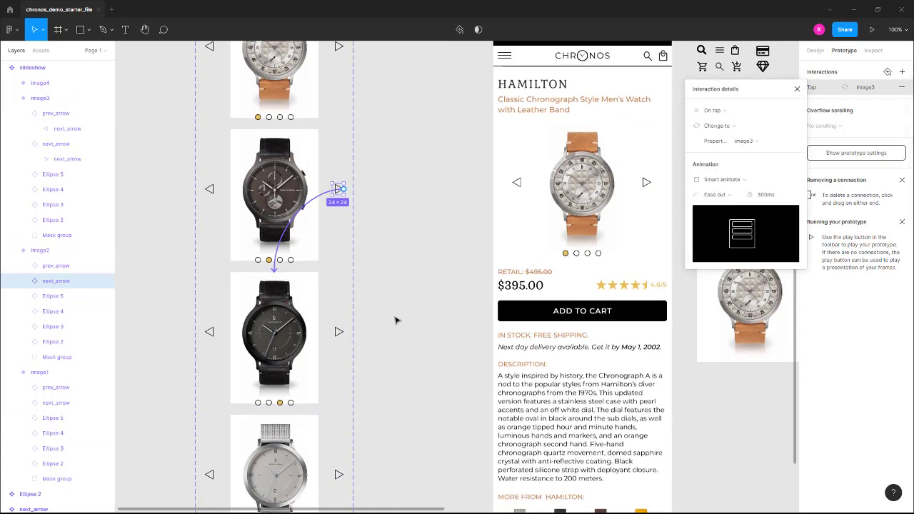
click(338, 332)
click(338, 333)
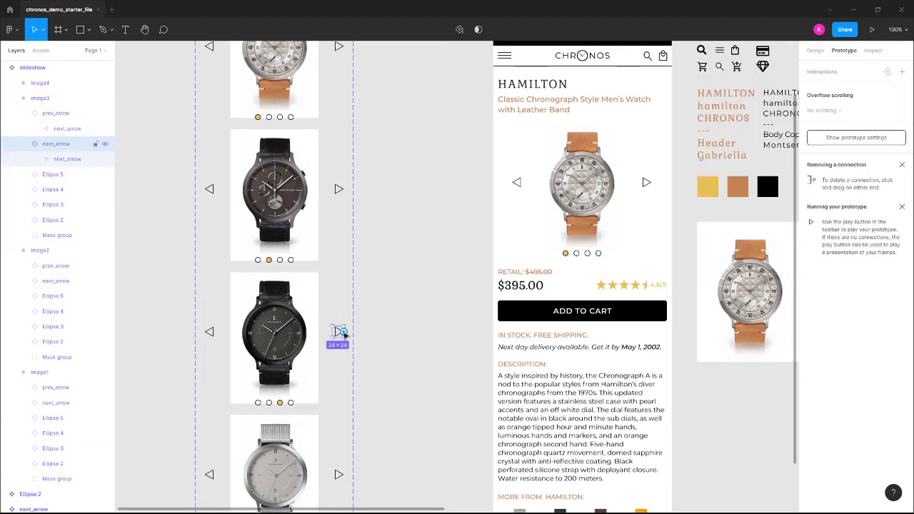
drag(343, 334, 290, 441)
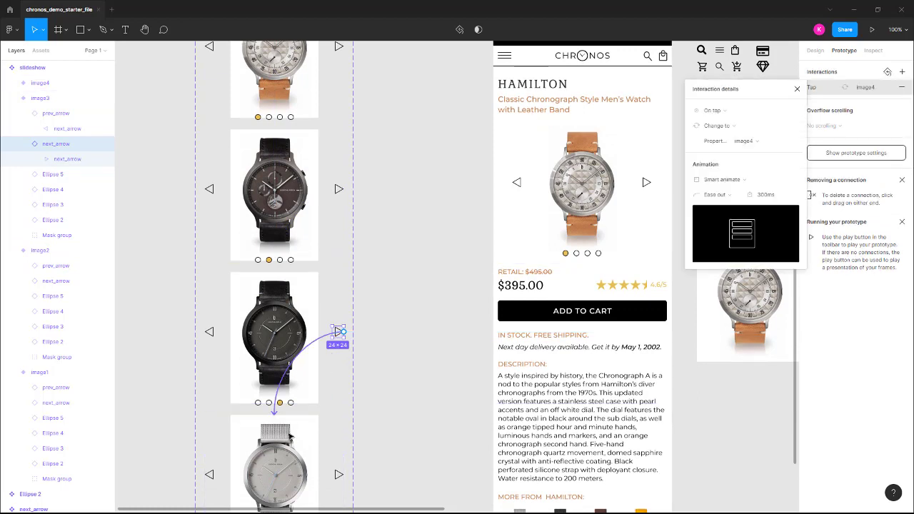
click(338, 474)
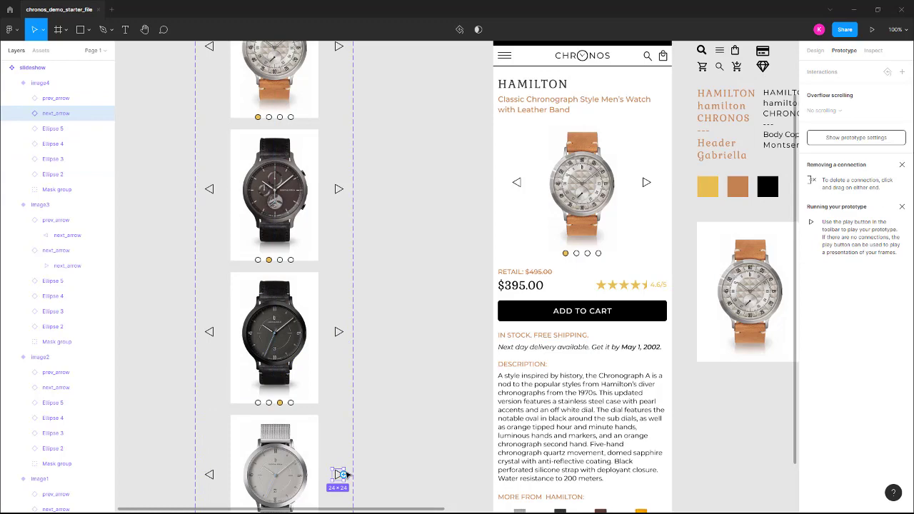
drag(345, 475, 295, 127)
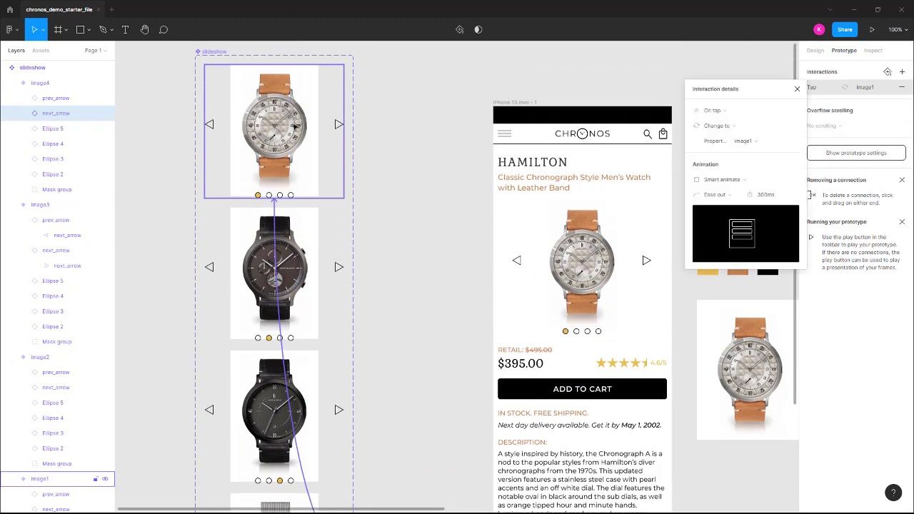
Check the next-arrow connections of each variant in the slideshow component, from image1 through image4
scroll(321, 168, down, 1)
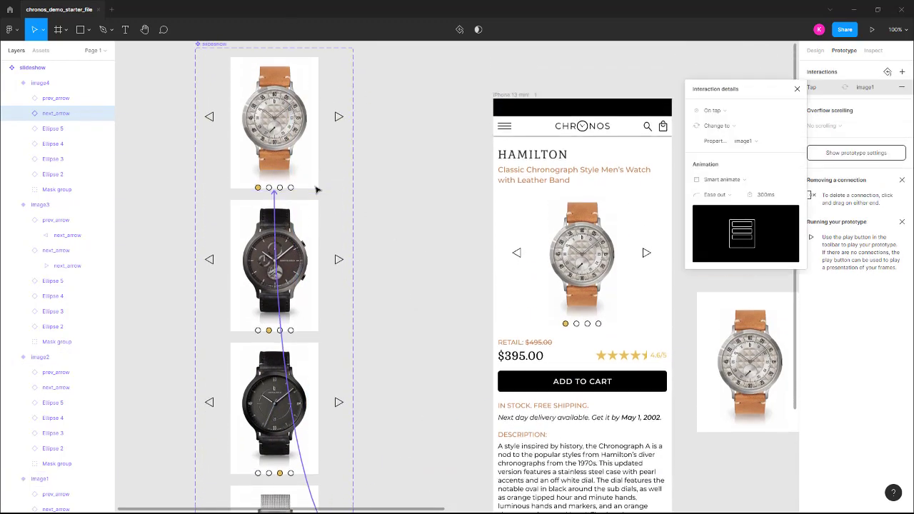
click(316, 147)
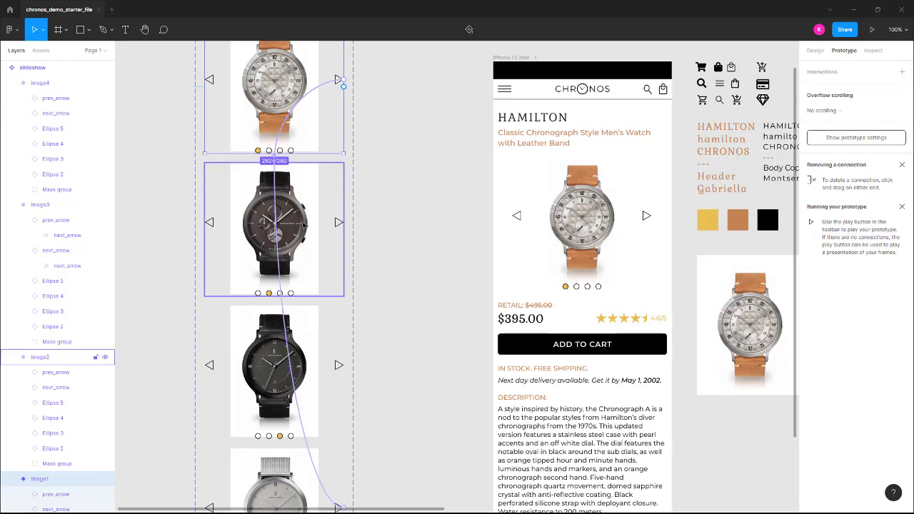
click(310, 186)
click(313, 325)
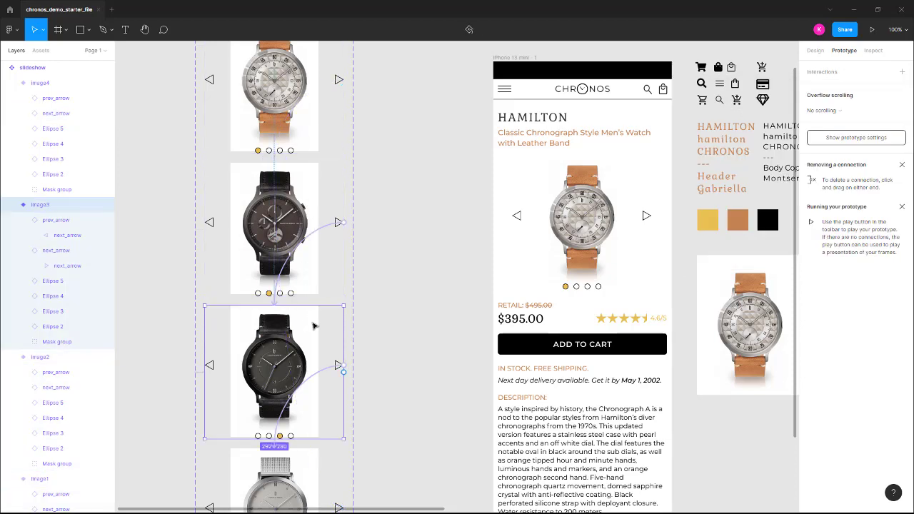
scroll(314, 335, down, 3)
click(309, 370)
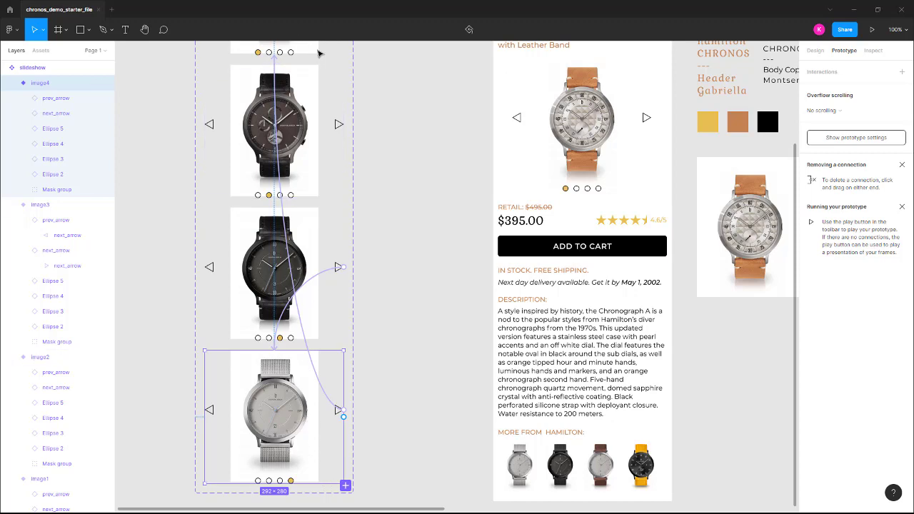
Preview the iPhone 13 mini - 1 frame, cycle through the watches with the slideshow's next arrow, and close the preview
scroll(306, 171, up, 1)
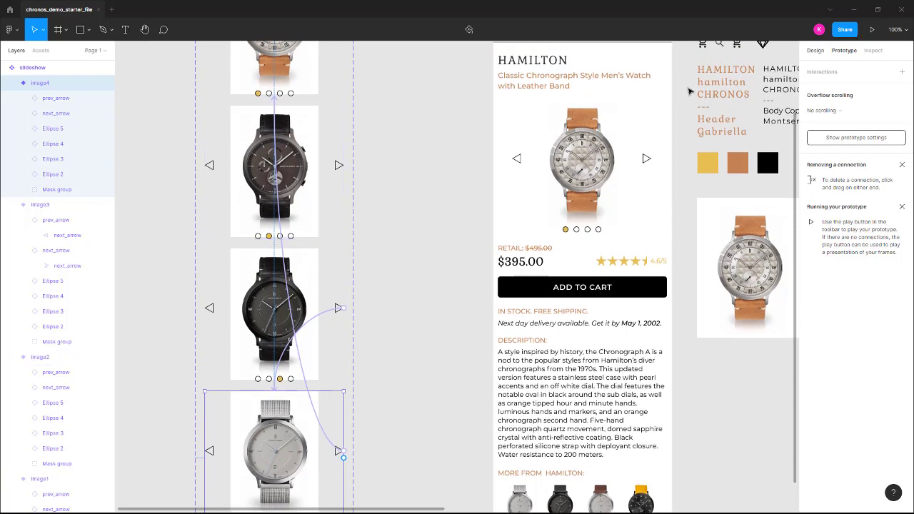
scroll(529, 79, up, 2)
click(517, 56)
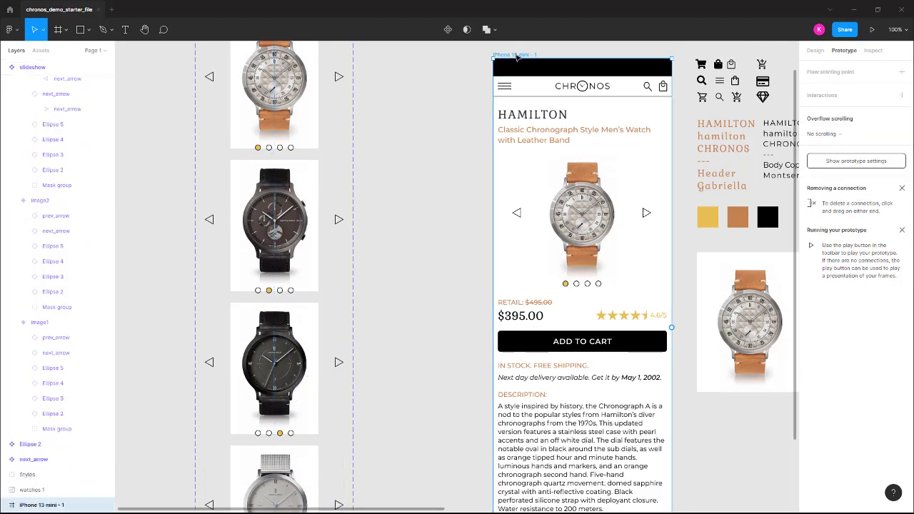
click(873, 29)
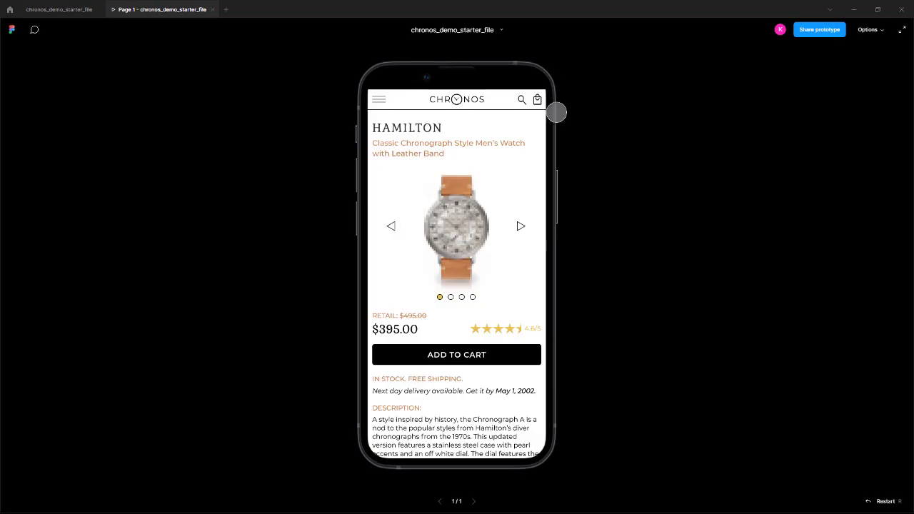
click(521, 226)
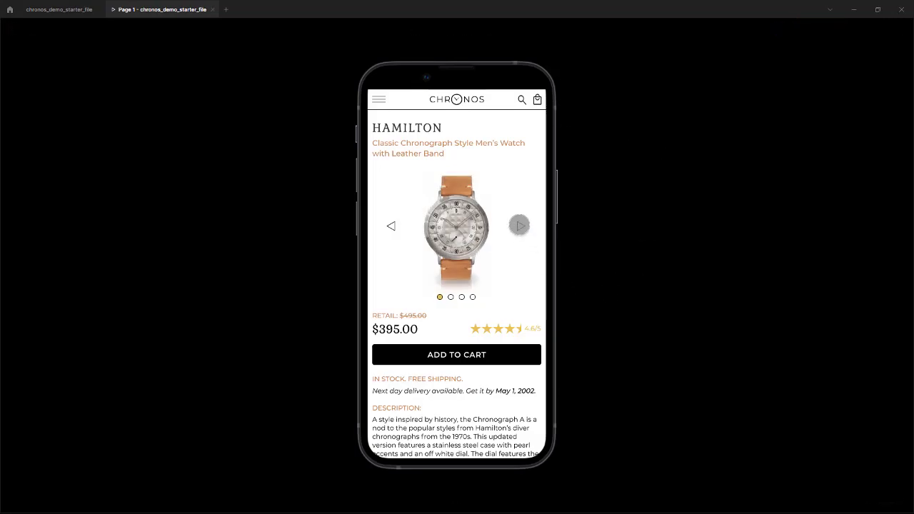
click(520, 227)
click(520, 227)
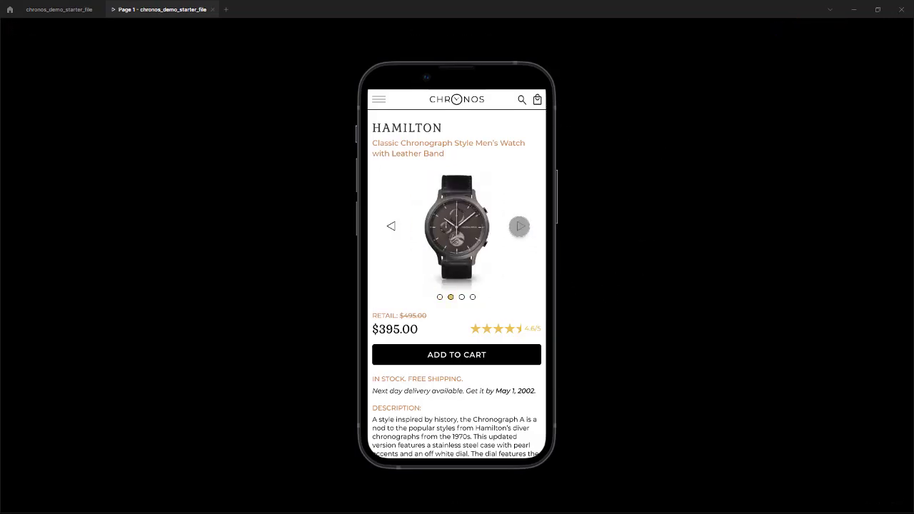
click(520, 226)
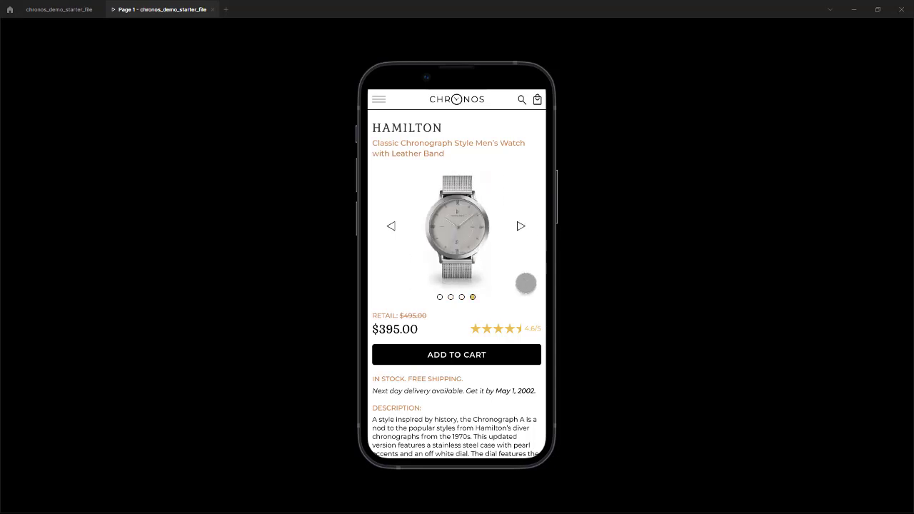
click(524, 227)
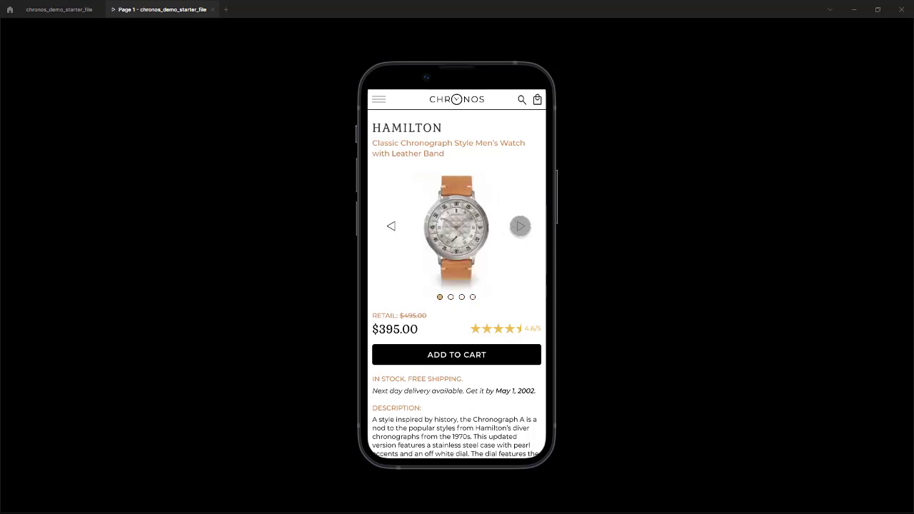
click(521, 226)
click(520, 226)
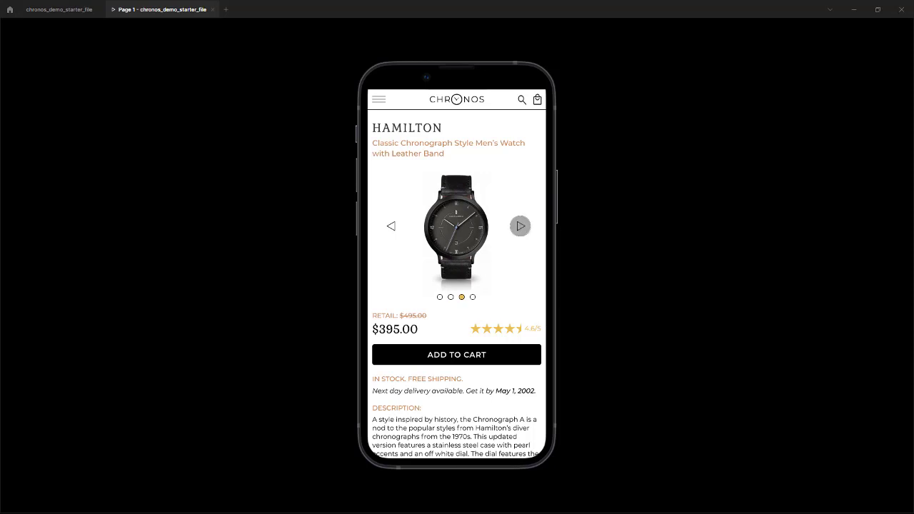
click(520, 227)
click(520, 227)
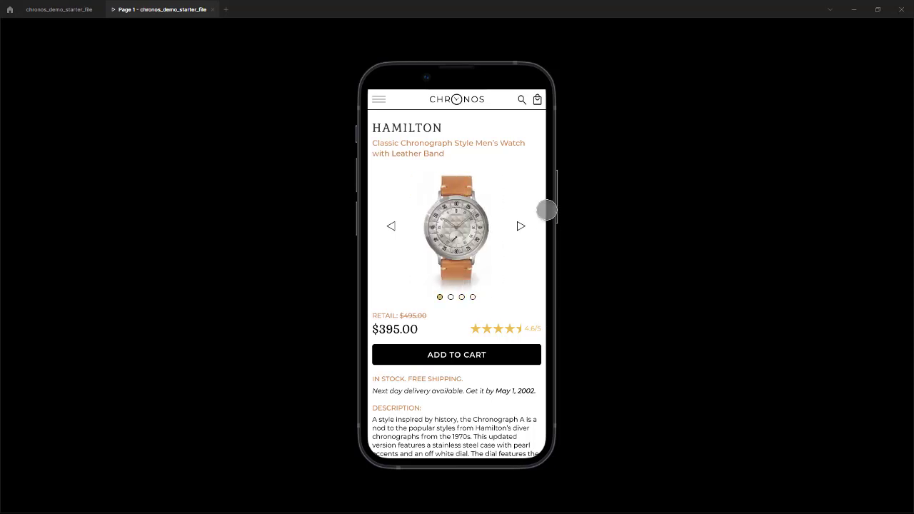
click(213, 9)
Link the previous arrow in the image1 variant to image4 with an On tap, Change to interaction using Smart animate
scroll(213, 118, up, 3)
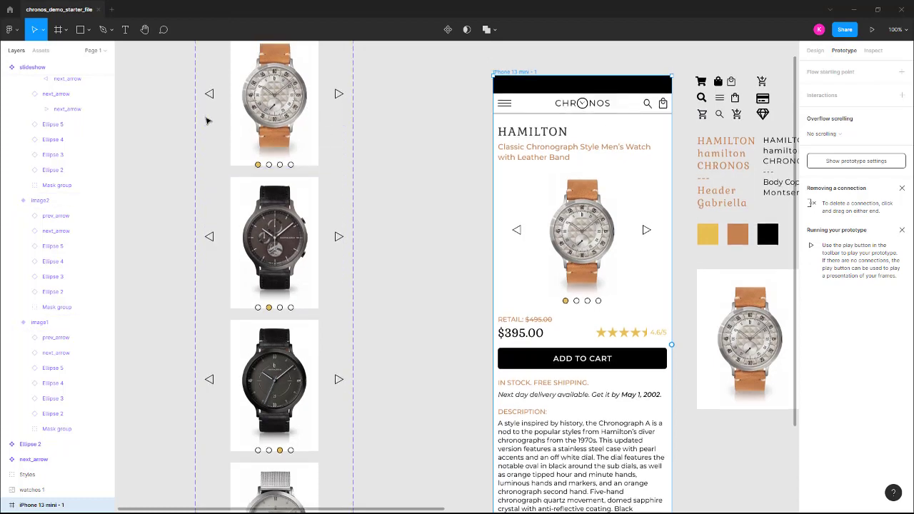
scroll(209, 120, up, 1)
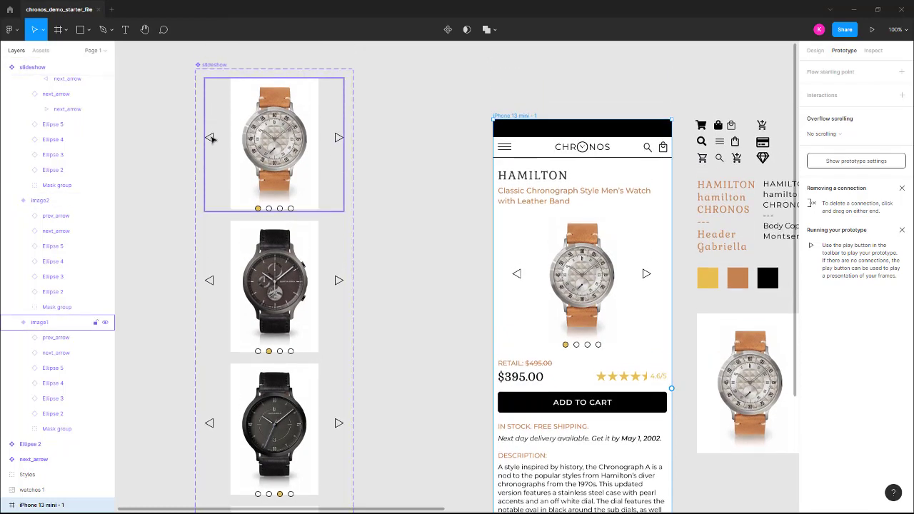
click(212, 139)
click(213, 138)
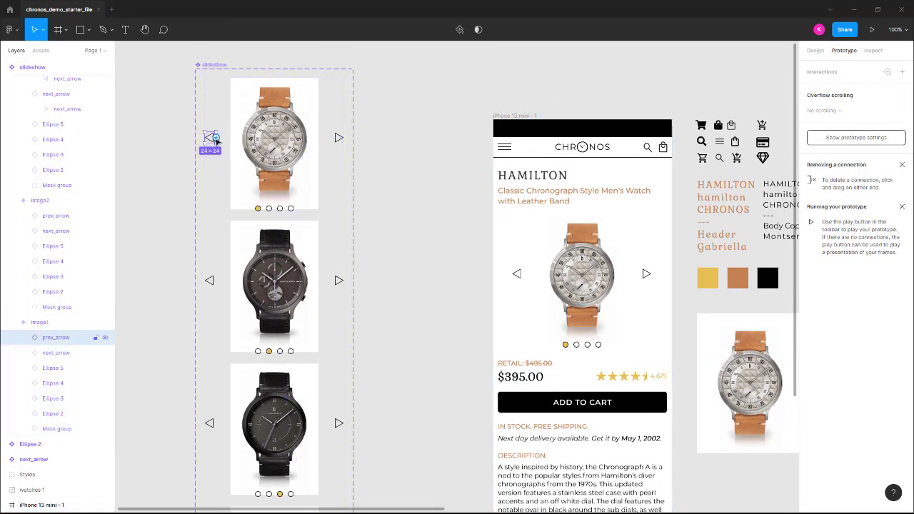
scroll(176, 171, down, 2)
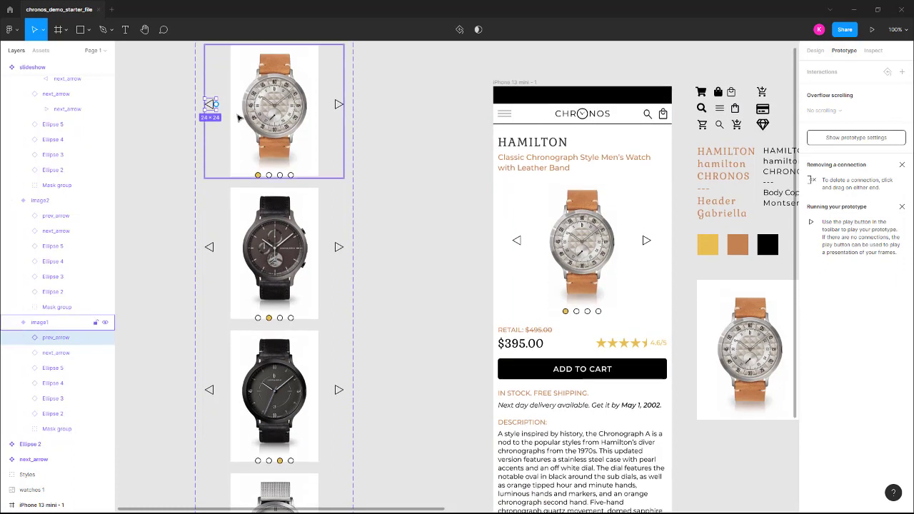
drag(216, 104, 248, 485)
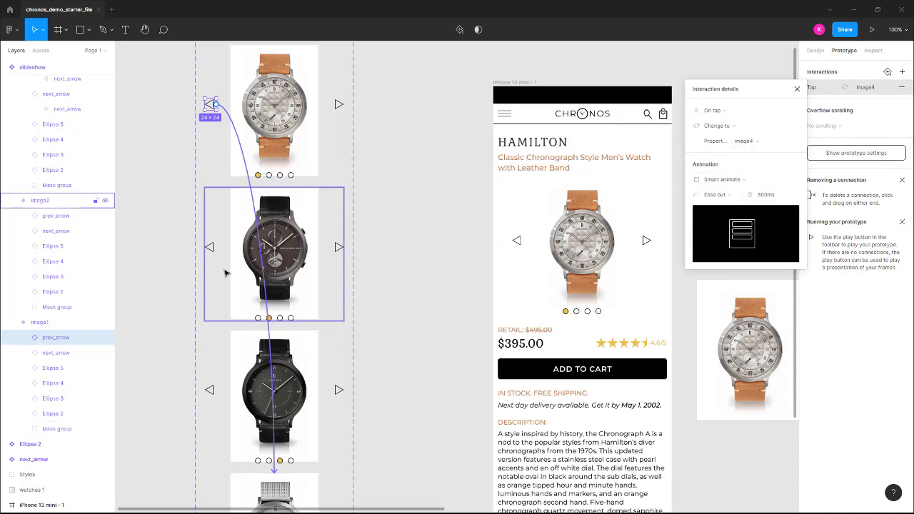
Link the previous arrow in image2 to image1 and the one in image3 to image2, with On tap, Change to and Smart animate
click(213, 252)
click(210, 250)
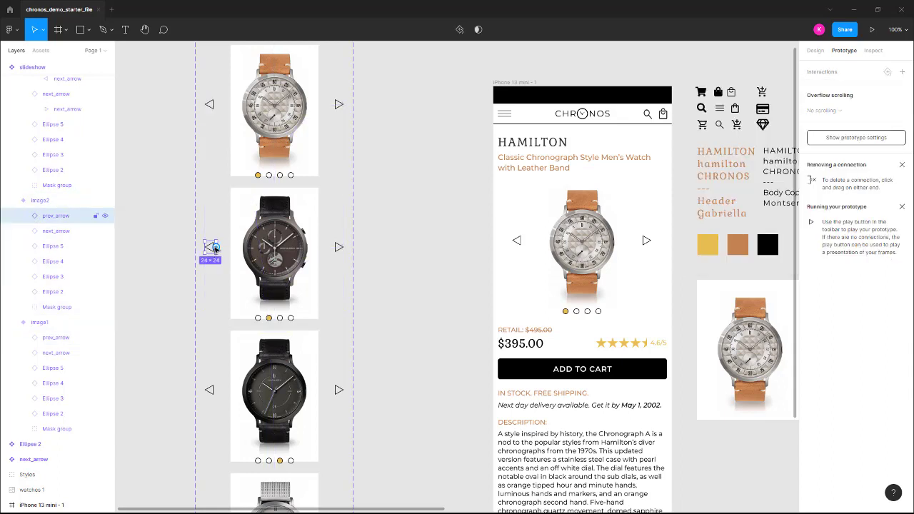
drag(215, 248, 254, 108)
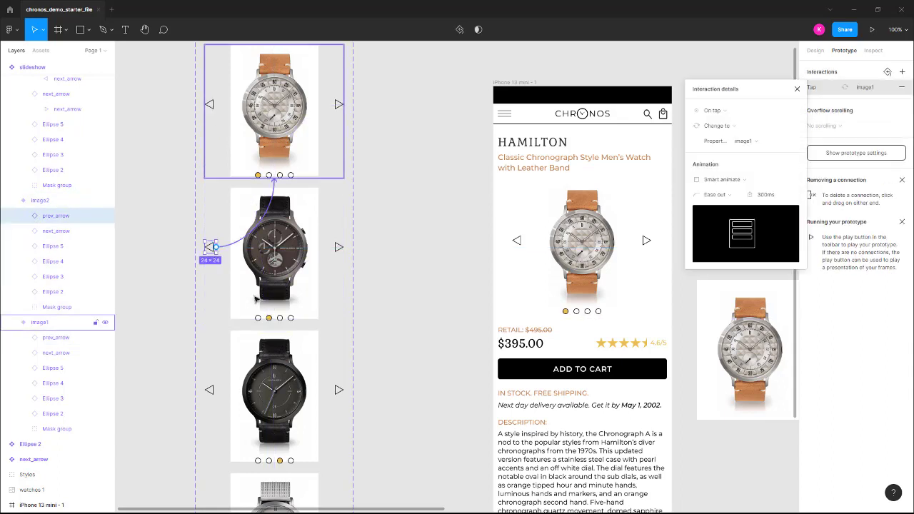
click(211, 392)
drag(214, 393, 247, 290)
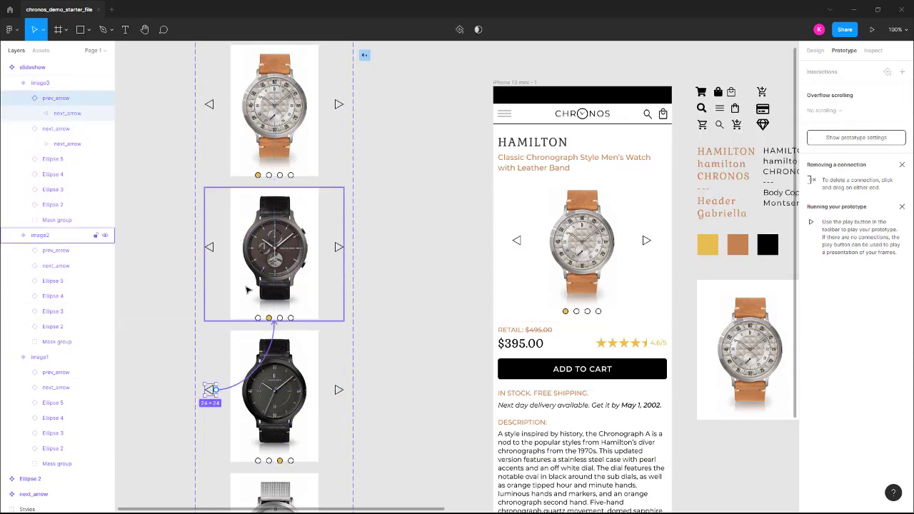
drag(251, 251, 252, 256)
Link the previous arrow in the image4 variant to image3 with an On tap, Change to interaction using Smart animate
scroll(250, 258, down, 3)
click(236, 423)
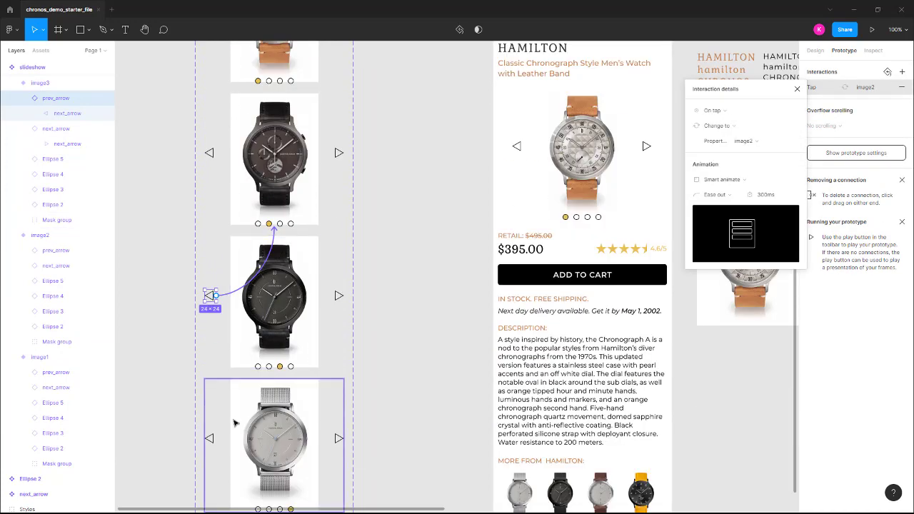
click(214, 440)
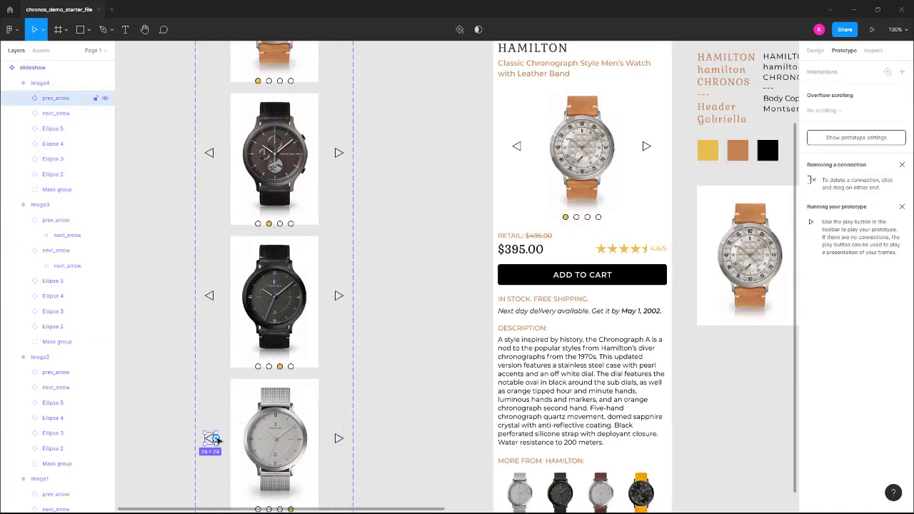
drag(216, 439, 251, 312)
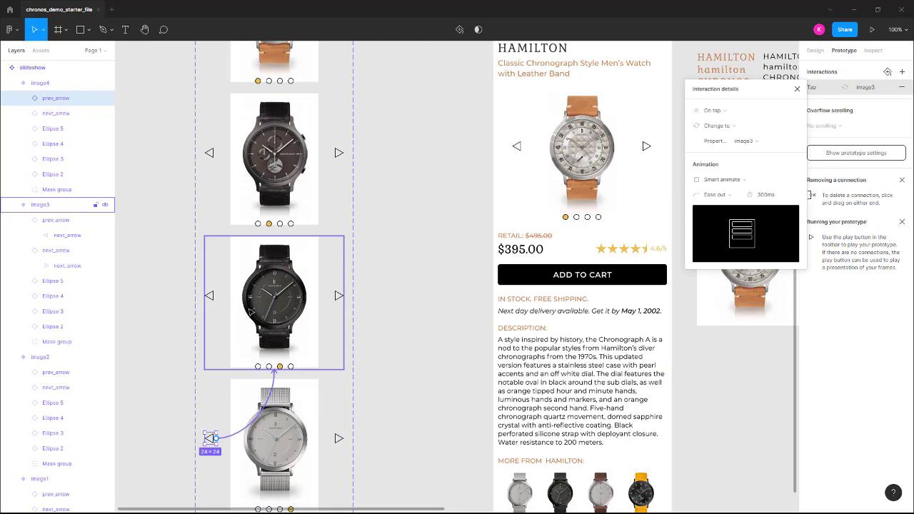
Link the second, third and fourth pagination dots in image1 to image2, image3 and image4, with On tap, Change to and Smart animate
scroll(342, 207, up, 3)
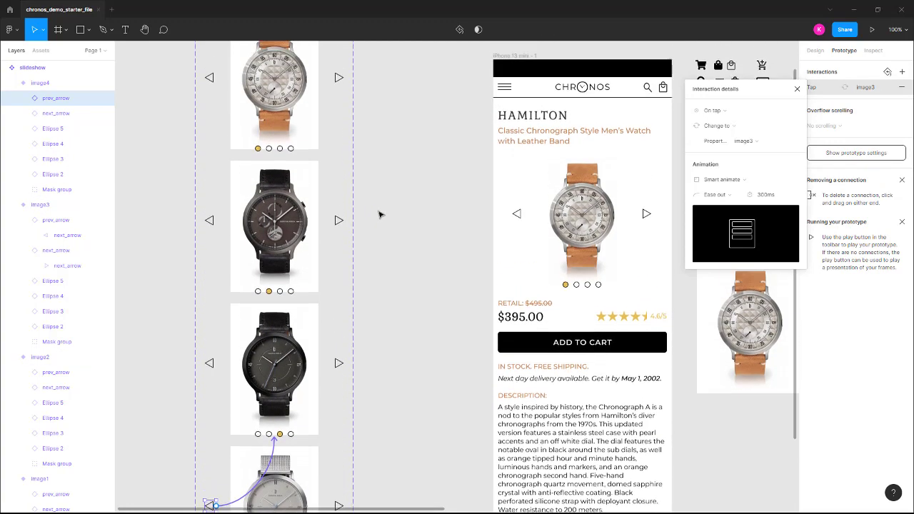
scroll(381, 215, up, 1)
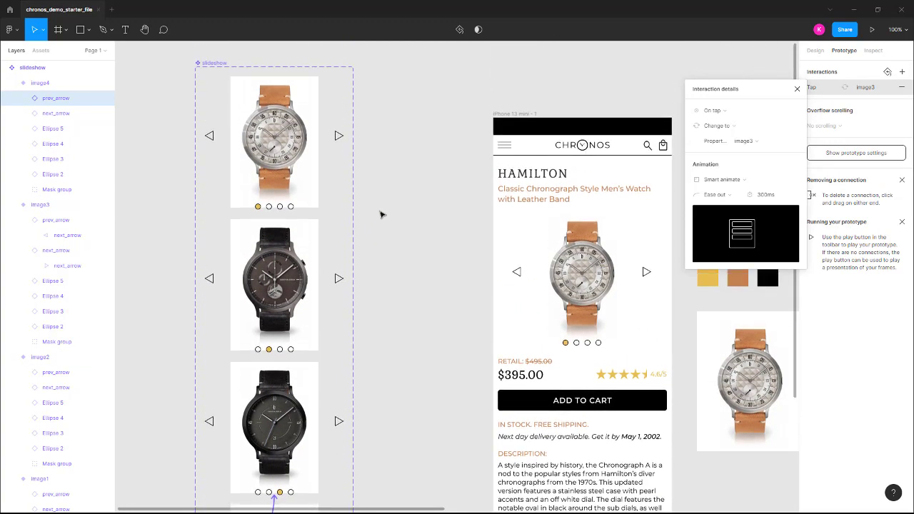
click(270, 207)
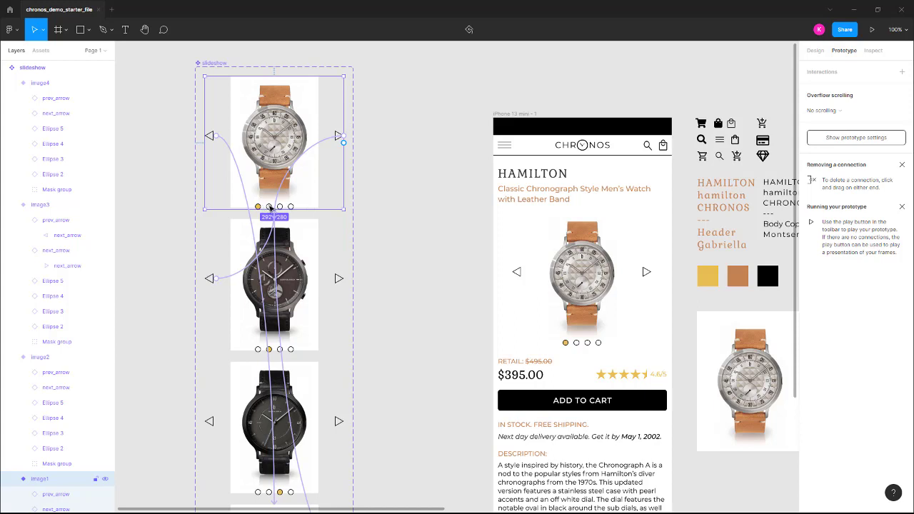
click(270, 207)
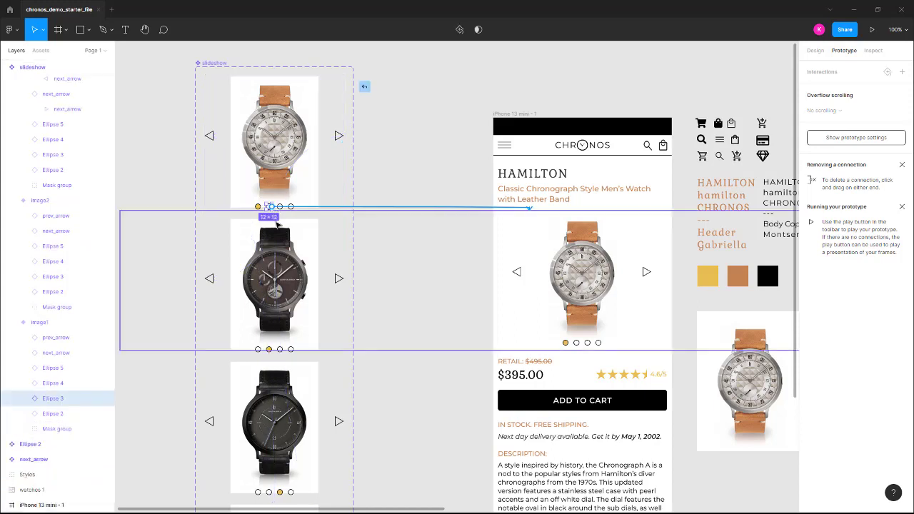
drag(276, 251, 276, 251)
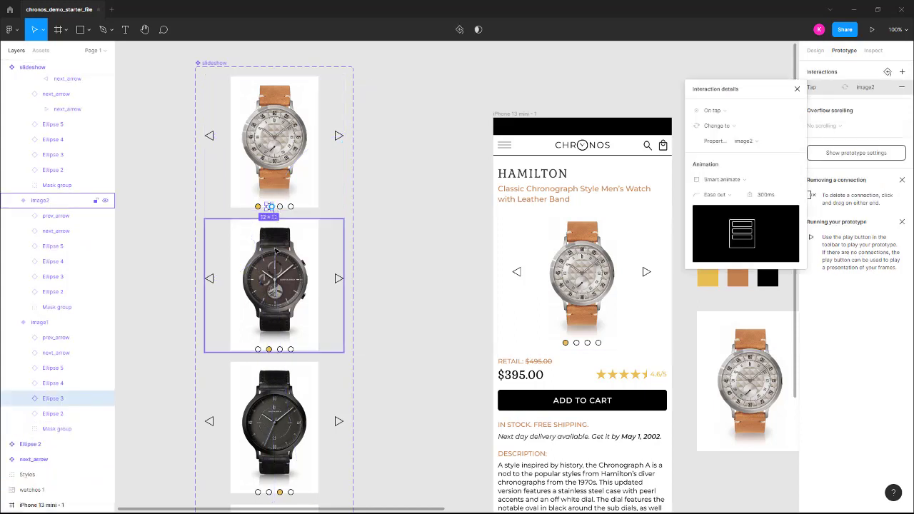
click(280, 207)
drag(283, 207, 280, 390)
click(292, 206)
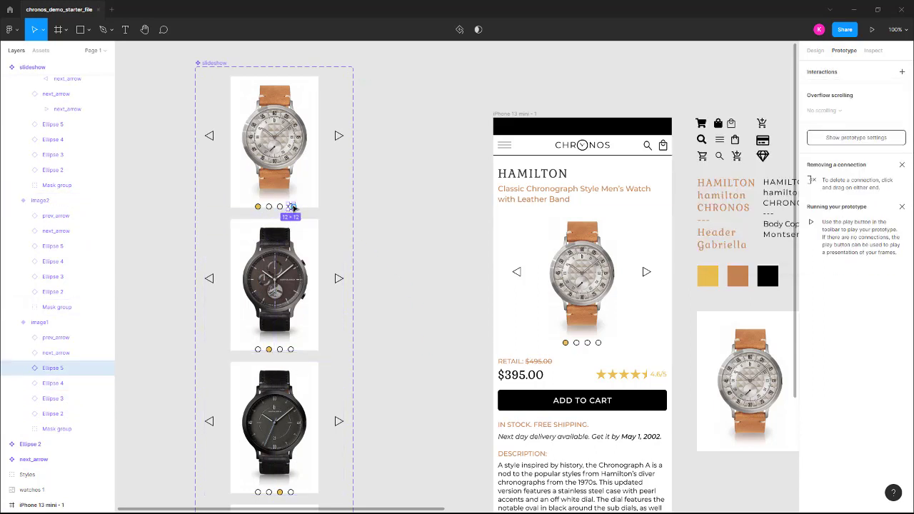
drag(293, 208, 280, 462)
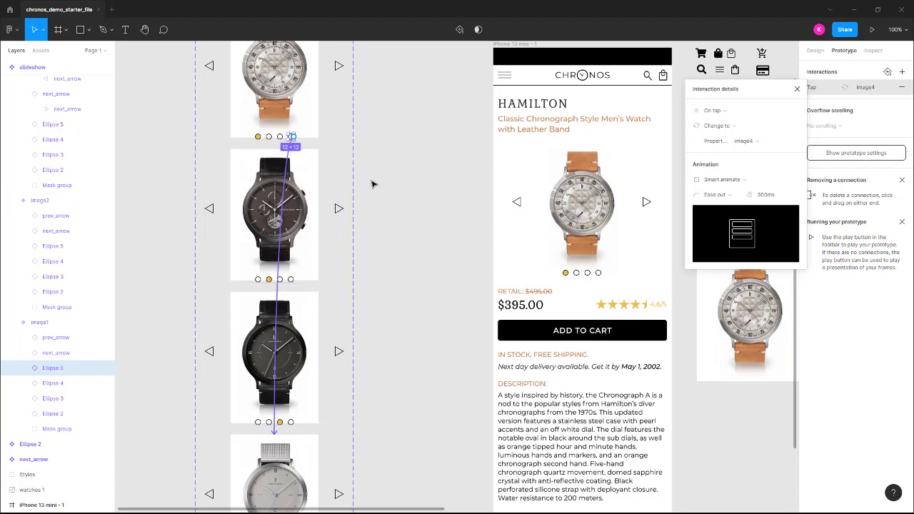
Link the first, third and fourth pagination dots in image2 to image1, image3 and image4, with On tap, Change to and Smart animate
click(258, 282)
click(259, 280)
drag(264, 280, 272, 107)
click(280, 279)
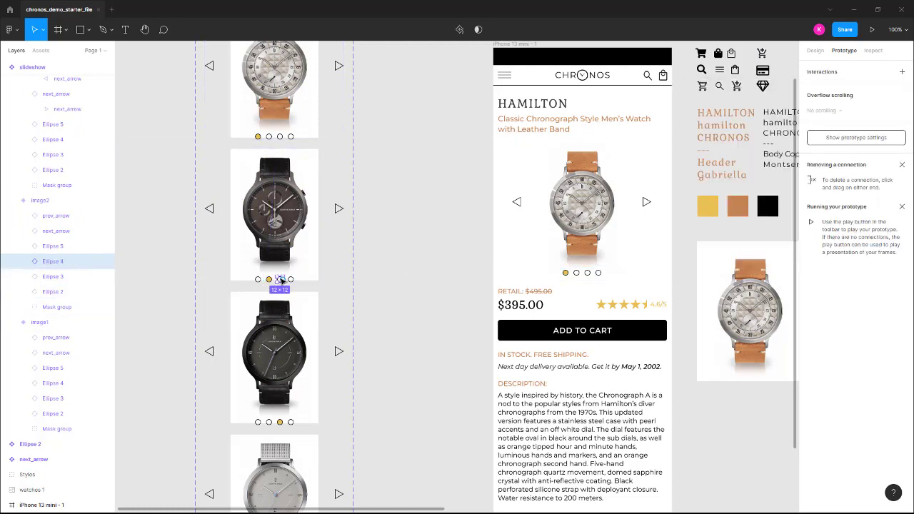
drag(285, 309, 280, 349)
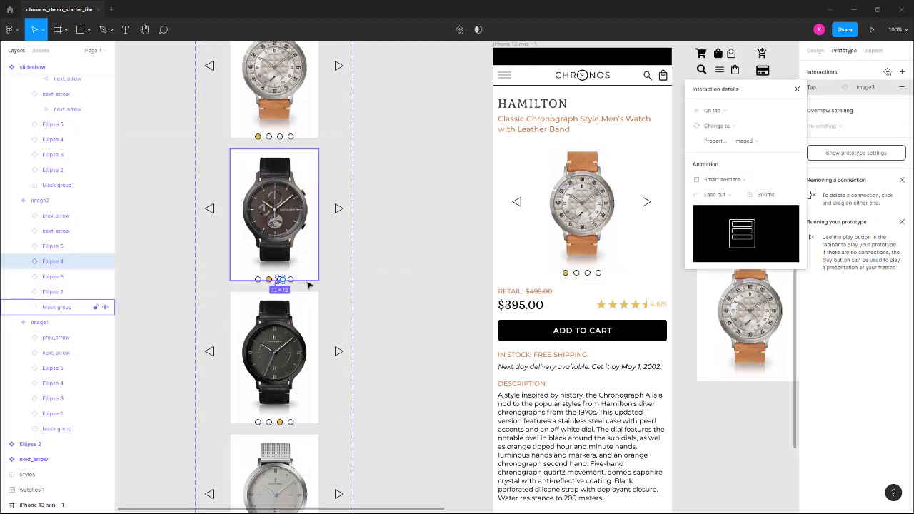
click(292, 280)
drag(293, 280, 287, 461)
Link the first, second and fourth pagination dots in image3 to image1, image2 and image4, with On tap, Change to and Smart animate
click(259, 425)
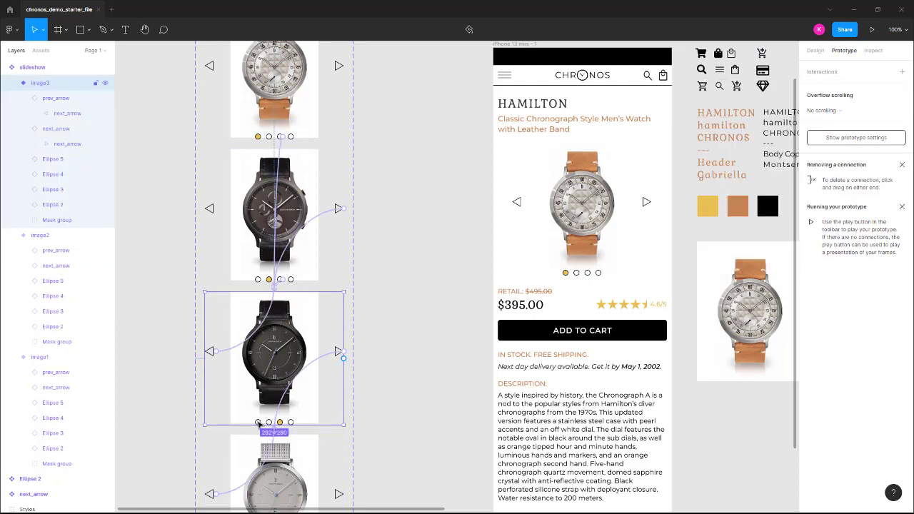
click(259, 422)
drag(264, 422, 264, 104)
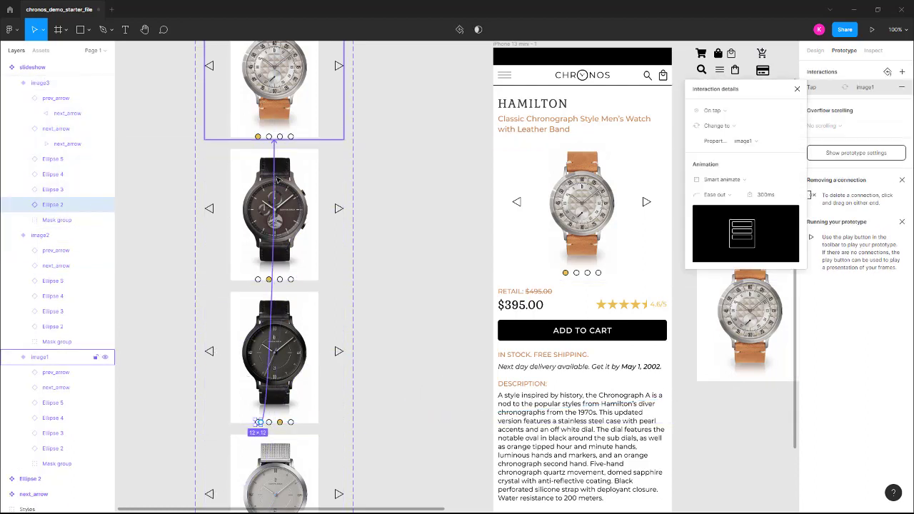
click(269, 422)
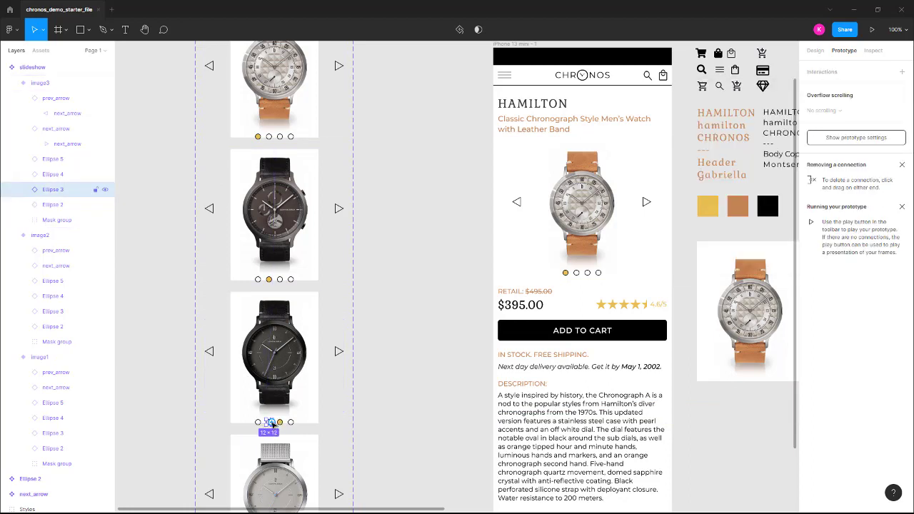
drag(270, 422, 275, 215)
click(292, 422)
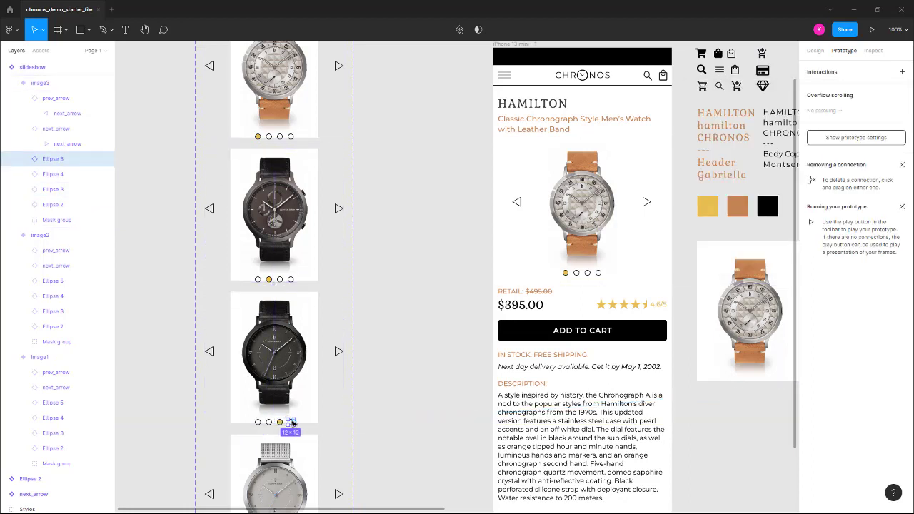
drag(292, 423, 296, 473)
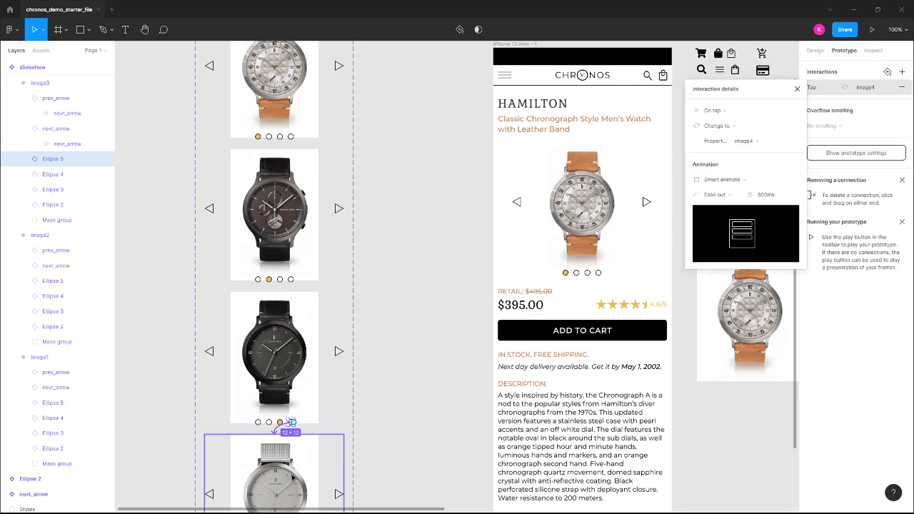
Link the first, second and third pagination dots in image4 to image1, image2 and image3, with On tap, Change to and Smart animate
scroll(296, 472, down, 4)
click(259, 410)
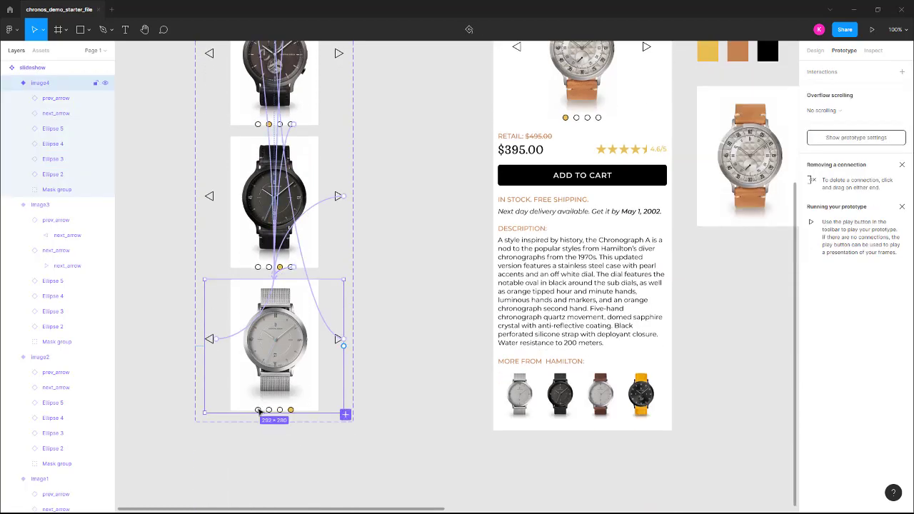
drag(258, 410, 269, 62)
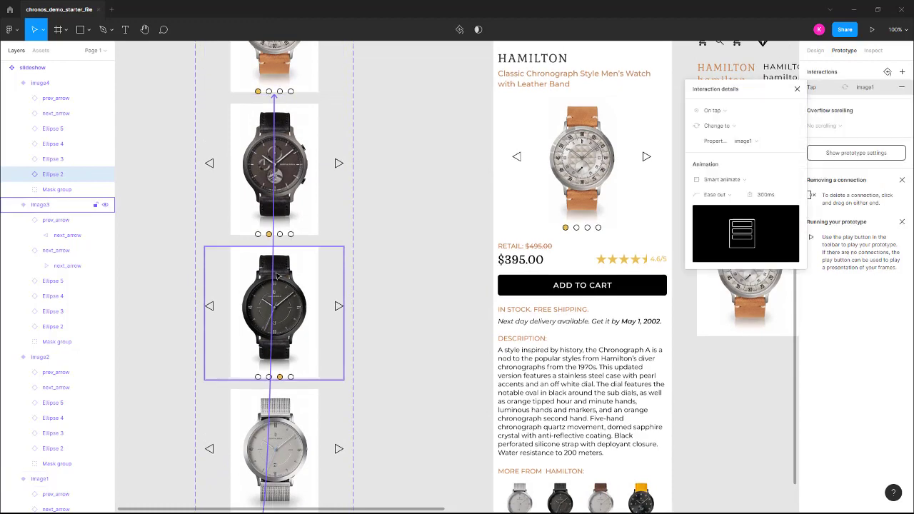
scroll(278, 303, down, 5)
click(272, 320)
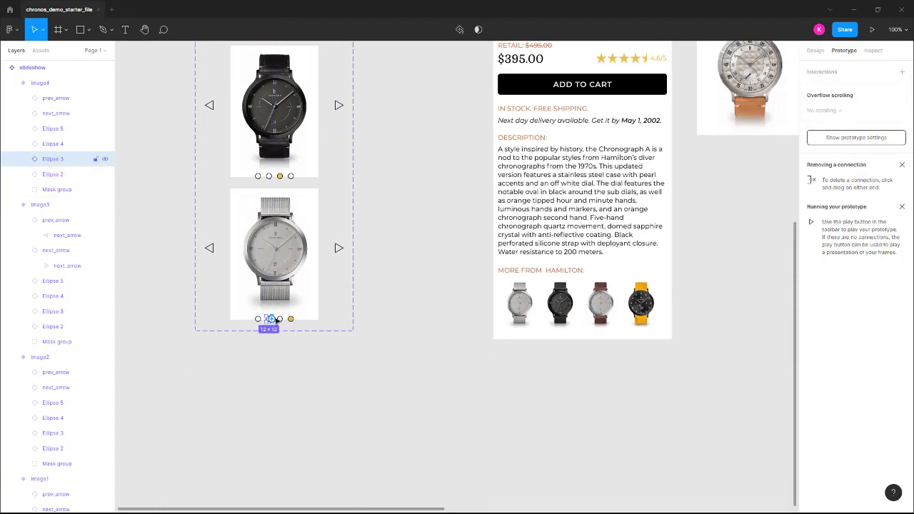
drag(274, 319, 261, 77)
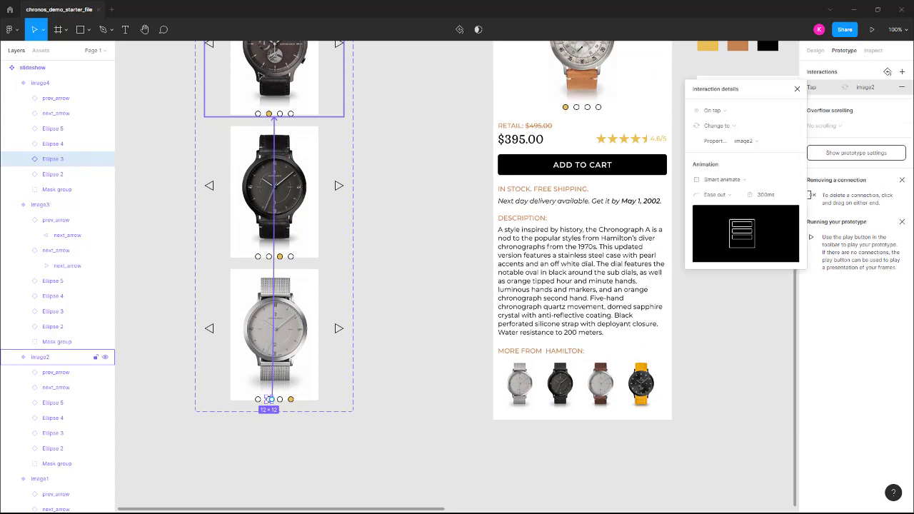
click(280, 399)
drag(284, 400, 283, 214)
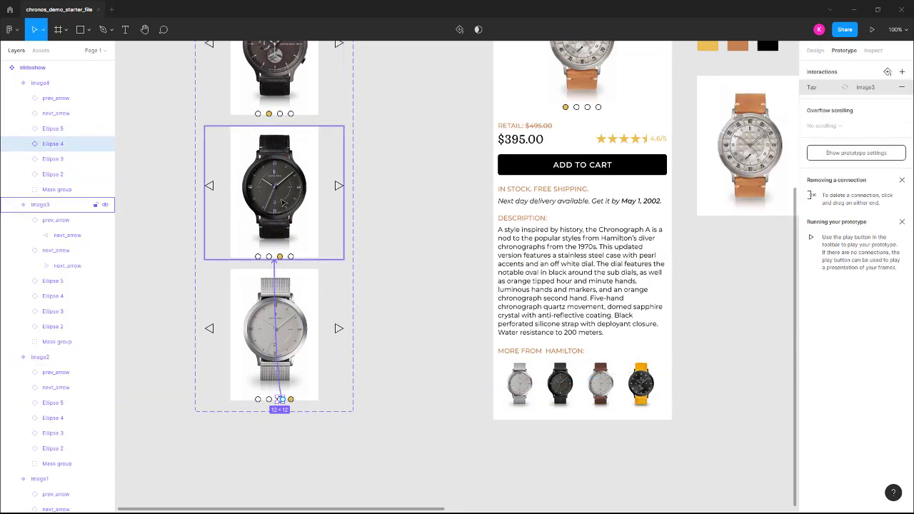
Check the slideshow component's connections, and preview the iPhone 13 mini - 1 frame by cycling through all four watches with the next arrow
scroll(370, 288, up, 2)
scroll(357, 267, up, 5)
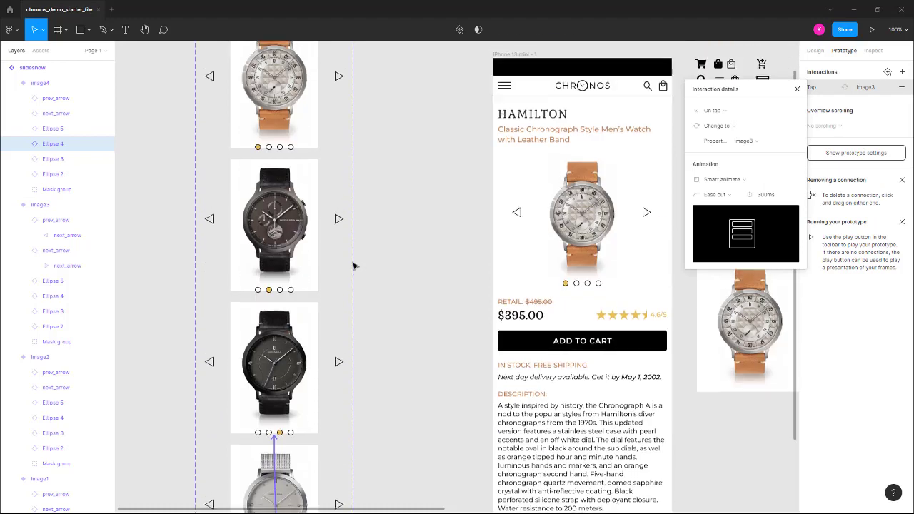
click(213, 100)
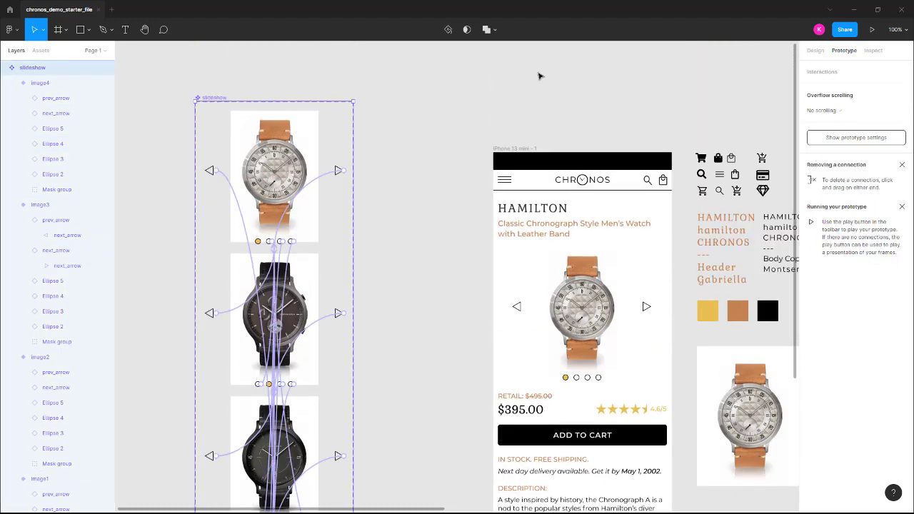
click(509, 149)
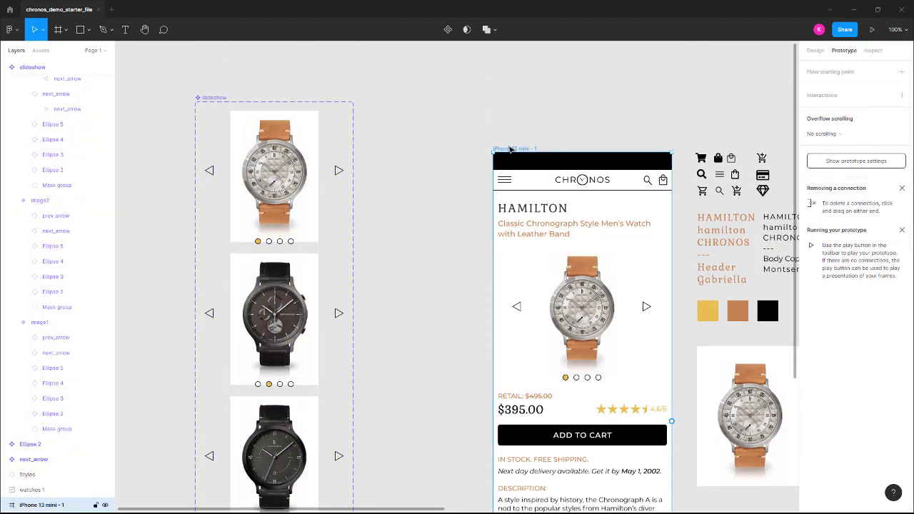
click(872, 30)
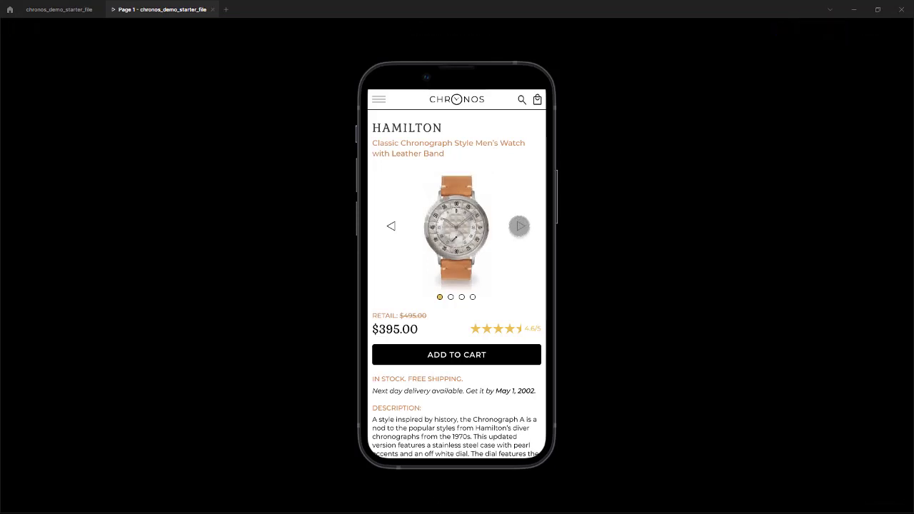
click(520, 226)
click(520, 227)
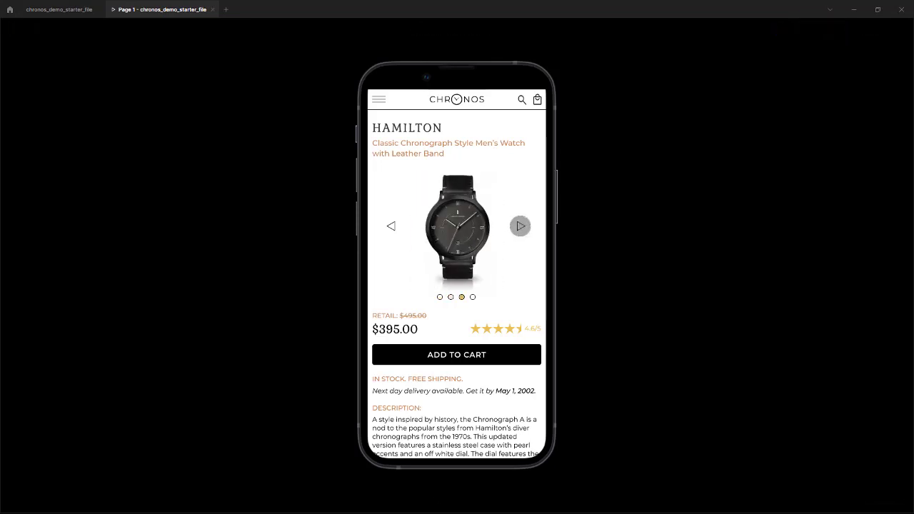
click(520, 227)
click(520, 226)
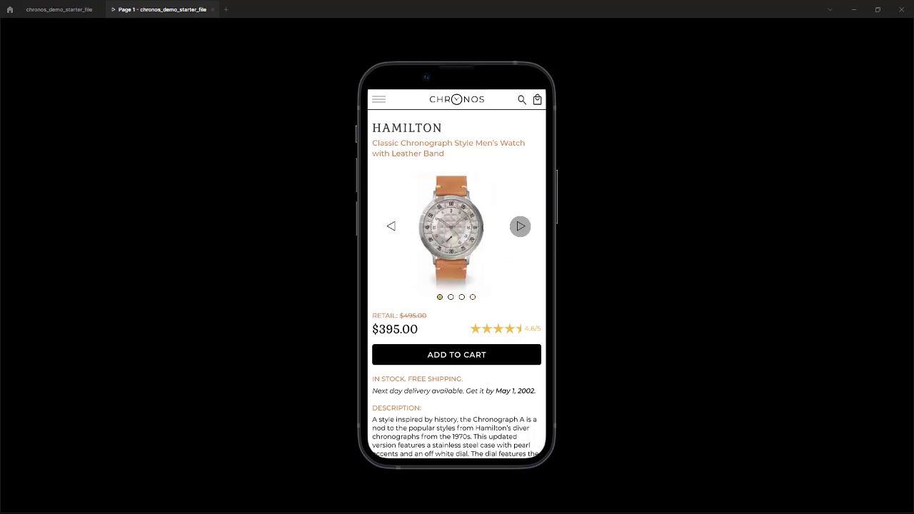
Test the slideshow's previous arrow, each pagination dot and the next arrow from the last watch in the preview, and close it
click(394, 226)
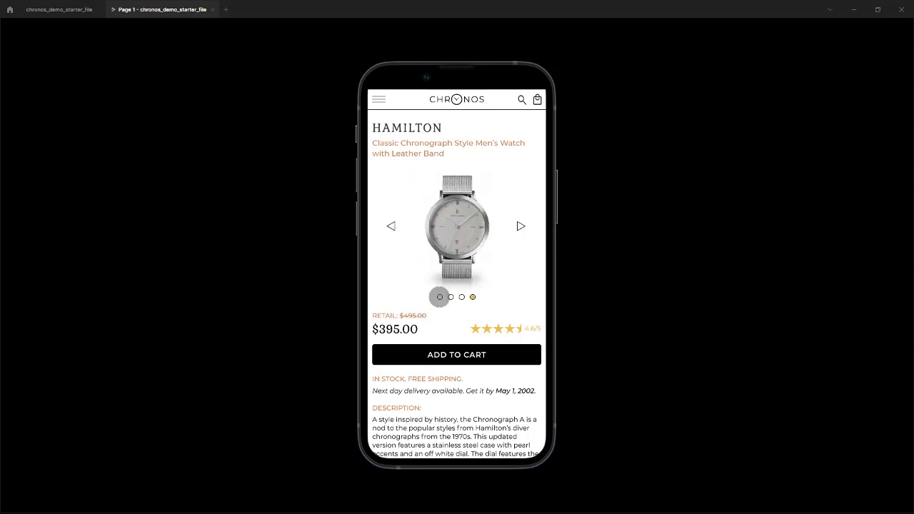
click(440, 297)
click(451, 297)
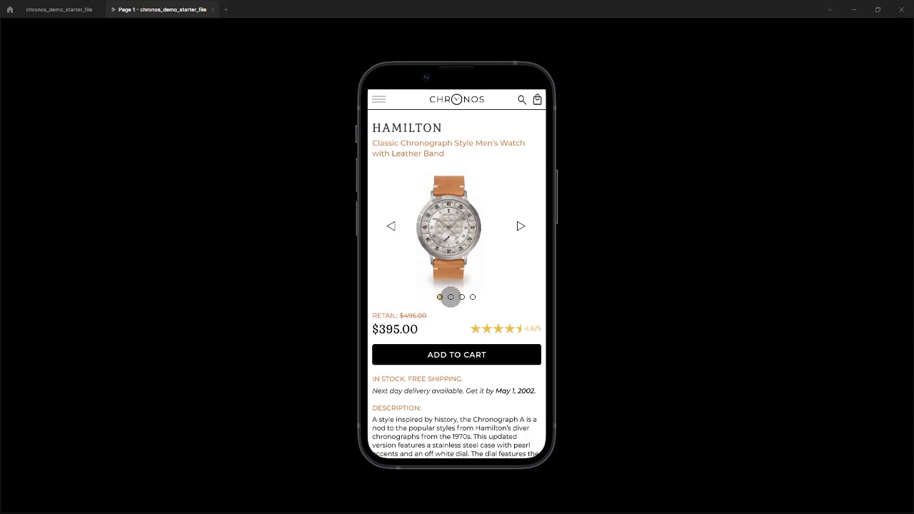
click(461, 296)
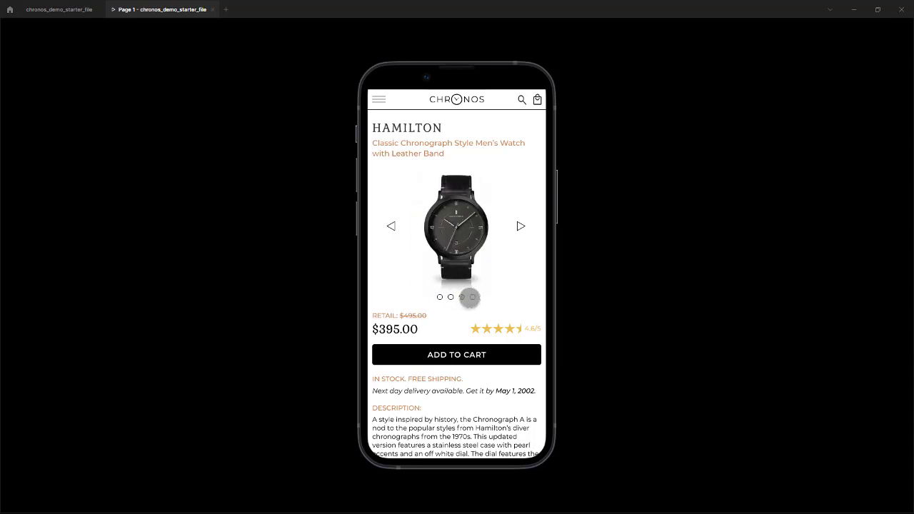
click(472, 296)
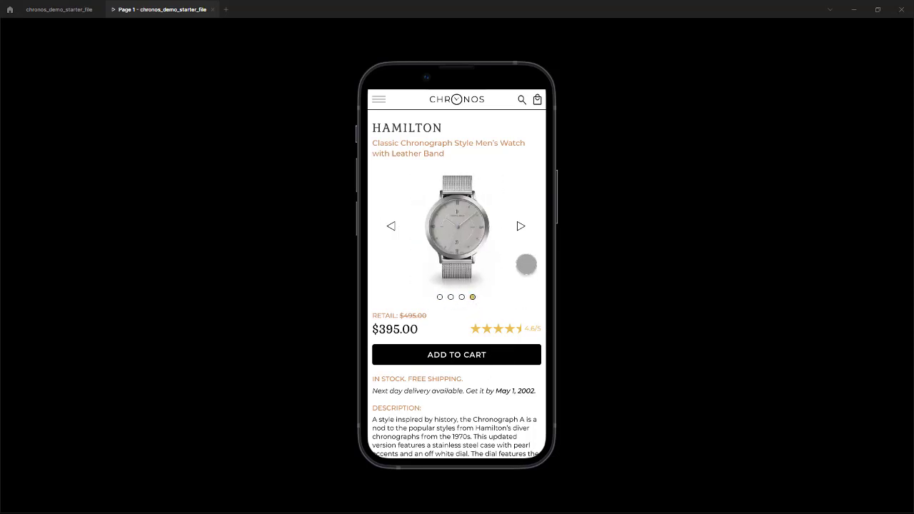
click(521, 226)
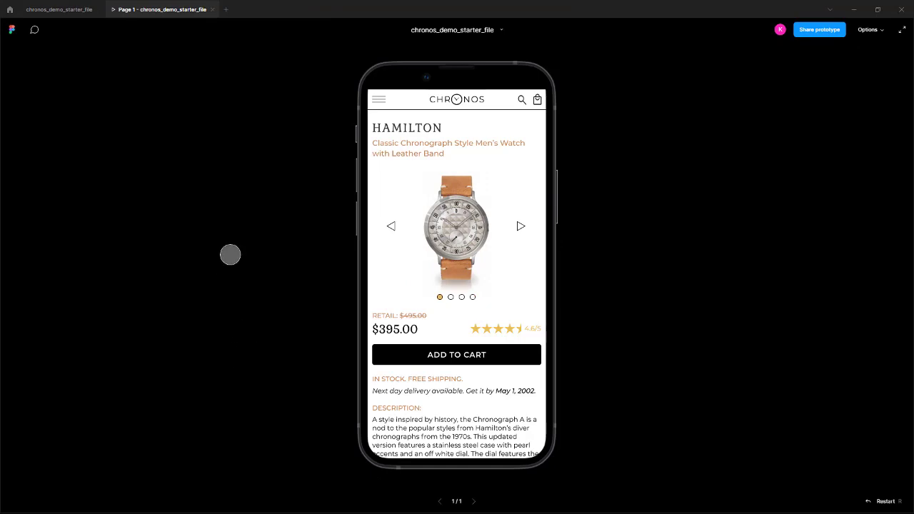
click(212, 9)
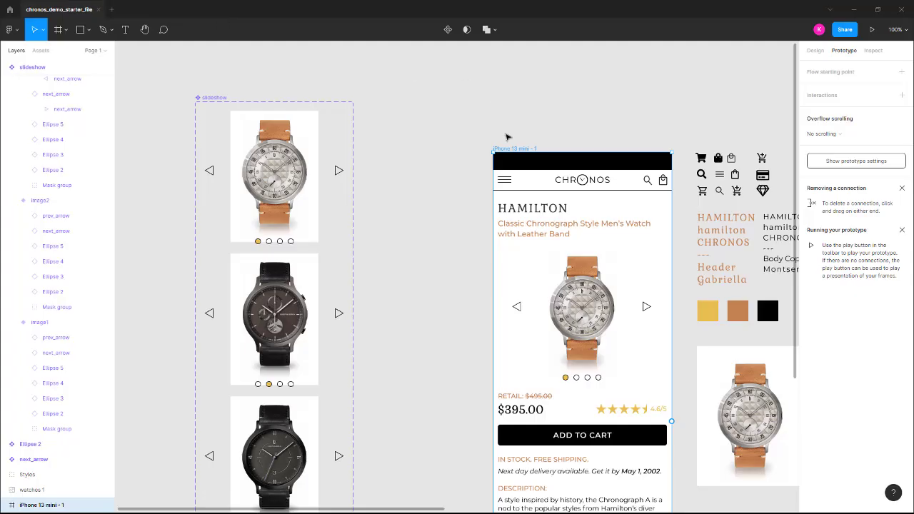
drag(469, 315, 362, 248)
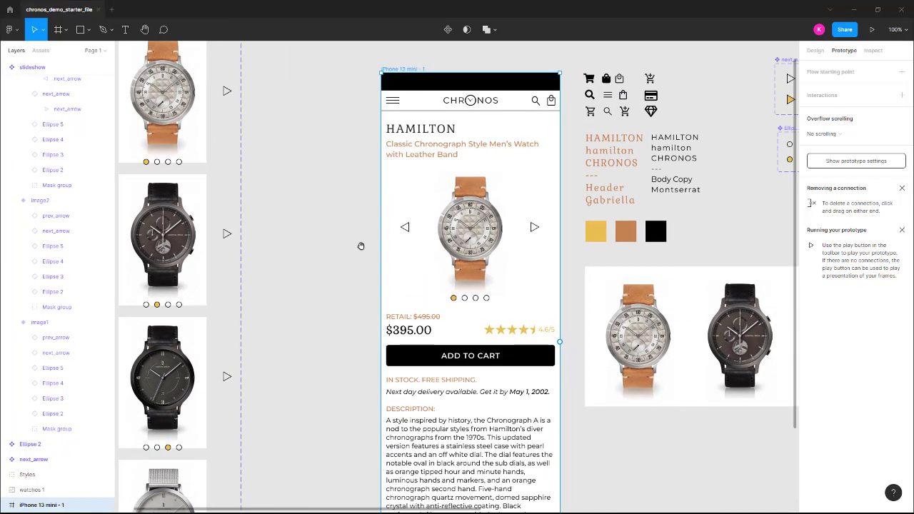